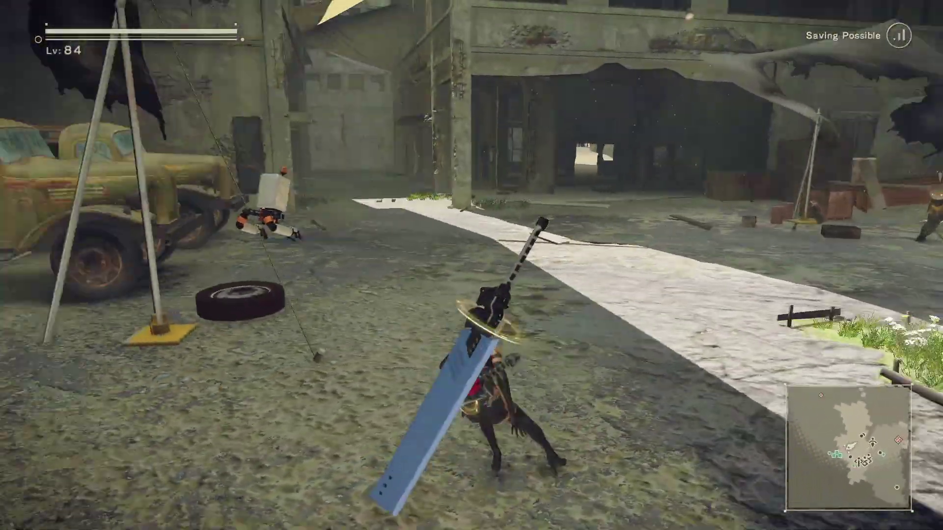
Toggle the NieR:Automata map open, closed and open again to show the Obtain Keys objective
{"action": "key", "text": "Escape"}
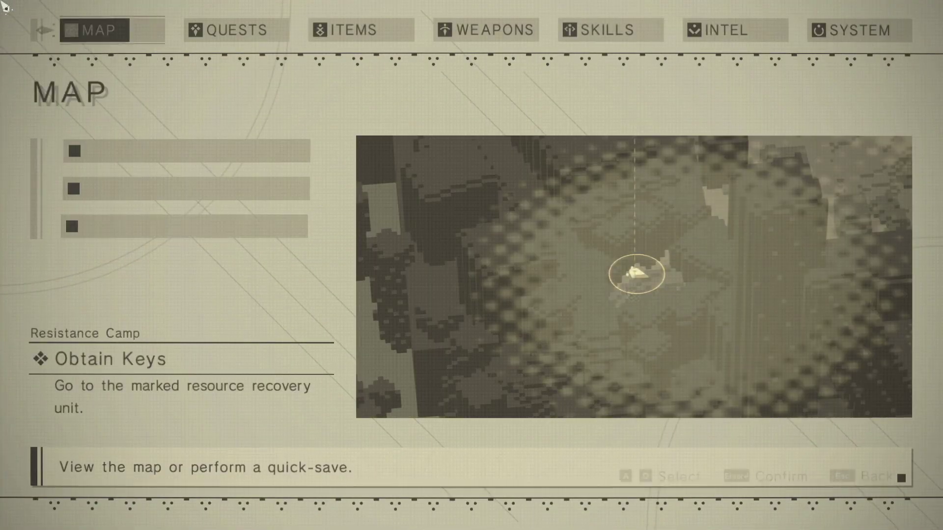
{"action": "key", "text": "Escape"}
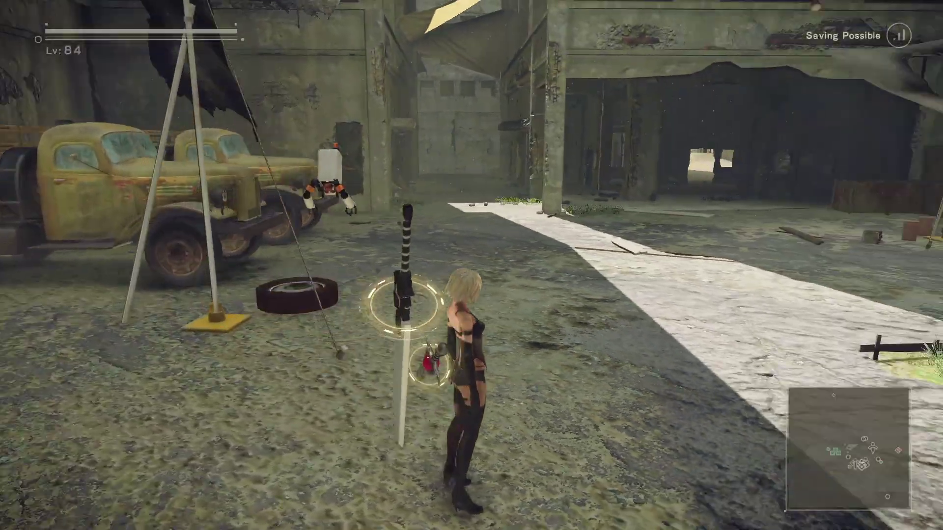
{"action": "key", "text": "Escape"}
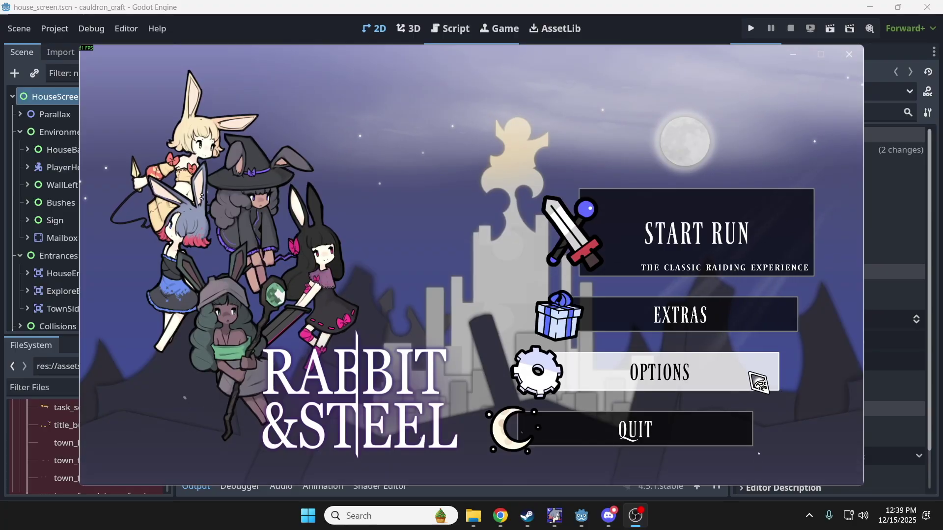
Start a Rabbit & Steel run through Start Run and Prepare, joining with Z to reach class selection
{"action": "left_click", "coordinate": [741, 251]}
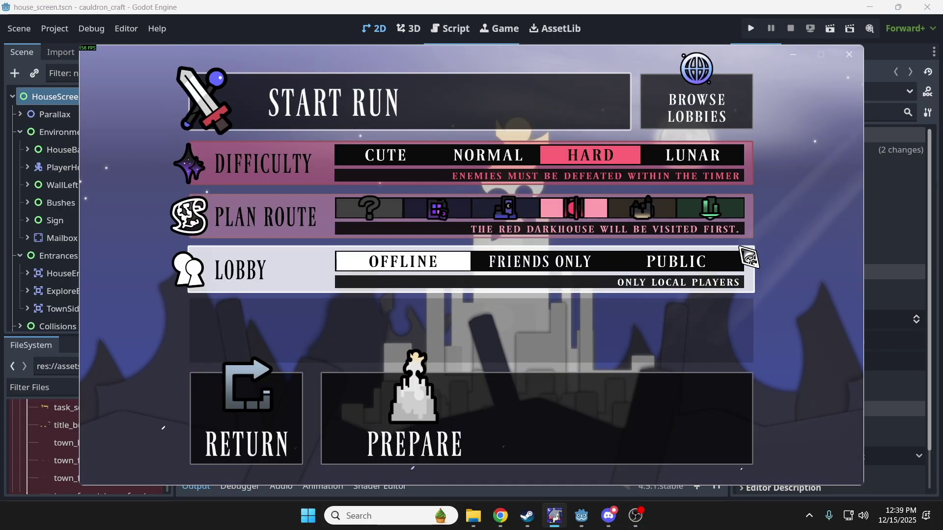
{"action": "left_click", "coordinate": [426, 390]}
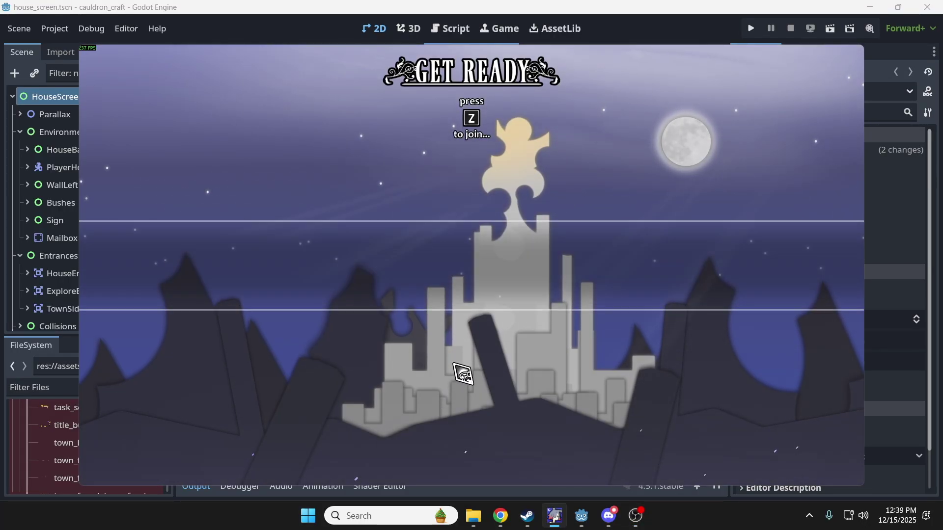
{"action": "key", "text": "z"}
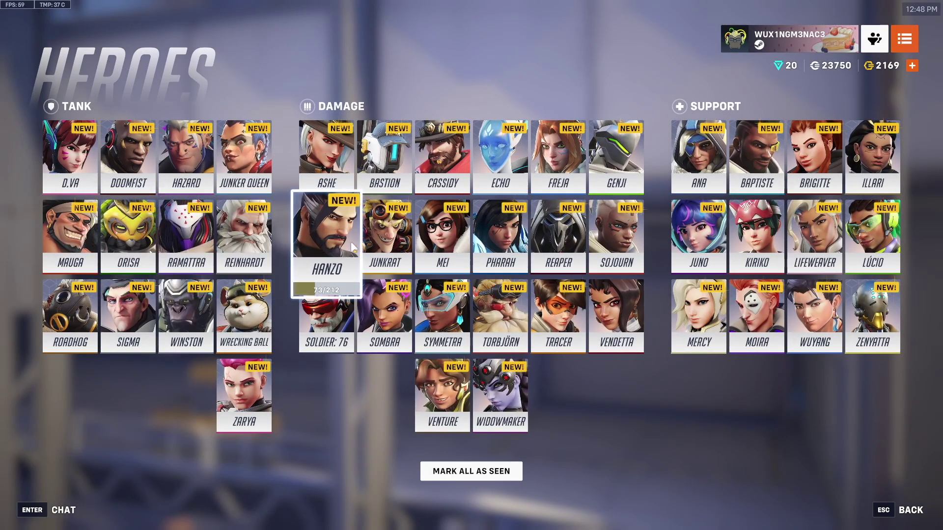
Glance at Cassidy's page, then open Soldier: 76's page and rotate him to show his back
{"action": "left_click", "coordinate": [445, 180]}
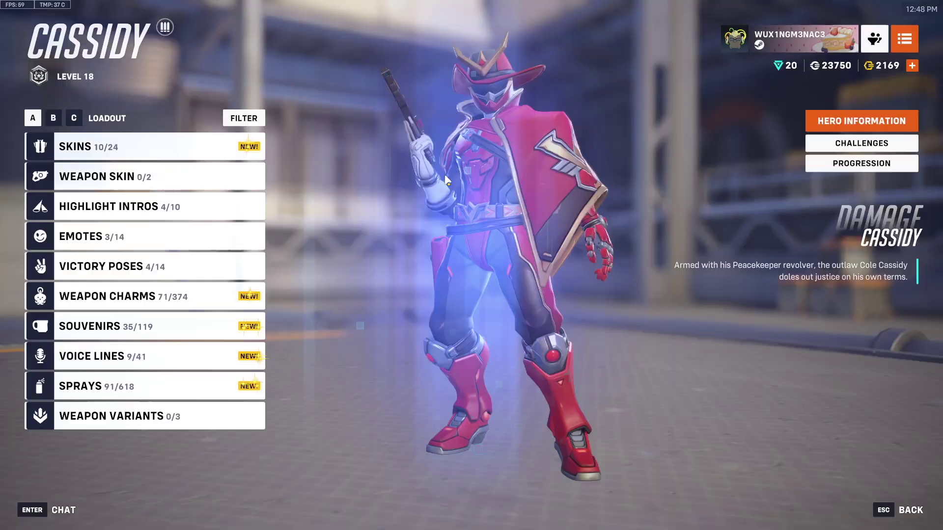
{"action": "key", "text": "Escape"}
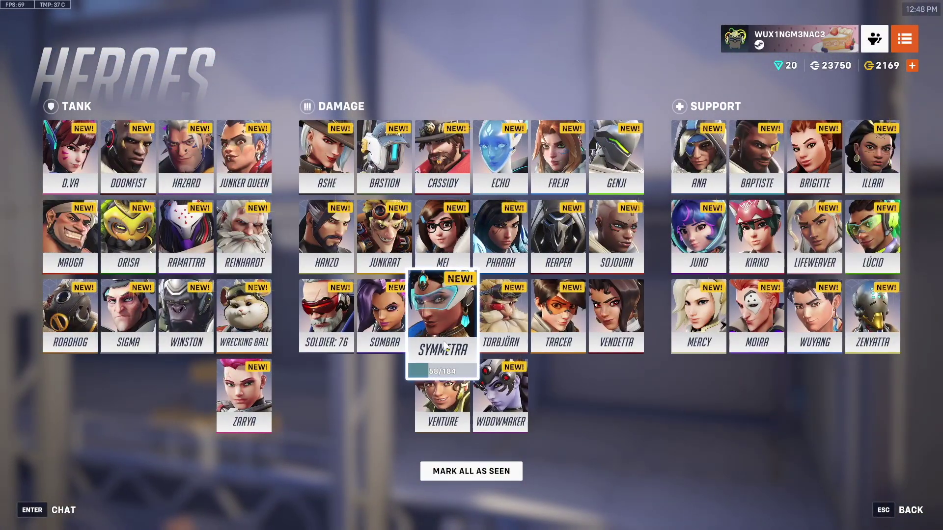
{"action": "left_click", "coordinate": [325, 311]}
{"action": "left_click_drag", "start_coordinate": [444, 311], "coordinate": [736, 311]}
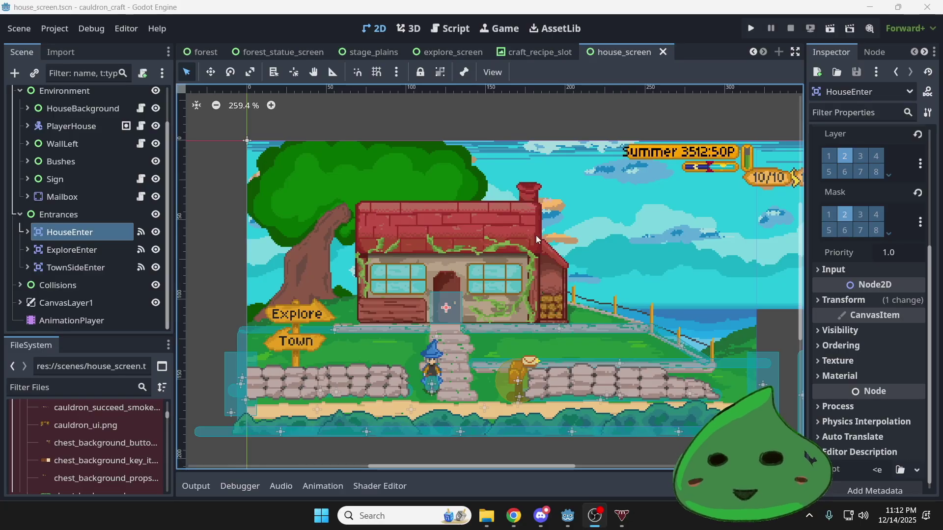
Create a new scene with a User Interface Control root and zoom in on it
{"action": "left_click", "coordinate": [780, 53]}
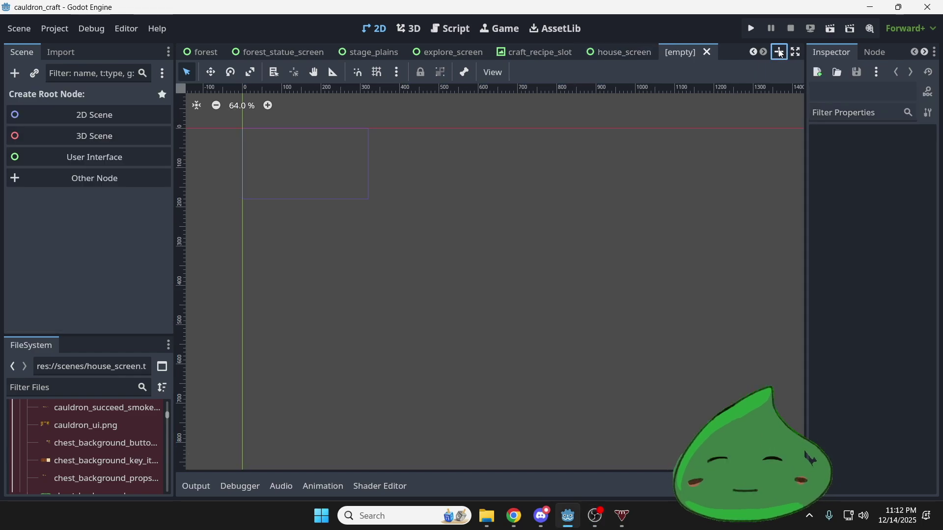
{"action": "left_click", "coordinate": [143, 160]}
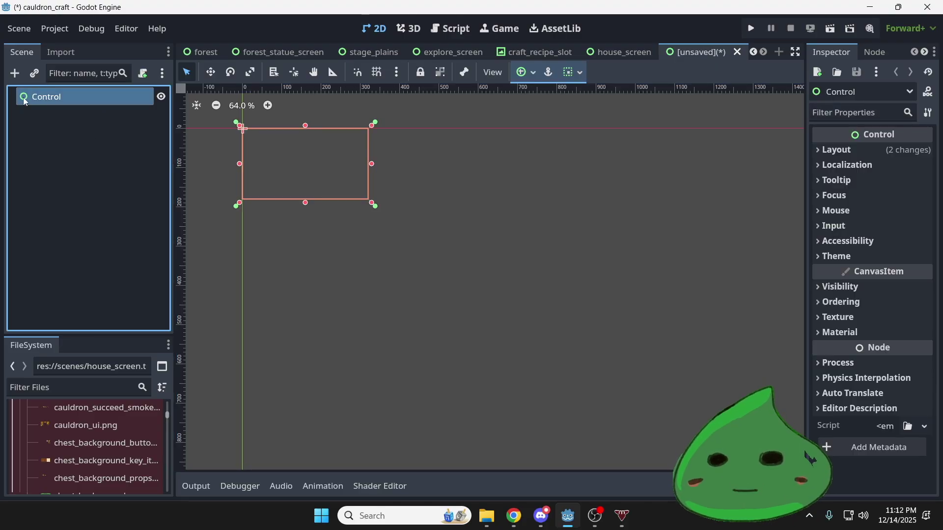
{"action": "scroll", "coordinate": [440, 249], "scroll_direction": "up", "scroll_amount": 5}
{"action": "middle_click_drag", "start_coordinate": [433, 229], "coordinate": [379, 198]}
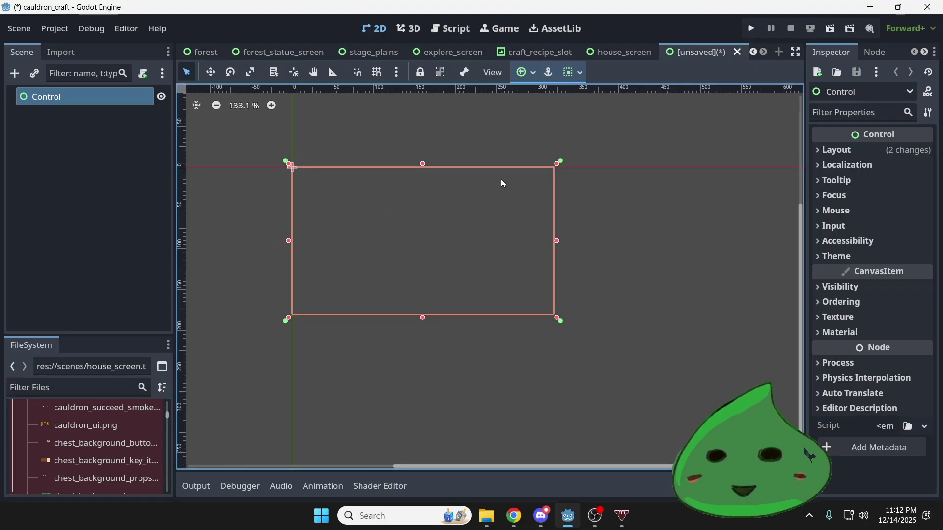
Peek at the anchor presets, then shrink the Control rectangle from its bottom-right corner
{"action": "left_click", "coordinate": [528, 74]}
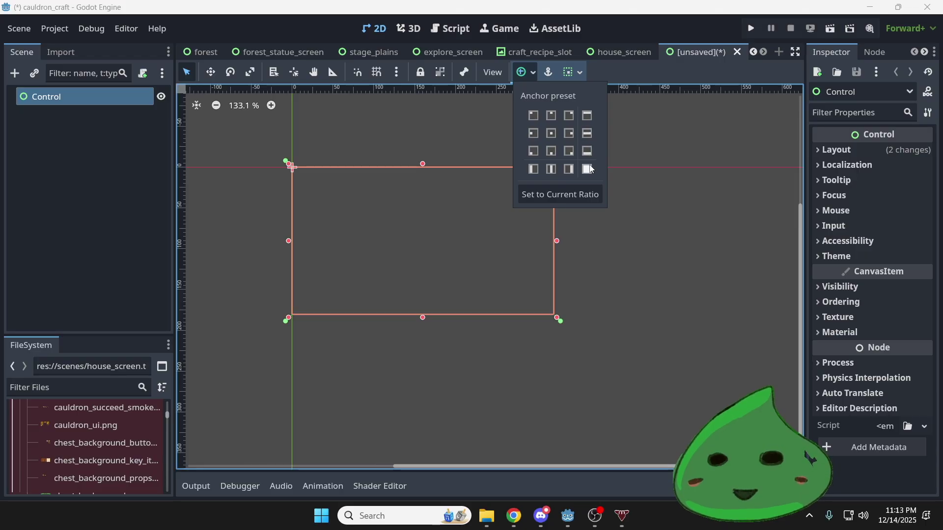
{"action": "left_click", "coordinate": [300, 155]}
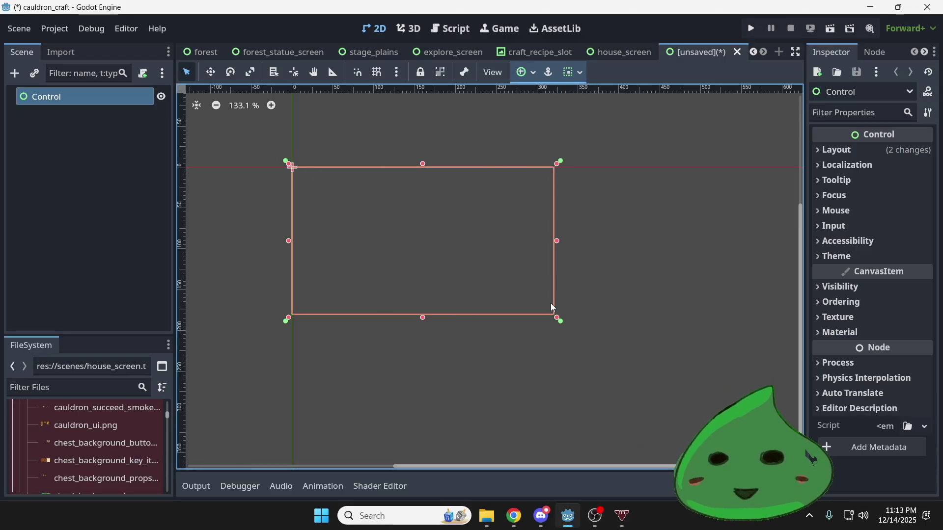
{"action": "left_click_drag", "start_coordinate": [560, 321], "coordinate": [506, 283]}
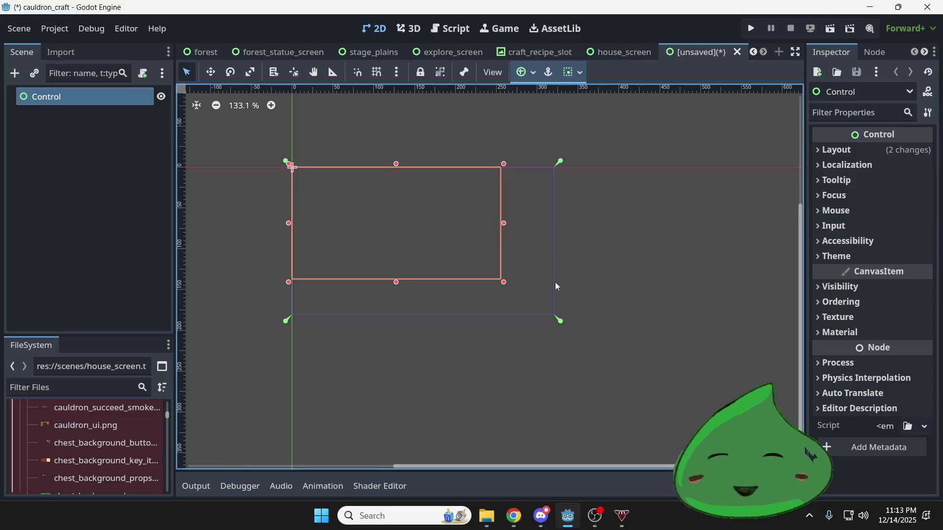
Check the 320×180 window size under Project Settings > Display > Window
{"action": "left_click", "coordinate": [56, 29]}
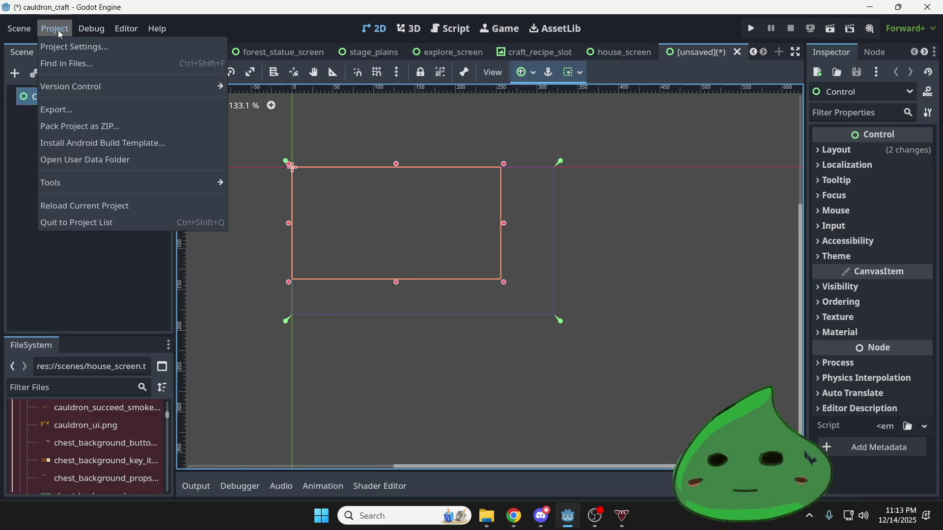
{"action": "left_click", "coordinate": [73, 46]}
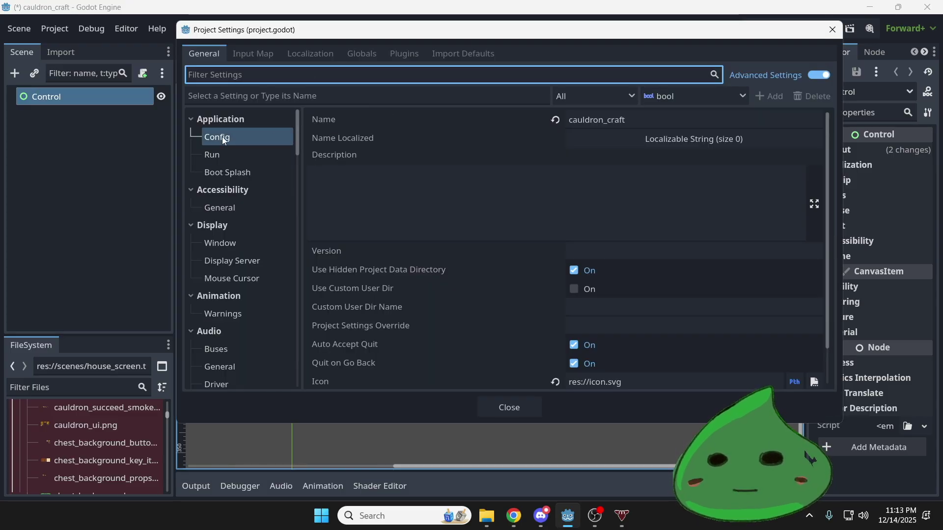
{"action": "left_click", "coordinate": [237, 243]}
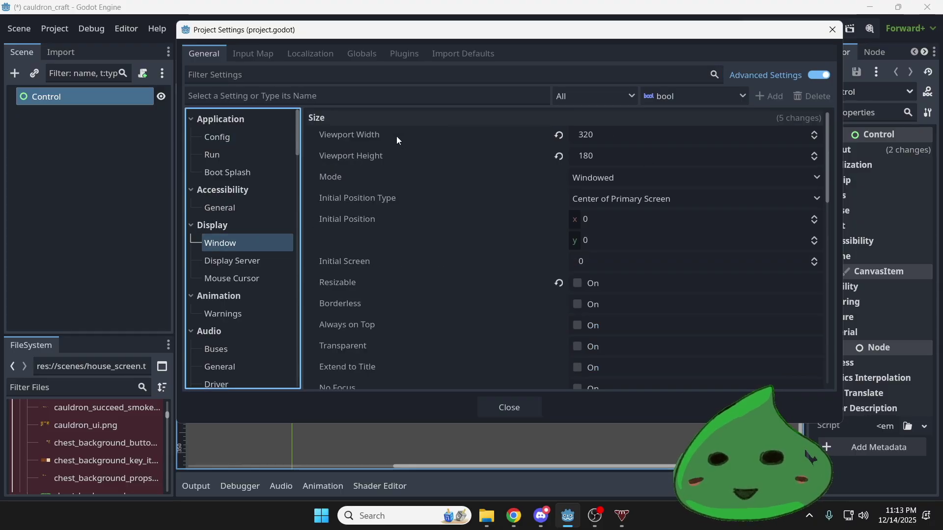
{"action": "left_click", "coordinate": [832, 30]}
Apply the Full Rect anchor preset so the Control fills the screen
{"action": "left_click", "coordinate": [525, 72]}
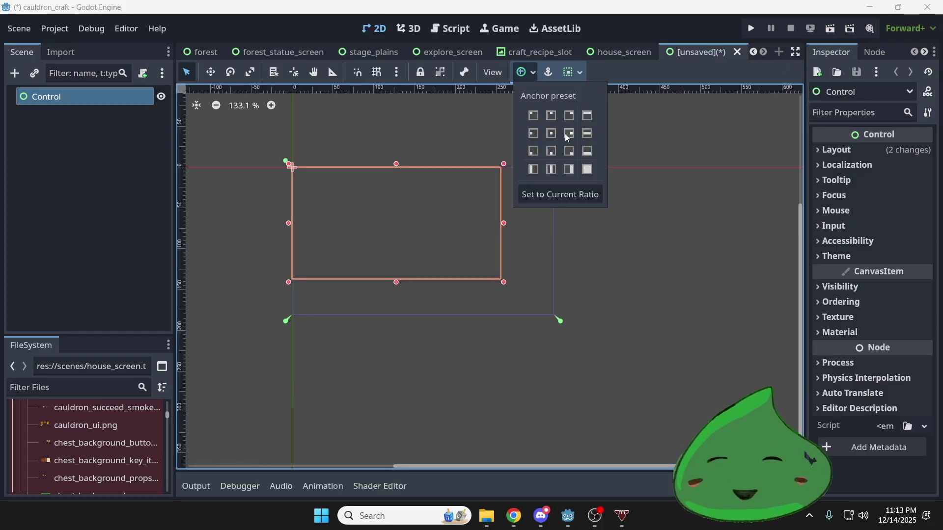
{"action": "left_click", "coordinate": [588, 170]}
{"action": "scroll", "coordinate": [417, 263], "scroll_direction": "up", "scroll_amount": 2}
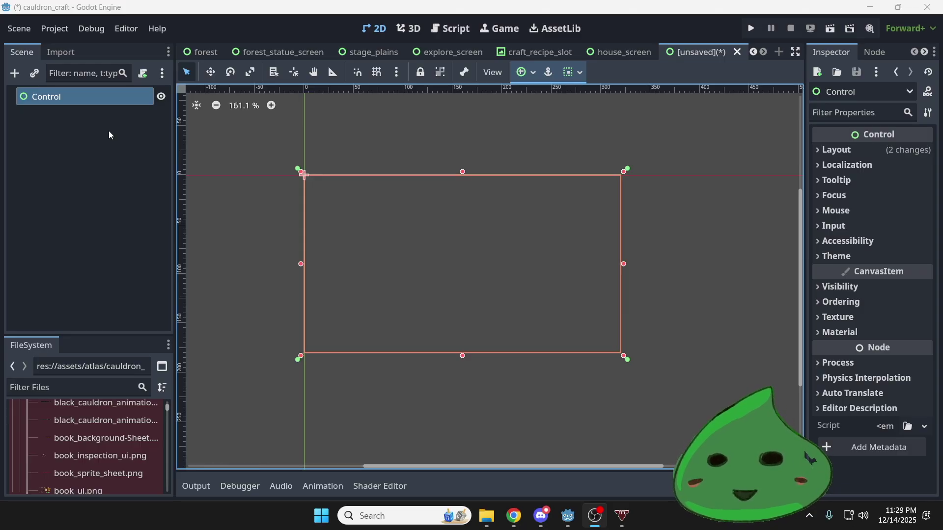
Add a TextureRect child under the Control via a 'textur' search and anchor it Top Left
{"action": "left_click", "coordinate": [108, 131]}
{"action": "left_click", "coordinate": [89, 97]}
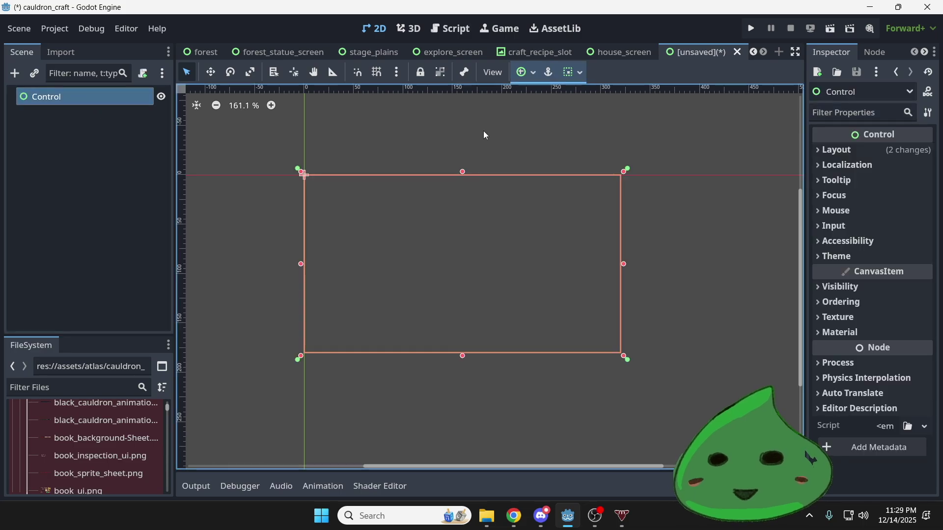
{"action": "key", "text": "ctrl+a"}
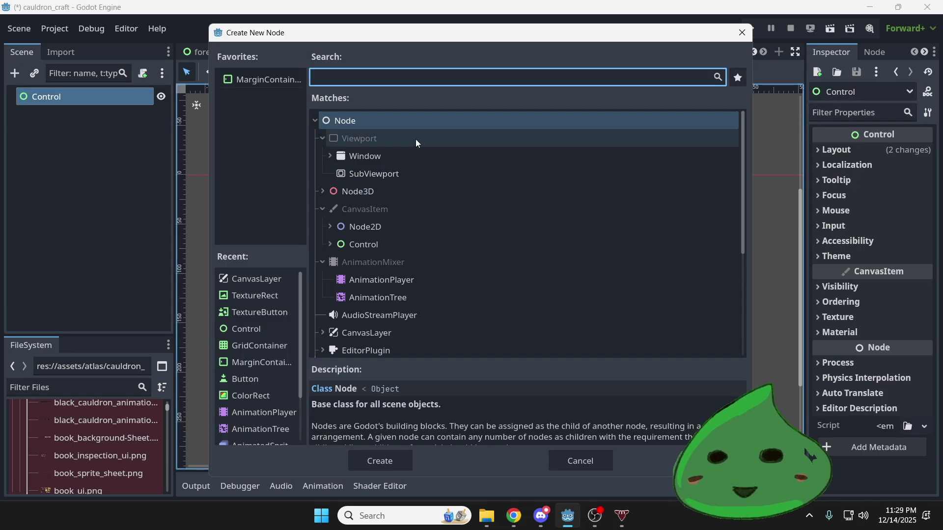
{"action": "type", "text": "tex"}
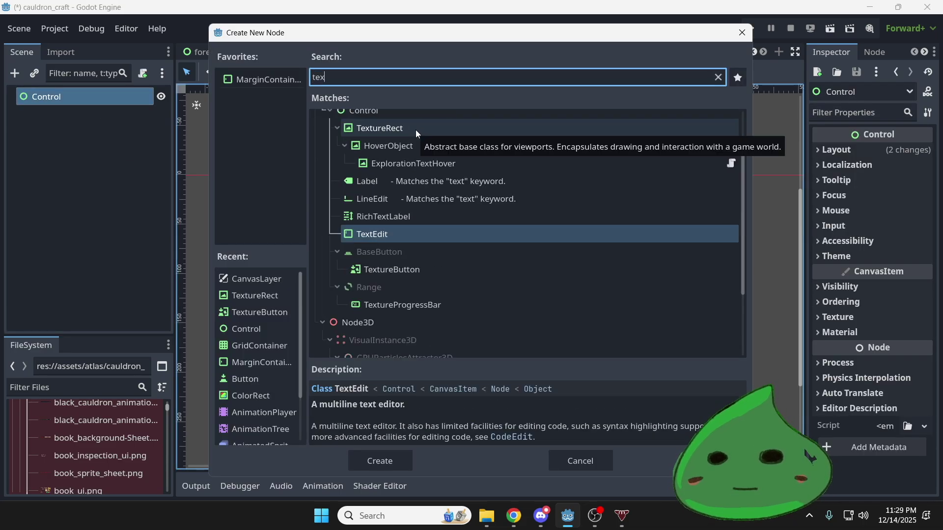
{"action": "type", "text": "ture"}
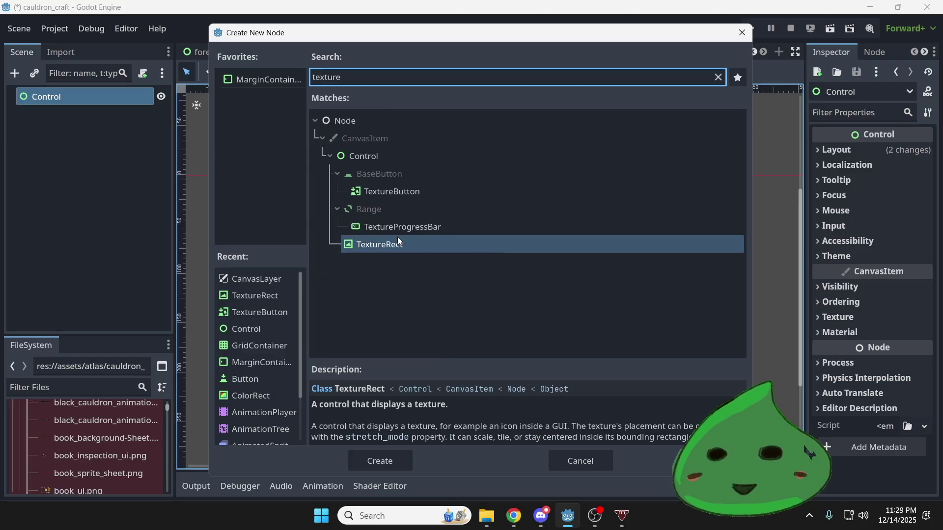
{"action": "left_click", "coordinate": [395, 243]}
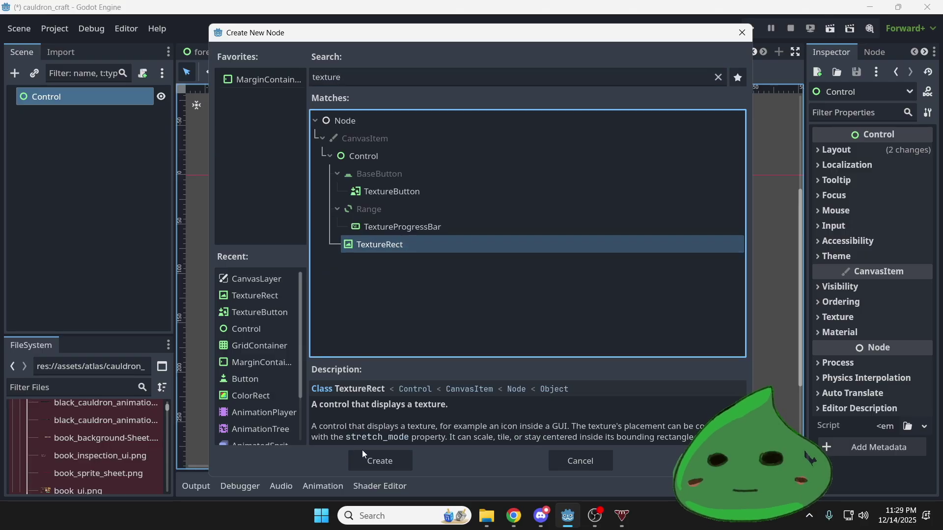
{"action": "left_click", "coordinate": [373, 455]}
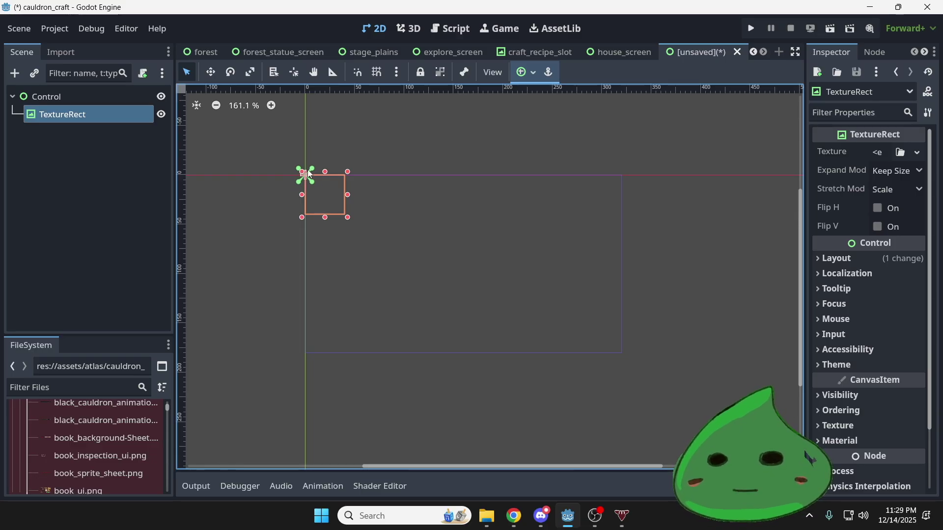
{"action": "left_click", "coordinate": [524, 77]}
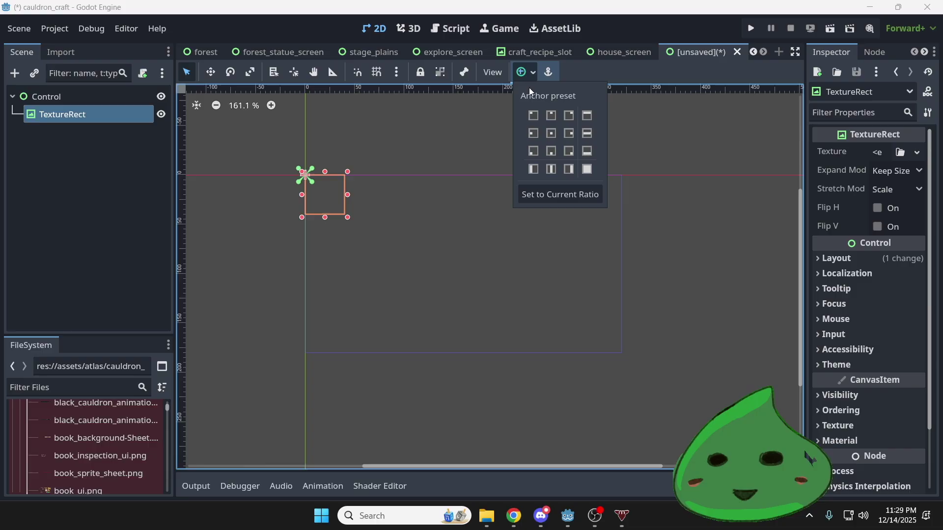
{"action": "left_click", "coordinate": [533, 116]}
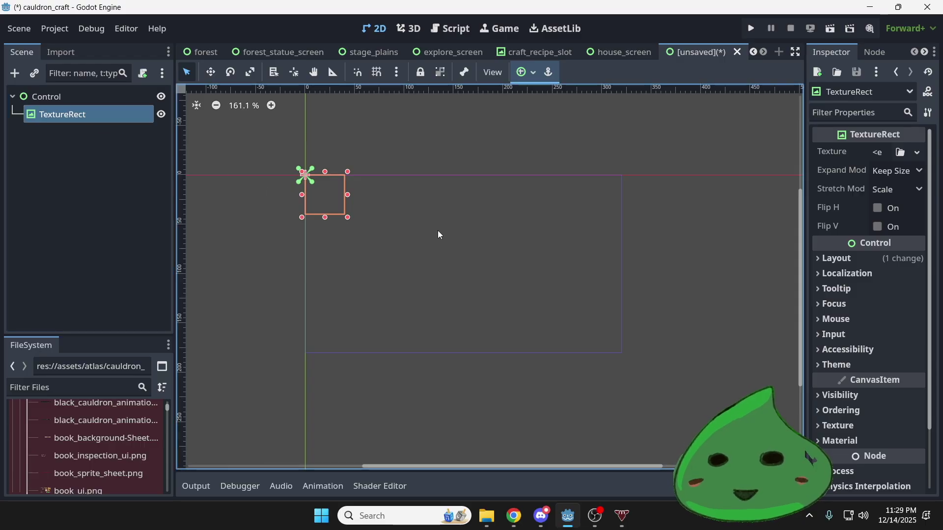
Give the TextureRect a new AtlasTexture using cauldron_screen2_ui.png as its atlas
{"action": "left_click", "coordinate": [882, 152]}
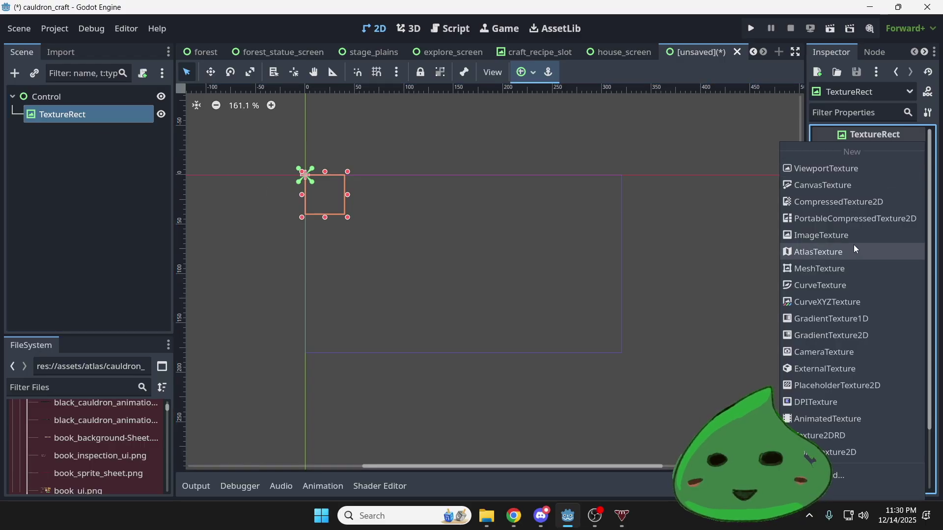
{"action": "left_click", "coordinate": [839, 255]}
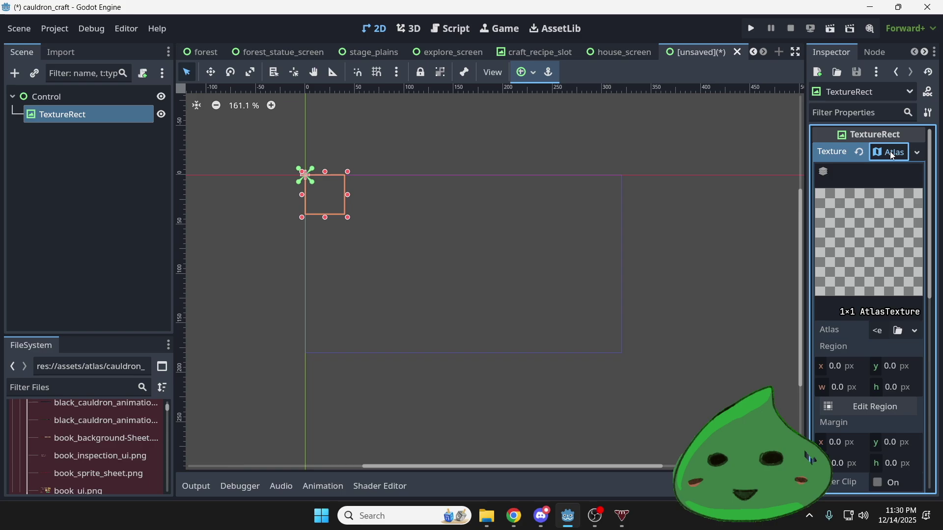
{"action": "left_click", "coordinate": [79, 386]}
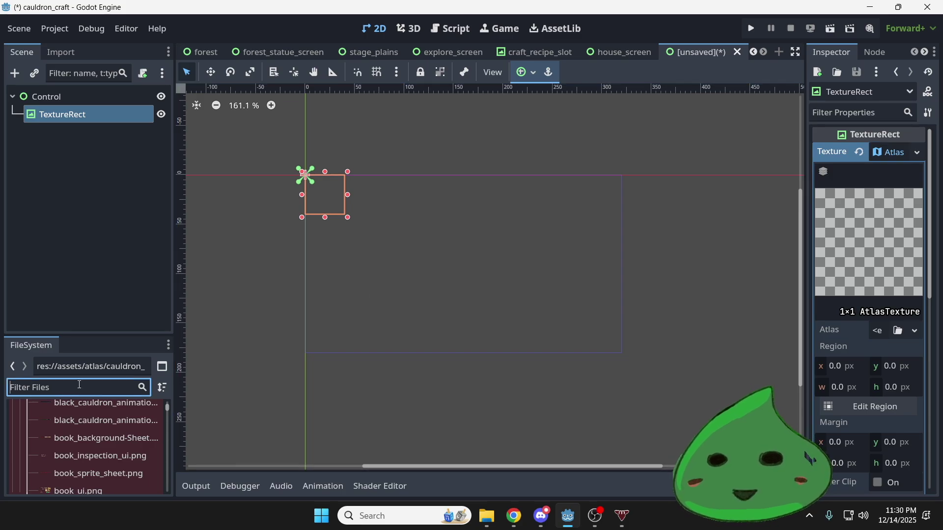
{"action": "type", "text": "cauldorn"}
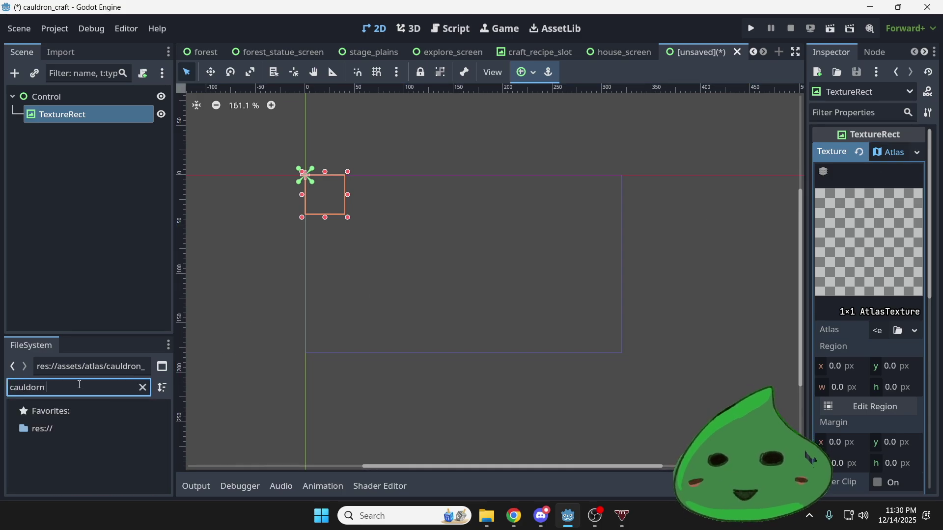
{"action": "key", "text": "BackSpace"}
{"action": "key", "text": "BackSpace"}
{"action": "key", "text": "BackSpace"}
{"action": "type", "text": "ron 2 ui"}
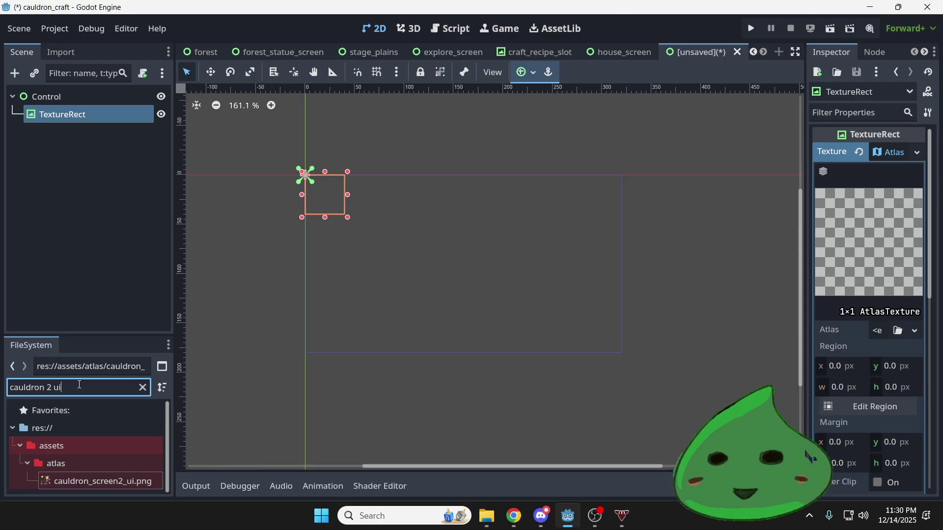
{"action": "left_click_drag", "start_coordinate": [105, 483], "coordinate": [878, 331]}
Box the wooden frame panel as a 115×109 atlas region, nudging the left and bottom edges
{"action": "left_click", "coordinate": [888, 432]}
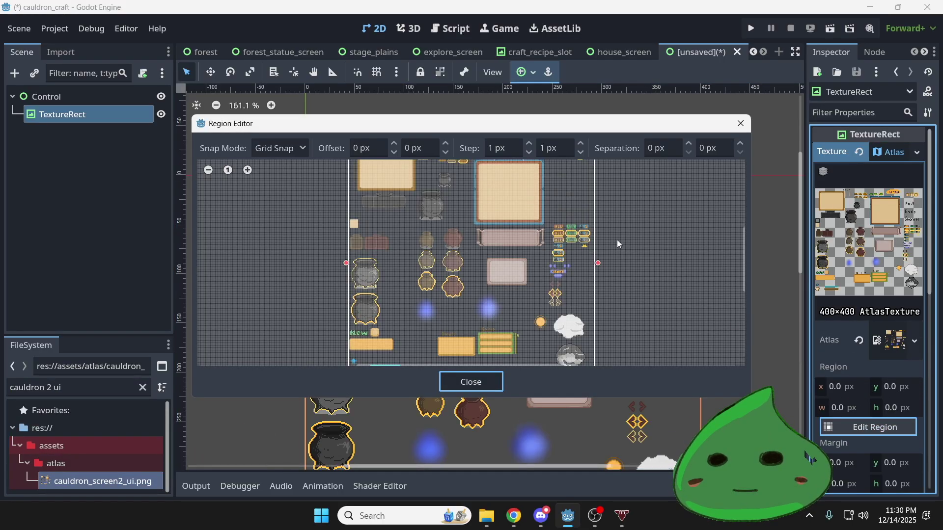
{"action": "scroll", "coordinate": [521, 196], "scroll_direction": "up", "scroll_amount": 5}
{"action": "left_click_drag", "start_coordinate": [401, 191], "coordinate": [570, 355]}
{"action": "scroll", "coordinate": [509, 225], "scroll_direction": "up", "scroll_amount": 4}
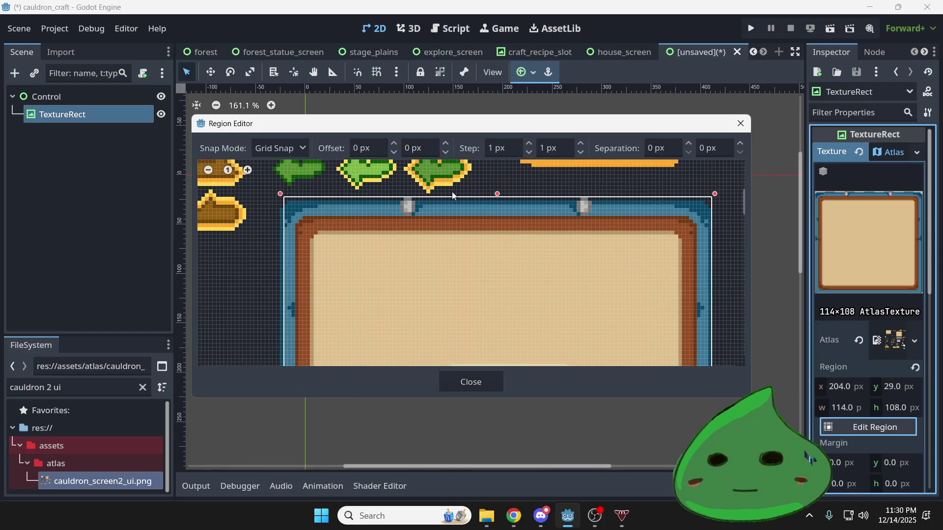
{"action": "scroll", "coordinate": [290, 248], "scroll_direction": "down", "scroll_amount": 4}
{"action": "scroll", "coordinate": [361, 190], "scroll_direction": "up", "scroll_amount": 4}
{"action": "mouse_move", "coordinate": [358, 276]}
{"action": "left_mouse_down"}
{"action": "mouse_move", "coordinate": [343, 234]}
{"action": "mouse_move", "coordinate": [348, 278]}
{"action": "left_mouse_up"}
{"action": "scroll", "coordinate": [487, 311], "scroll_direction": "down", "scroll_amount": 3}
{"action": "scroll", "coordinate": [491, 316], "scroll_direction": "up", "scroll_amount": 3}
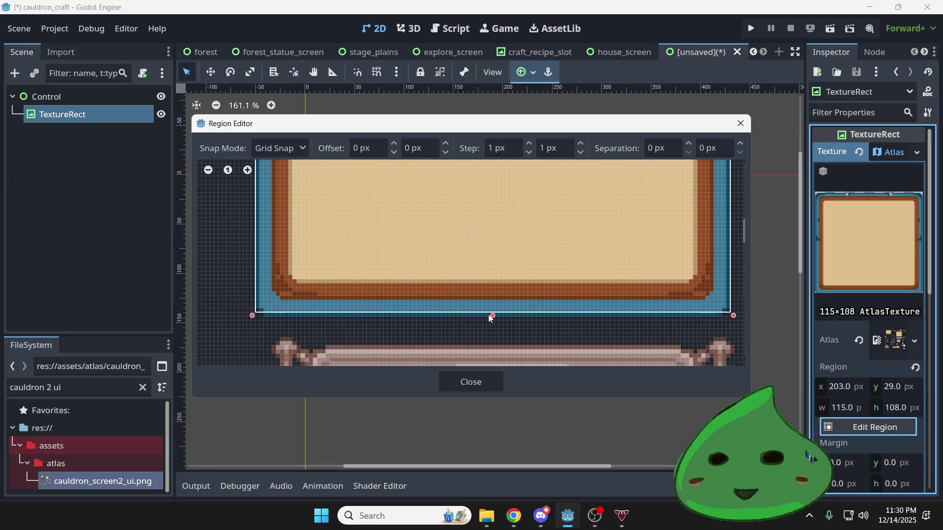
{"action": "left_click_drag", "start_coordinate": [493, 317], "coordinate": [495, 320]}
{"action": "scroll", "coordinate": [488, 320], "scroll_direction": "down", "scroll_amount": 3}
{"action": "scroll", "coordinate": [555, 230], "scroll_direction": "up", "scroll_amount": 4}
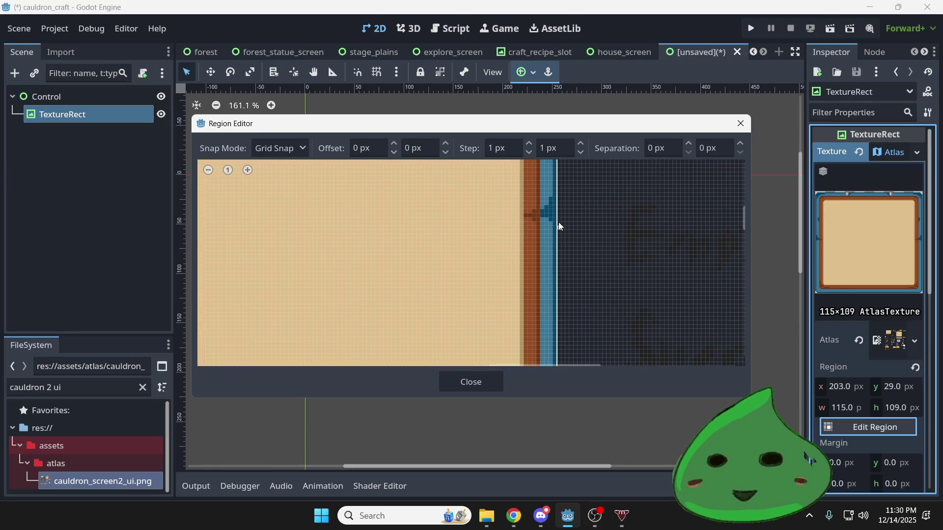
{"action": "scroll", "coordinate": [494, 239], "scroll_direction": "down", "scroll_amount": 5}
{"action": "left_click", "coordinate": [459, 378]}
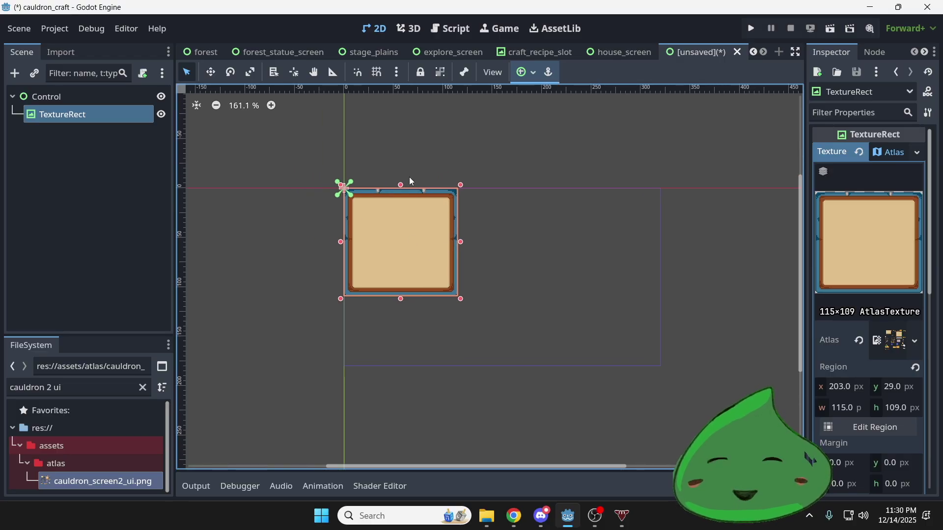
Set the TextureRect's Stretch Mode to Keep
{"action": "left_click", "coordinate": [888, 152]}
{"action": "left_click", "coordinate": [898, 210]}
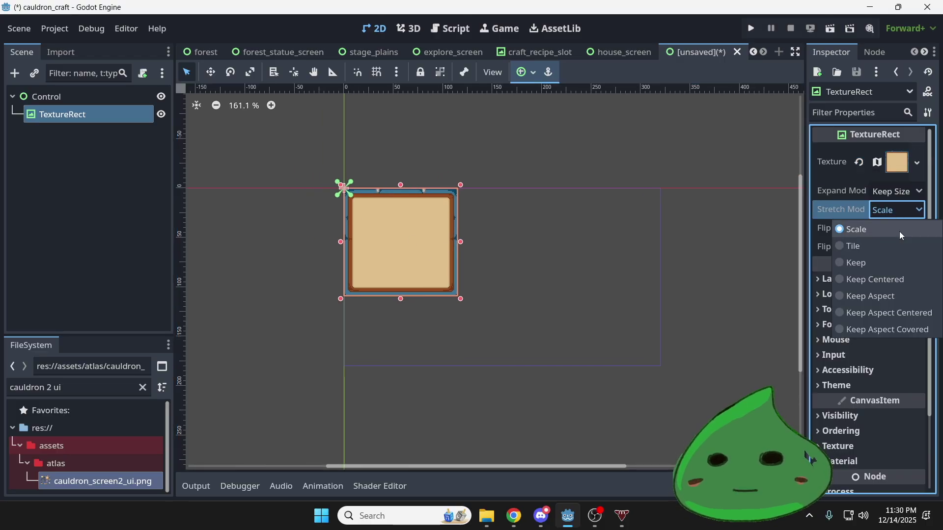
{"action": "left_click", "coordinate": [885, 263]}
{"action": "scroll", "coordinate": [344, 212], "scroll_direction": "up", "scroll_amount": 3}
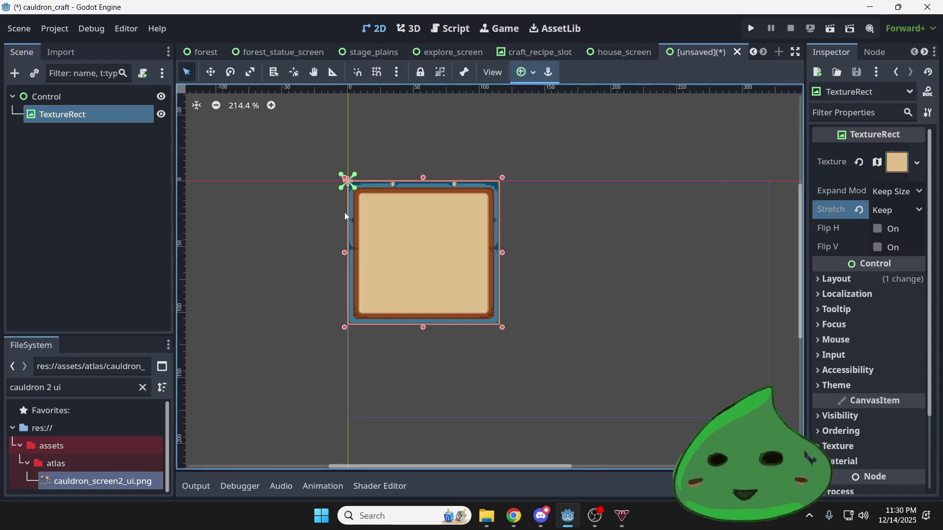
{"action": "scroll", "coordinate": [532, 187], "scroll_direction": "down", "scroll_amount": 2}
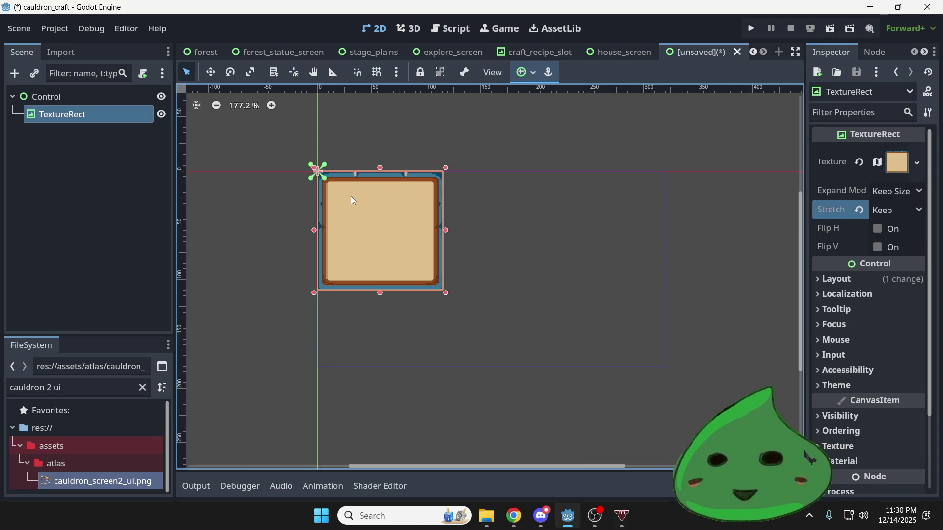
{"action": "scroll", "coordinate": [356, 175], "scroll_direction": "up", "scroll_amount": 1}
{"action": "scroll", "coordinate": [545, 170], "scroll_direction": "down", "scroll_amount": 1}
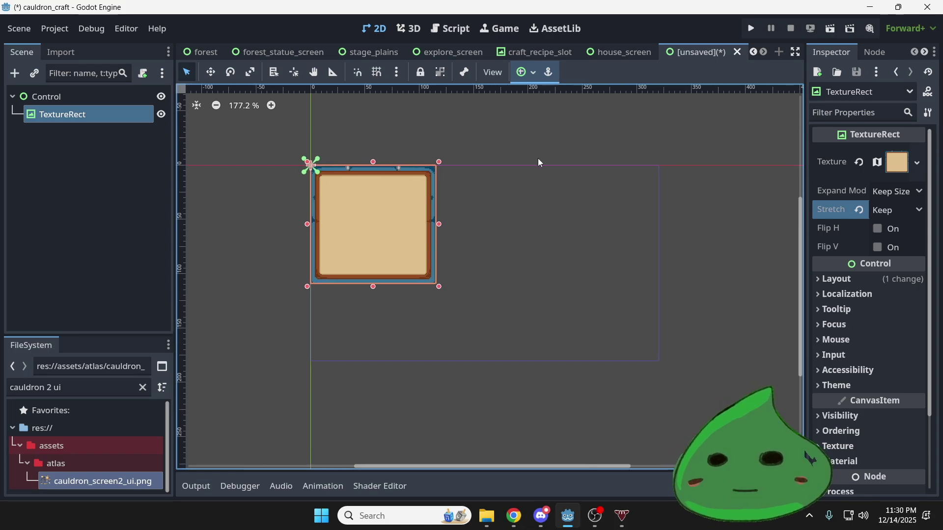
Save the scene as pretty_ui.tscn in the prototype folder
{"action": "left_click", "coordinate": [837, 29]}
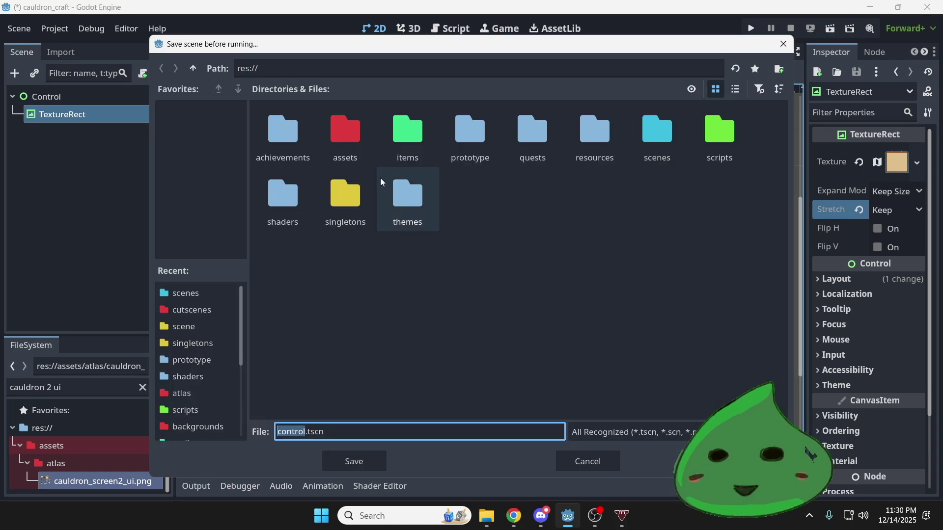
{"action": "double_click", "coordinate": [479, 137]}
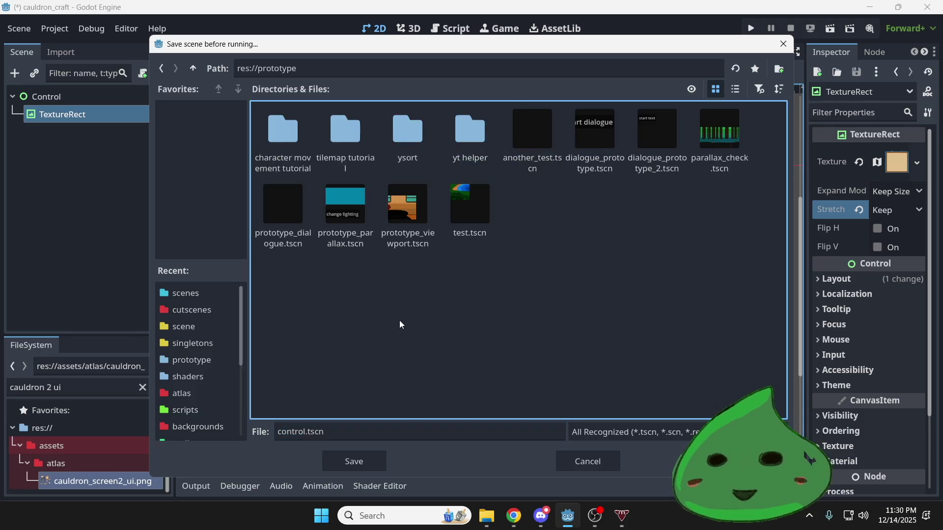
{"action": "left_click", "coordinate": [304, 431]}
{"action": "left_click_drag", "start_coordinate": [305, 431], "coordinate": [255, 421]}
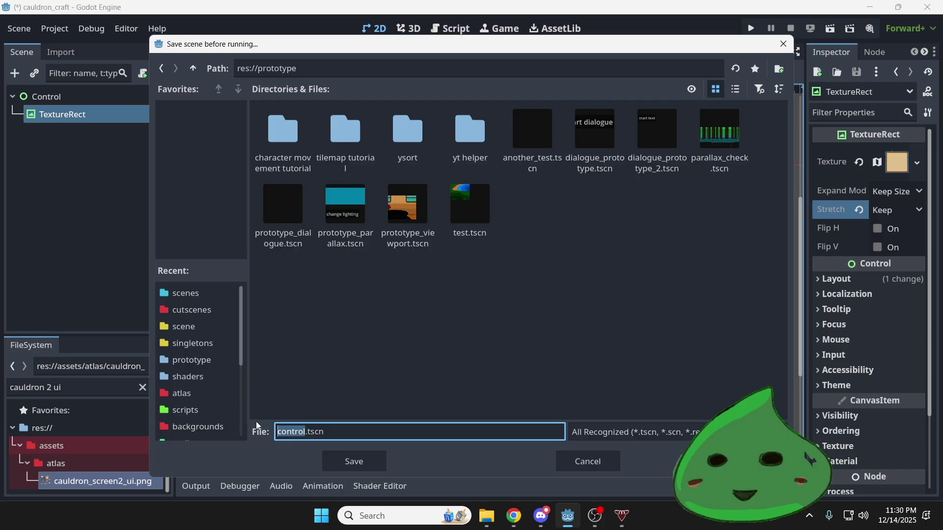
{"action": "type", "text": "pretty_"}
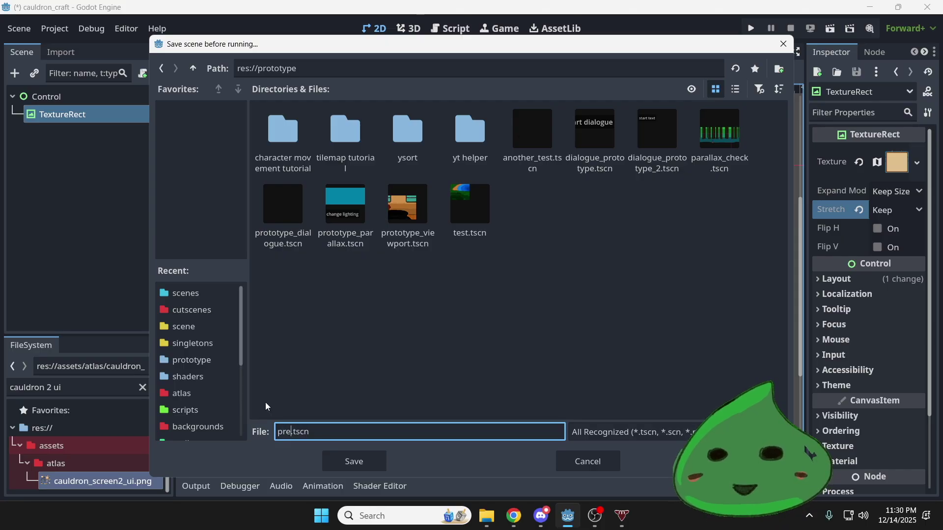
{"action": "type", "text": "ui"}
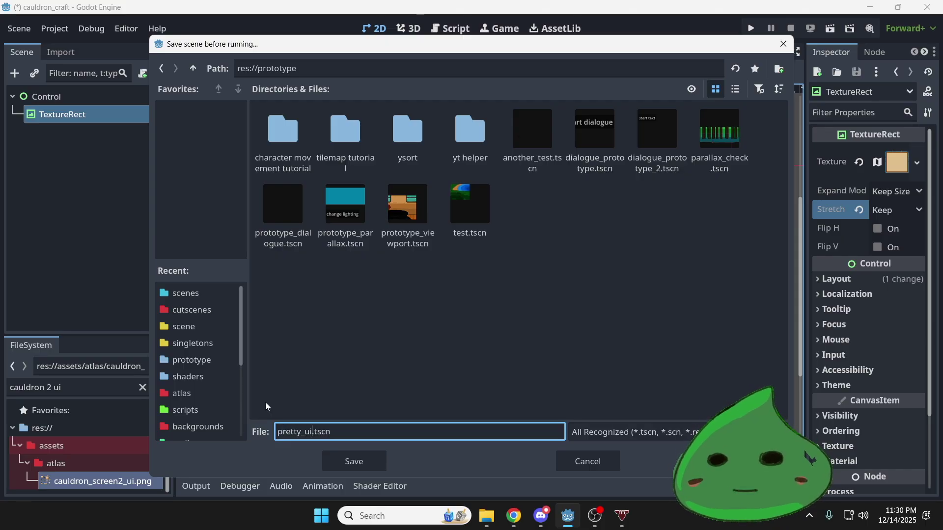
{"action": "left_click", "coordinate": [367, 464]}
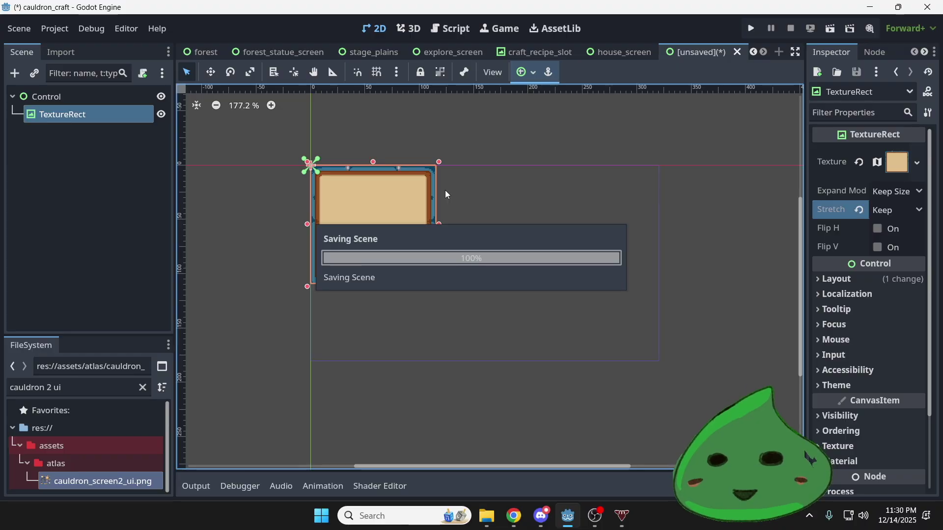
Test-run the scene, resize the game window to view the panel, then close it
{"action": "key", "text": "F6"}
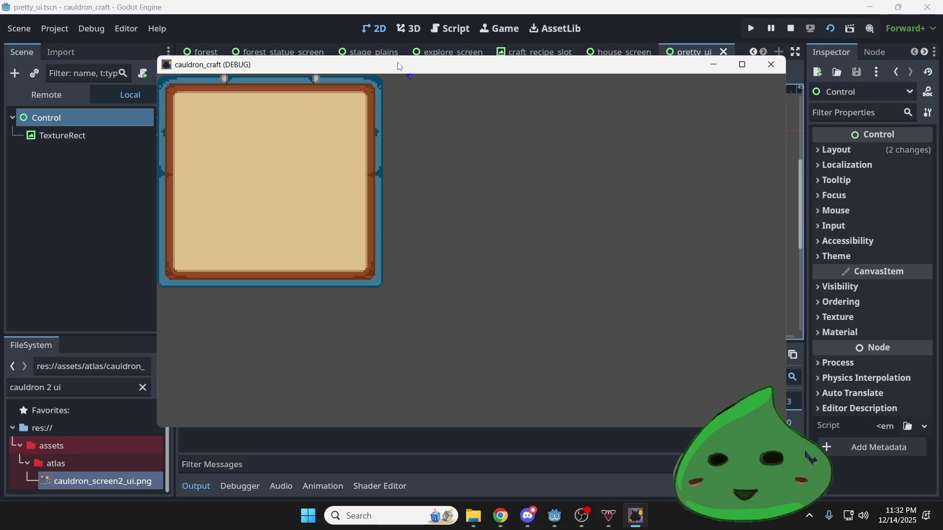
{"action": "left_click_drag", "start_coordinate": [397, 63], "coordinate": [377, 66]}
{"action": "left_click_drag", "start_coordinate": [732, 428], "coordinate": [658, 404]}
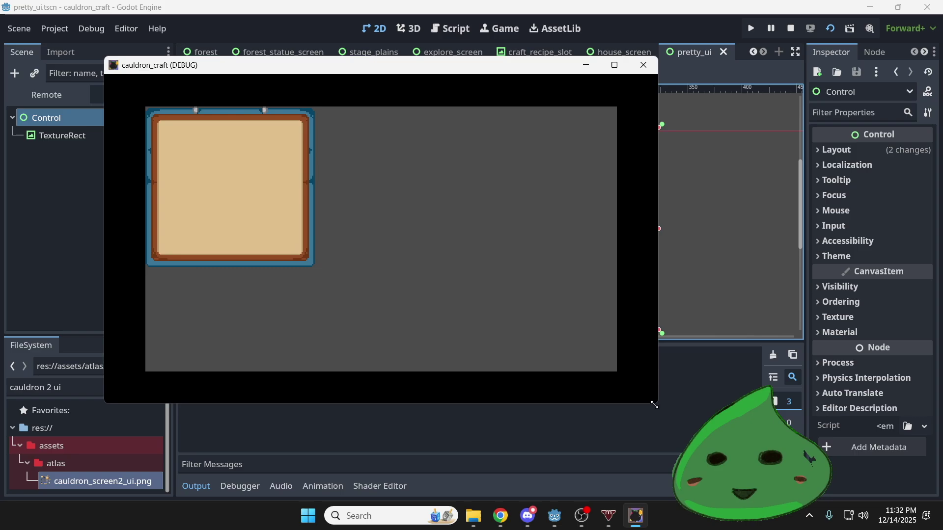
{"action": "left_click", "coordinate": [645, 64]}
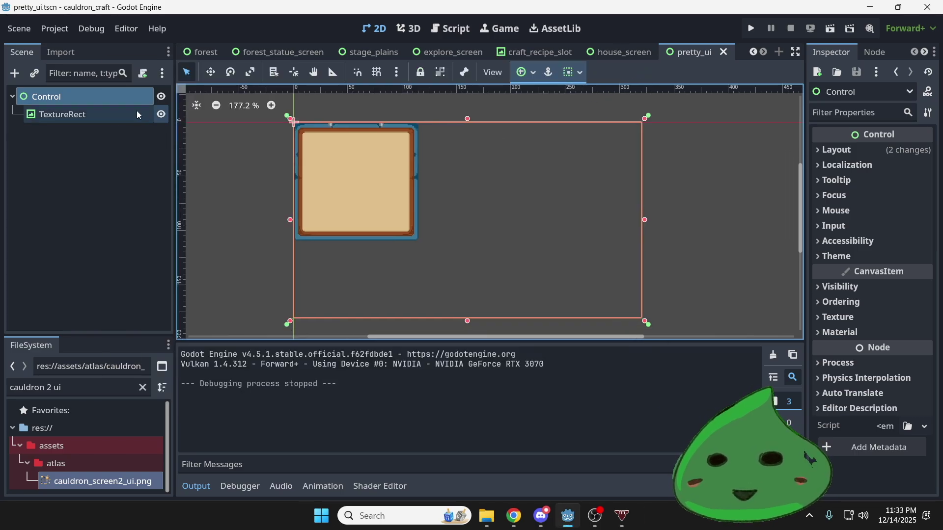
Anchor the TextureRect to the Center preset
{"action": "left_click", "coordinate": [76, 115]}
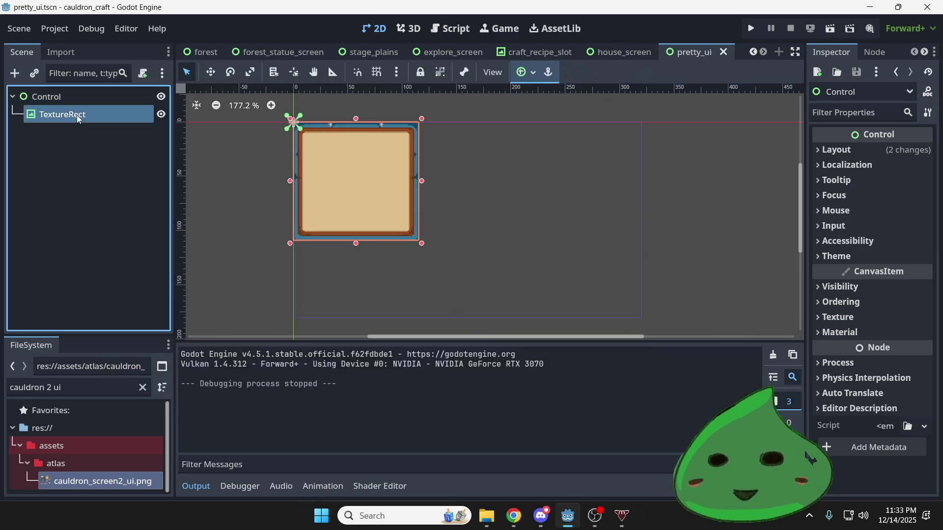
{"action": "left_click", "coordinate": [525, 73]}
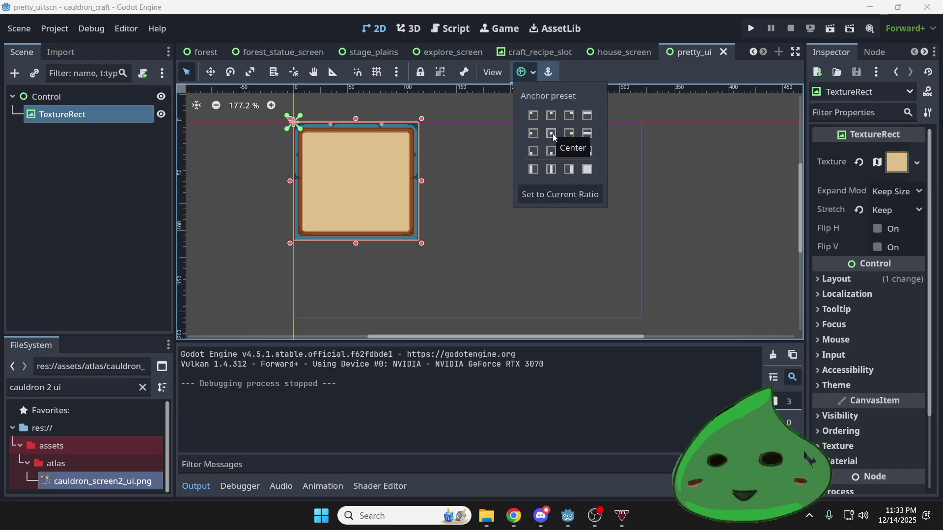
{"action": "left_click", "coordinate": [552, 133]}
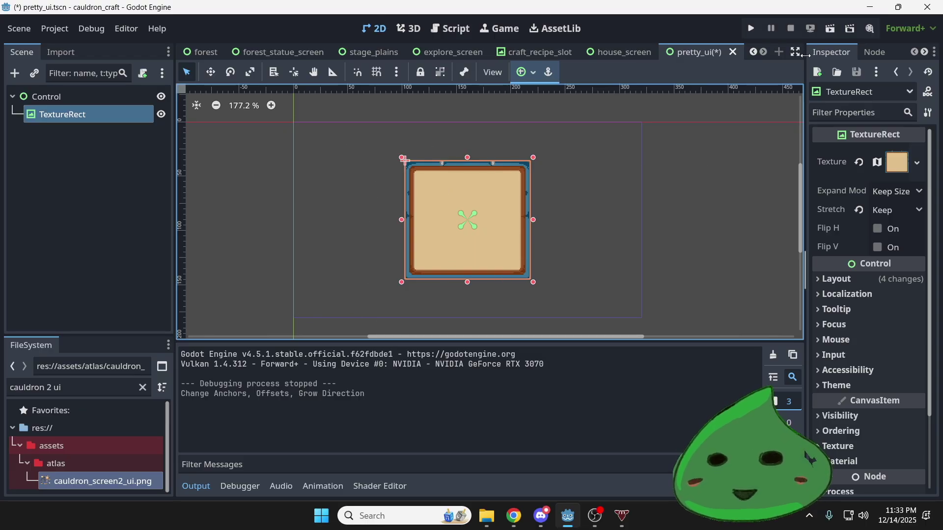
Run the scene, resize the game window to confirm centring, then stop with F8
{"action": "left_click", "coordinate": [829, 29]}
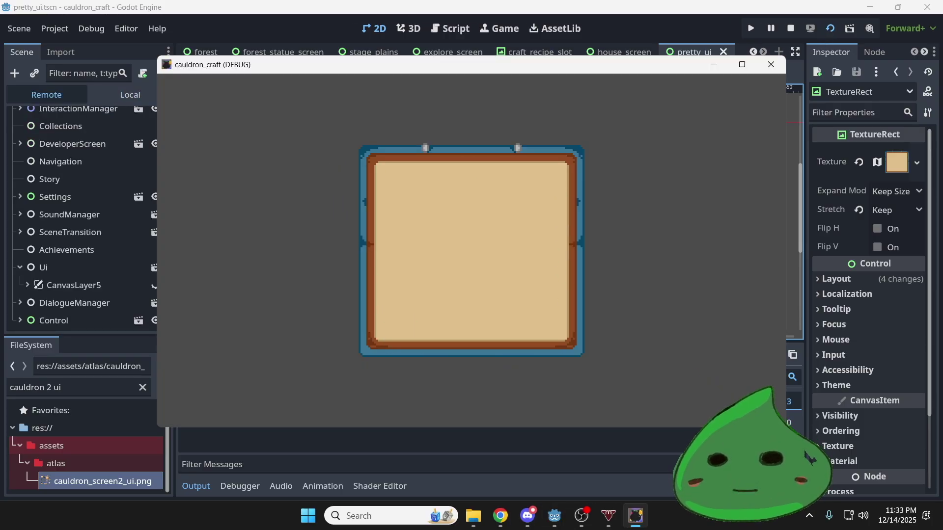
{"action": "left_click_drag", "start_coordinate": [785, 427], "coordinate": [940, 528]}
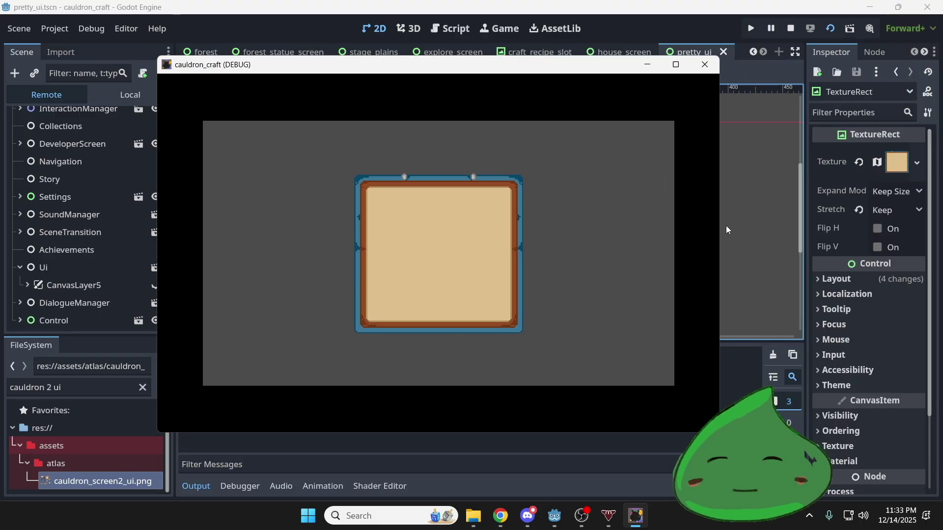
{"action": "key", "text": "F8"}
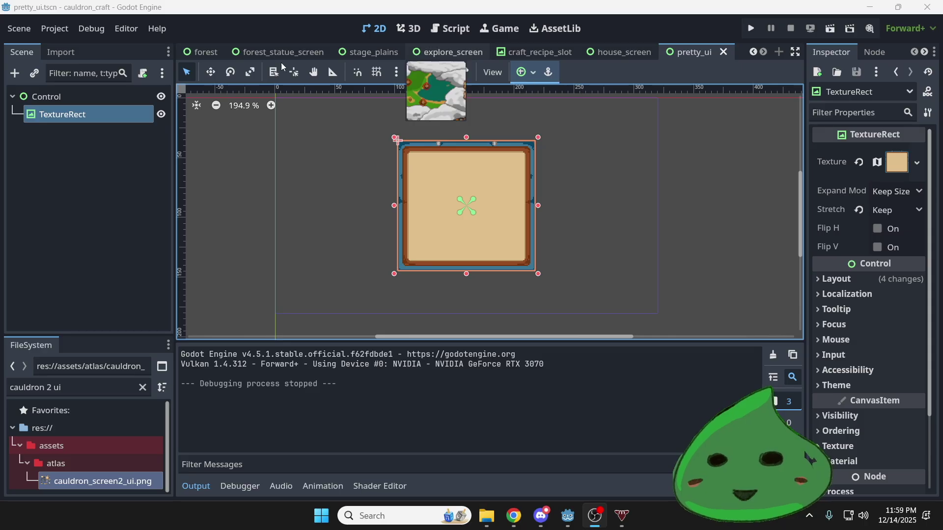
Add a nested TextureRect child under the framed panel's TextureRect
{"action": "left_click", "coordinate": [82, 100]}
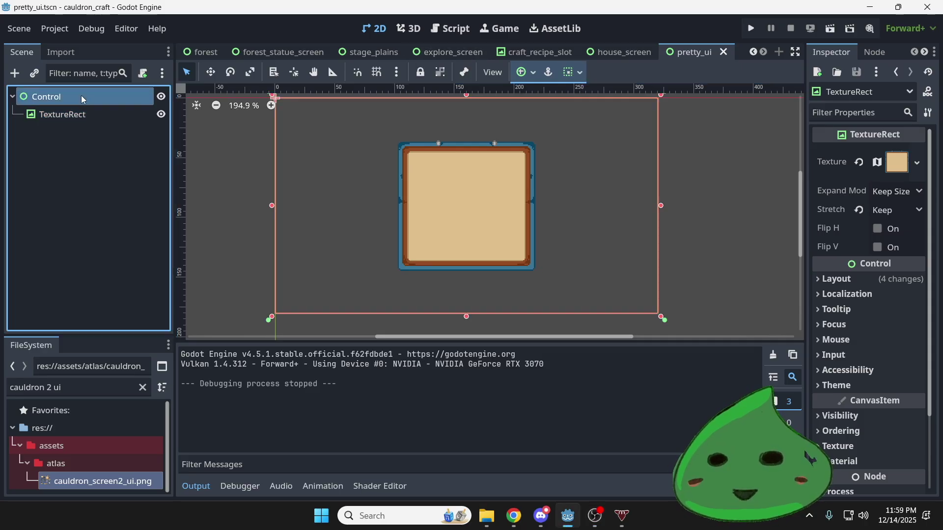
{"action": "left_click", "coordinate": [90, 116]}
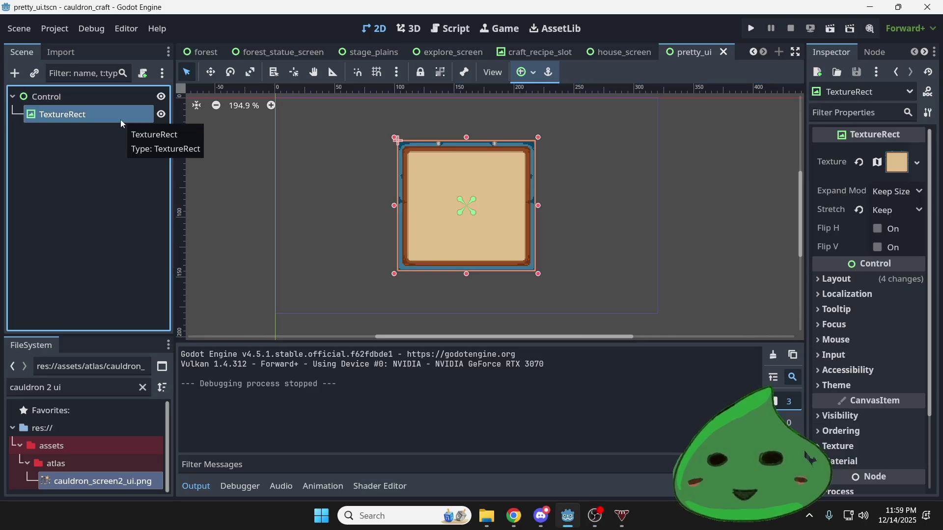
{"action": "left_click", "coordinate": [96, 98]}
{"action": "left_click", "coordinate": [93, 114]}
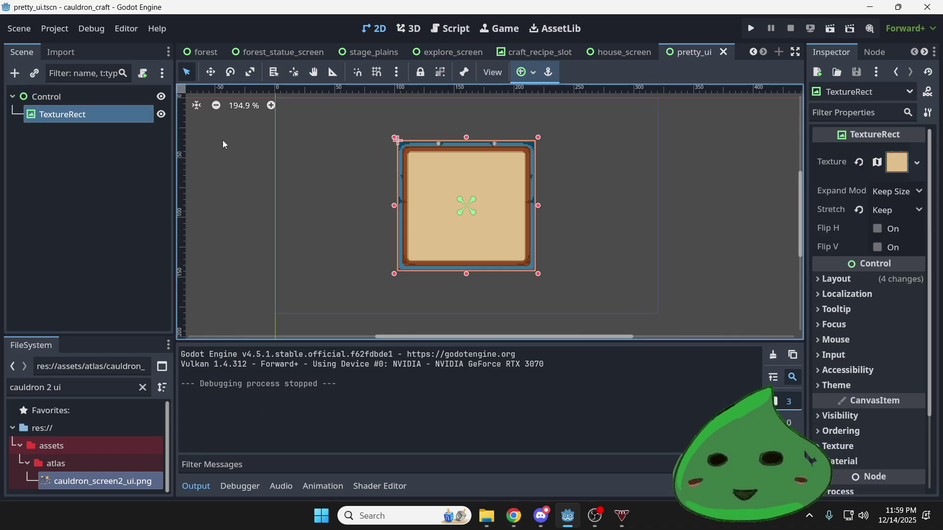
{"action": "key", "text": "ctrl+a"}
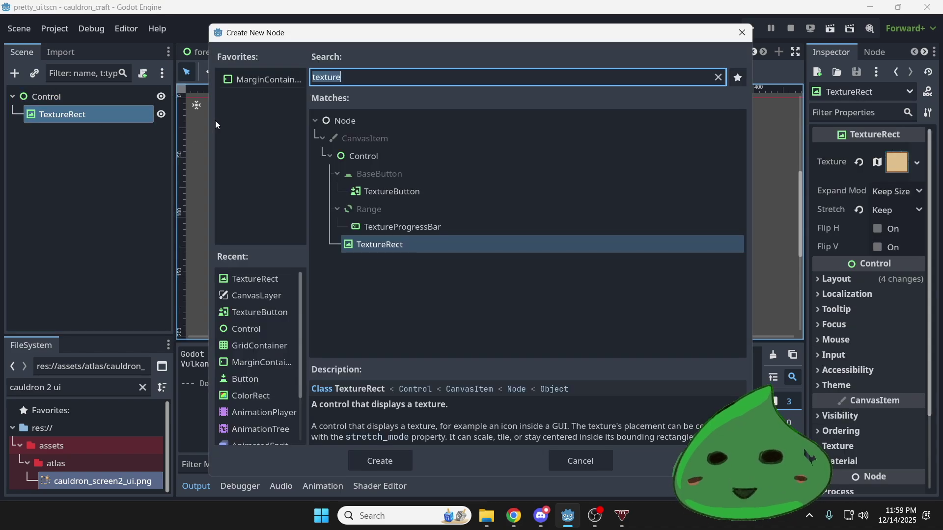
{"action": "left_click", "coordinate": [378, 462]}
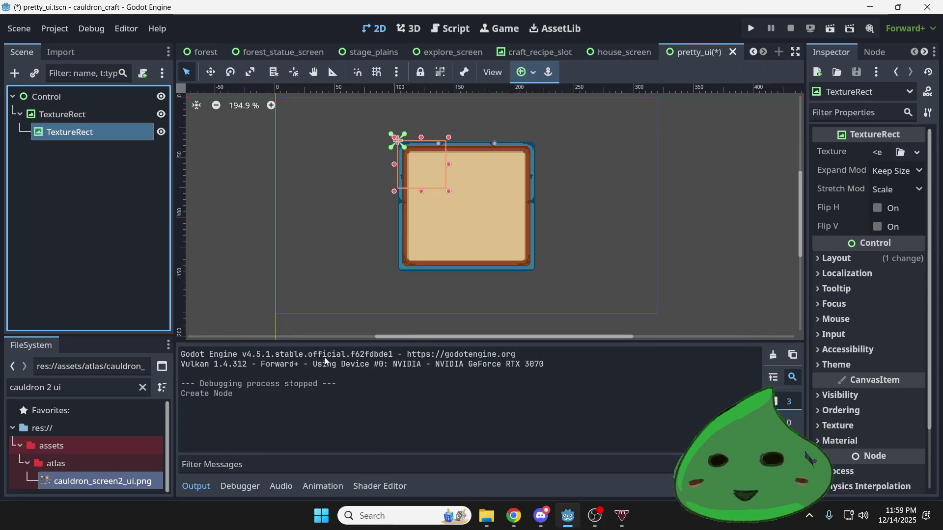
Give it a new AtlasTexture using wilden Drops 16.png found by filtering for '16'
{"action": "left_click", "coordinate": [103, 388]}
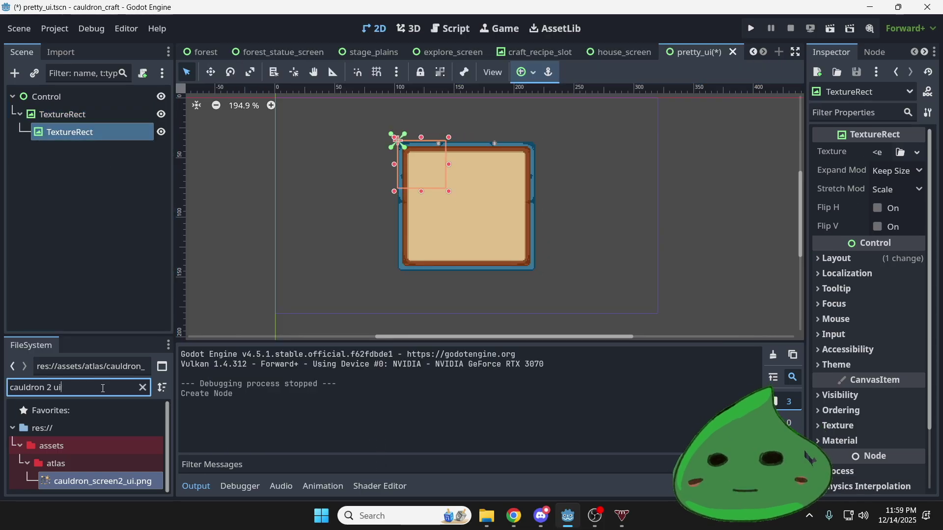
{"action": "key", "text": "ctrl+a"}
{"action": "type", "text": "16"}
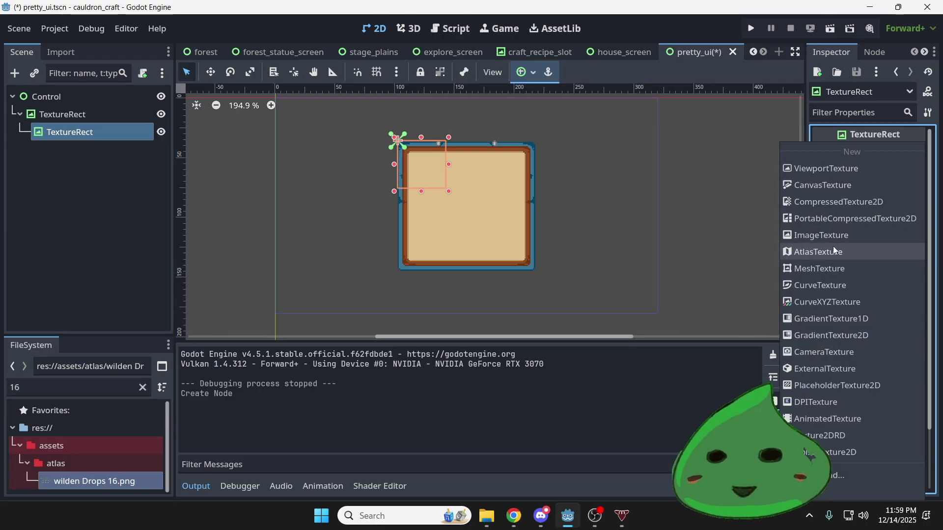
{"action": "left_click", "coordinate": [823, 250]}
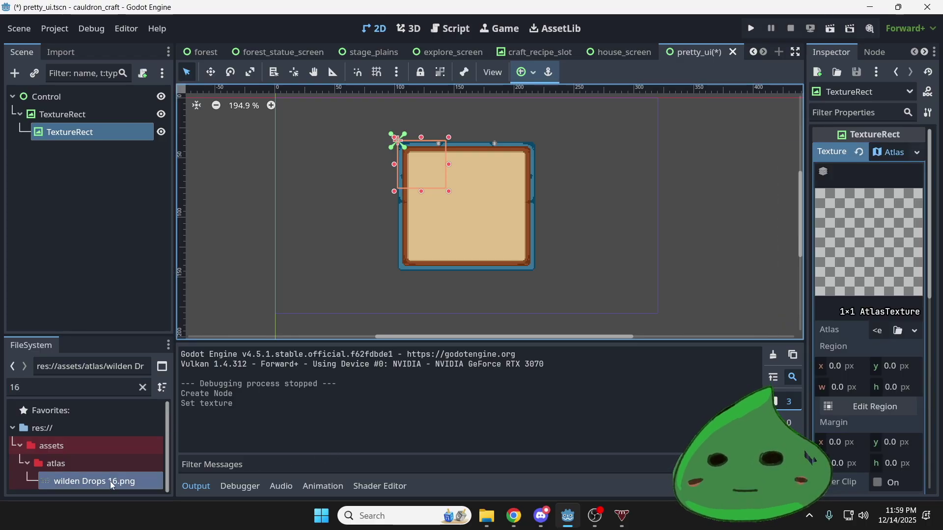
{"action": "left_click_drag", "start_coordinate": [98, 481], "coordinate": [898, 330]}
Set a 16×16 px grid step and select the question-mark icon as the atlas region
{"action": "left_click", "coordinate": [873, 427]}
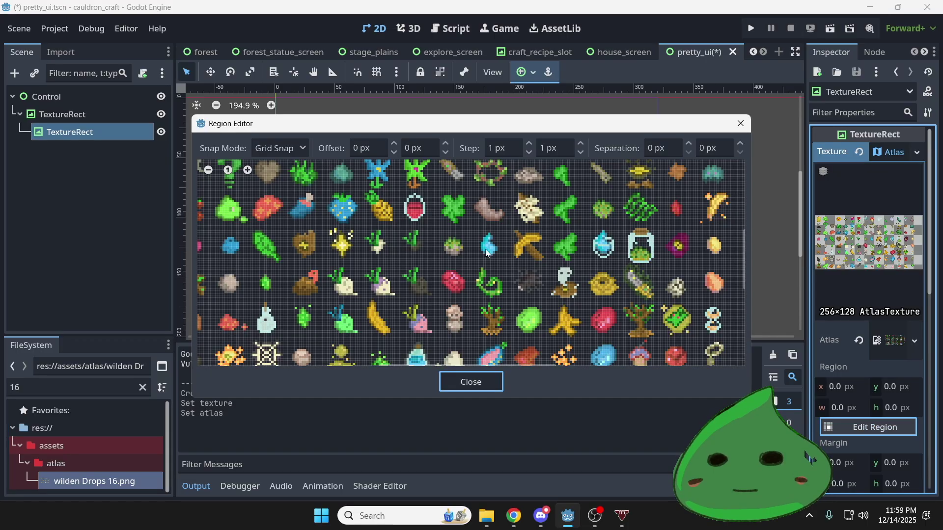
{"action": "scroll", "coordinate": [374, 188], "scroll_direction": "up", "scroll_amount": 5}
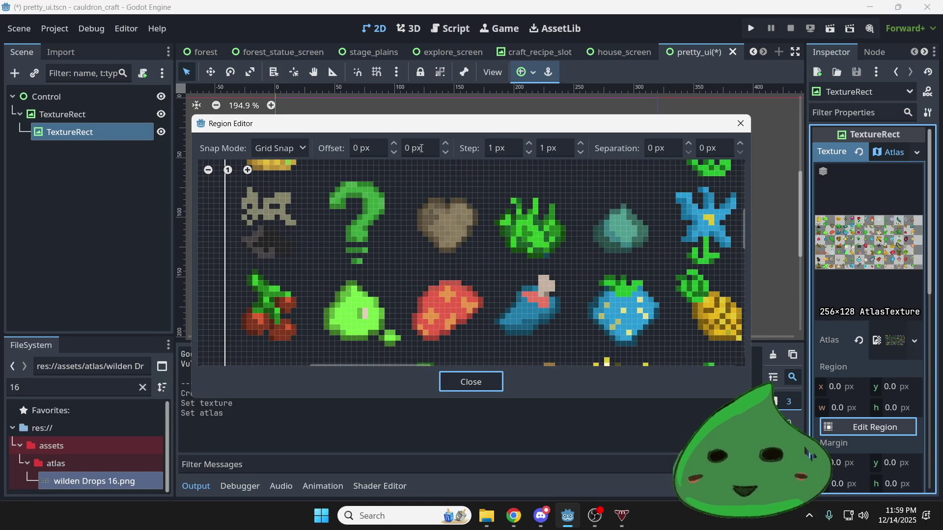
{"action": "left_click", "coordinate": [506, 148]}
{"action": "type", "text": "16"}
{"action": "key", "text": "Tab"}
{"action": "type", "text": "16"}
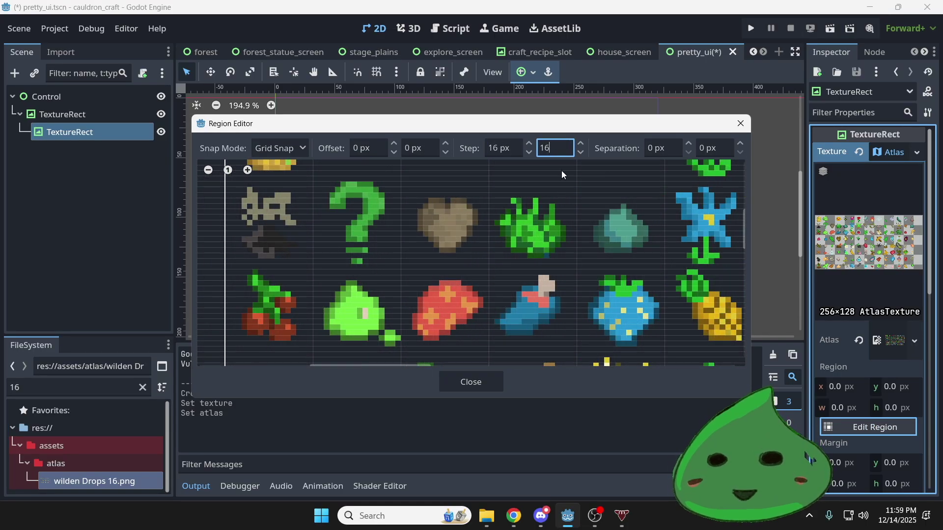
{"action": "key", "text": "Return"}
{"action": "left_click", "coordinate": [385, 239]}
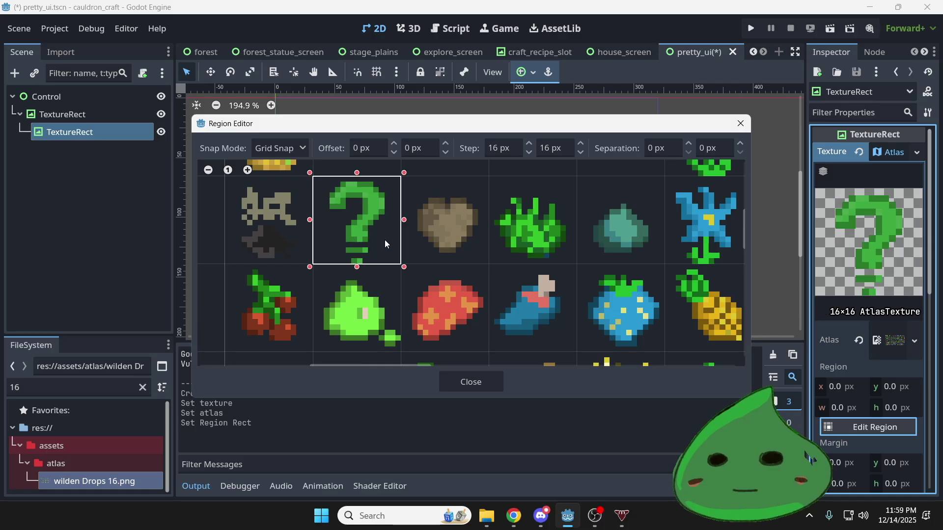
{"action": "left_click", "coordinate": [466, 381]}
Set the icon's Stretch Mode to Keep
{"action": "left_click", "coordinate": [887, 153]}
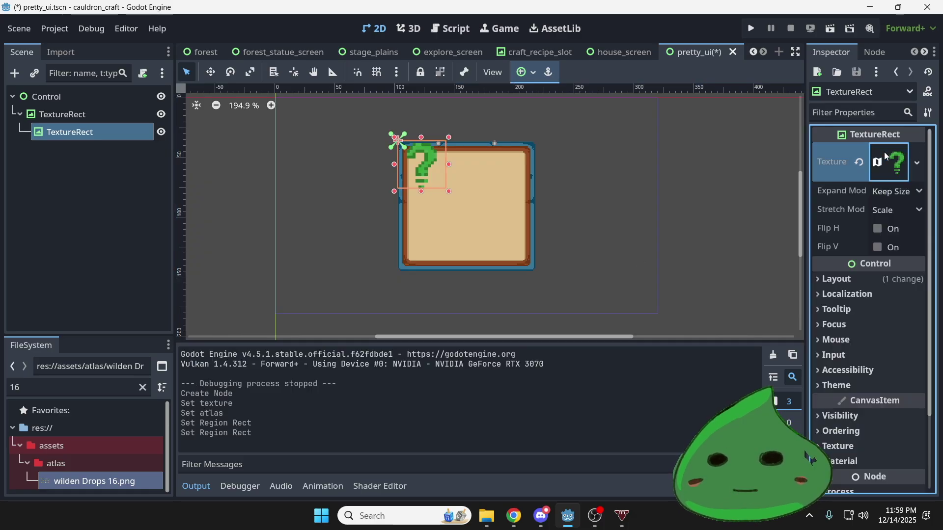
{"action": "left_click", "coordinate": [896, 210]}
{"action": "left_click", "coordinate": [867, 267]}
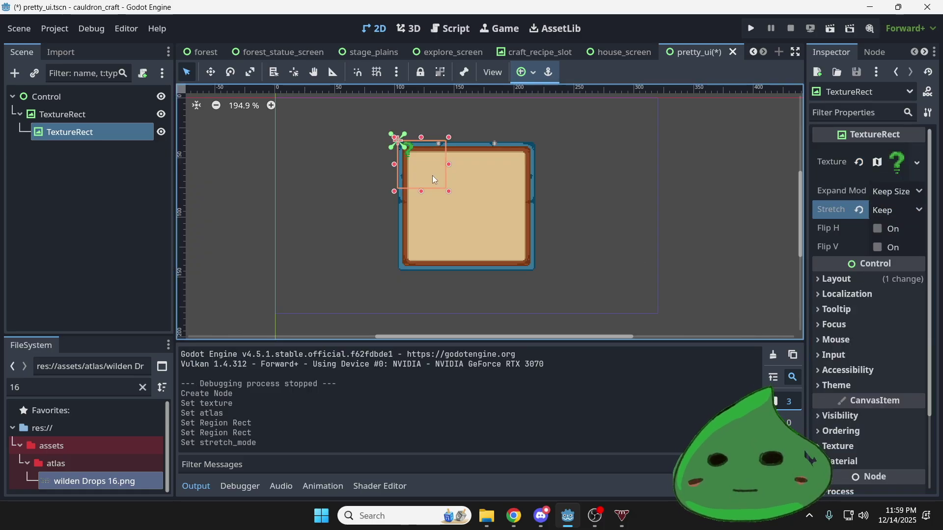
Shrink the question-mark icon rect to 16×16 and check it against the frame node
{"action": "scroll", "coordinate": [432, 175], "scroll_direction": "up", "scroll_amount": 3}
{"action": "left_click_drag", "start_coordinate": [462, 218], "coordinate": [424, 179]}
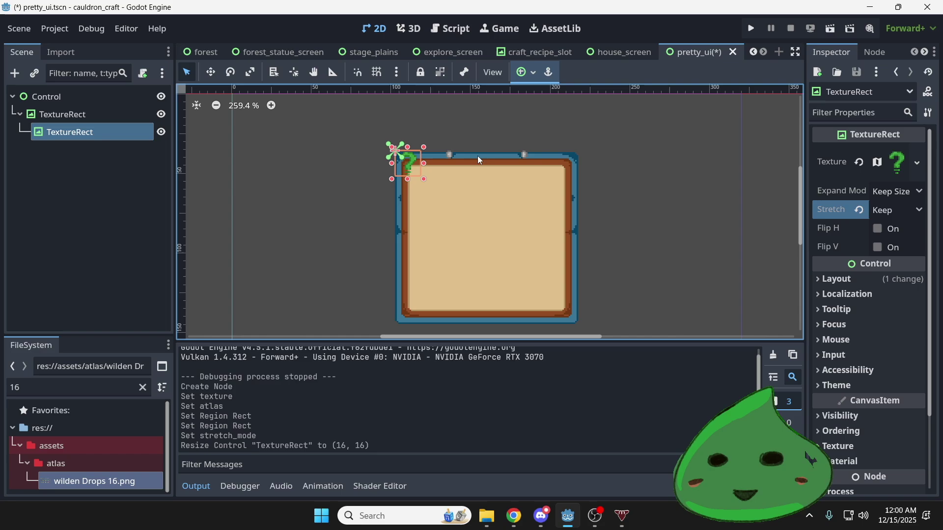
{"action": "left_click", "coordinate": [63, 119]}
{"action": "left_click", "coordinate": [75, 133]}
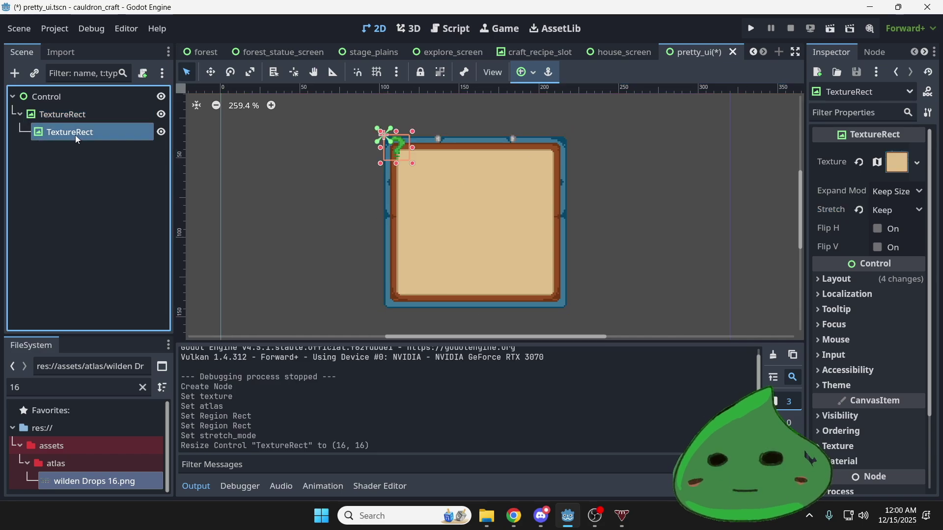
{"action": "left_click", "coordinate": [75, 114]}
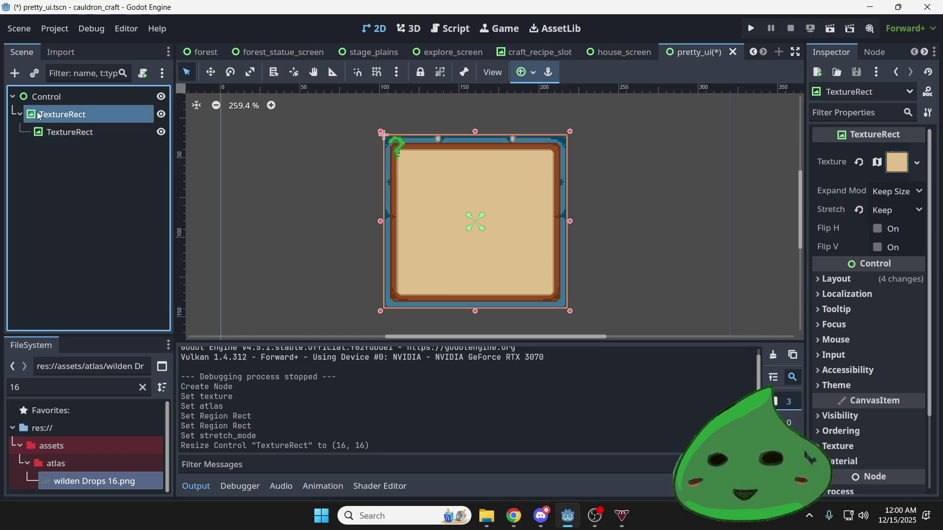
{"action": "left_click", "coordinate": [108, 137]}
{"action": "left_click", "coordinate": [88, 116]}
{"action": "left_click", "coordinate": [94, 98]}
Compare the frame and root Control bounds and preview the anchor presets without choosing one
{"action": "scroll", "coordinate": [275, 168], "scroll_direction": "down", "scroll_amount": 2}
{"action": "scroll", "coordinate": [353, 170], "scroll_direction": "down", "scroll_amount": 2}
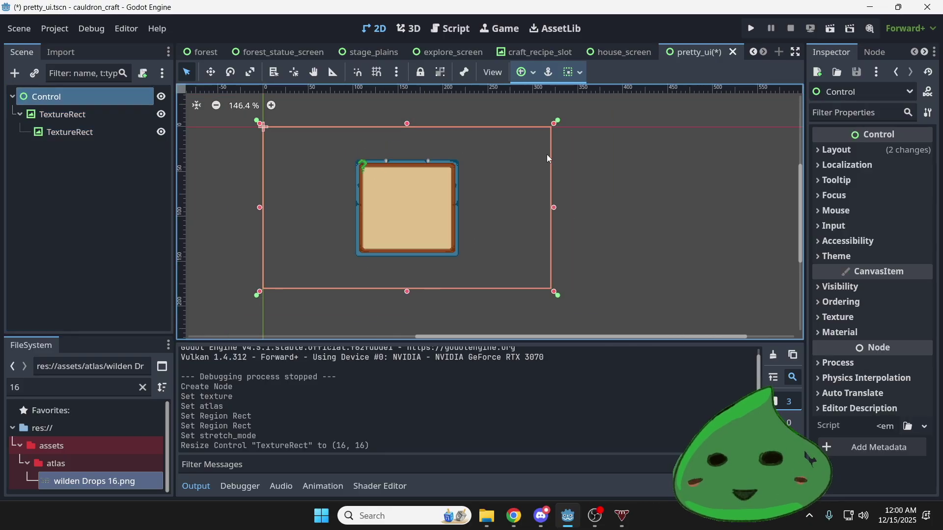
{"action": "left_click", "coordinate": [73, 115]}
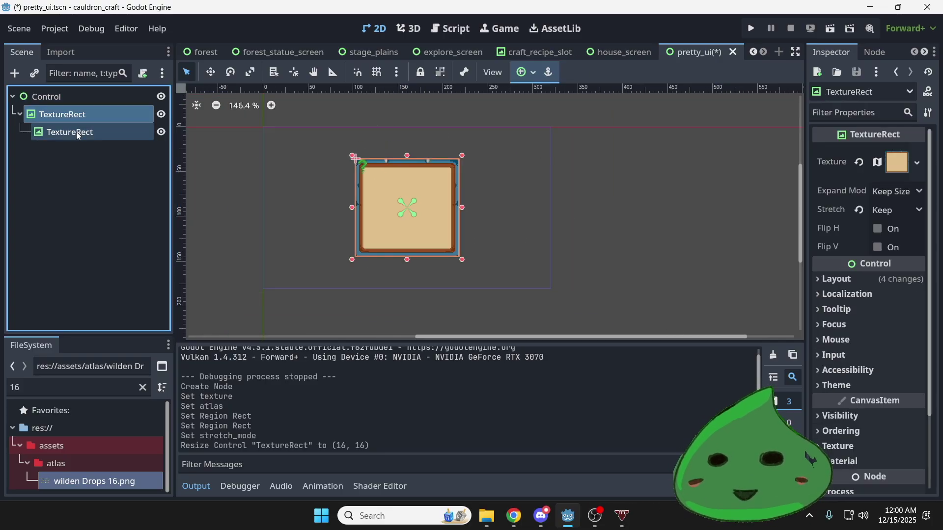
{"action": "left_click", "coordinate": [78, 134]}
{"action": "left_click", "coordinate": [70, 100]}
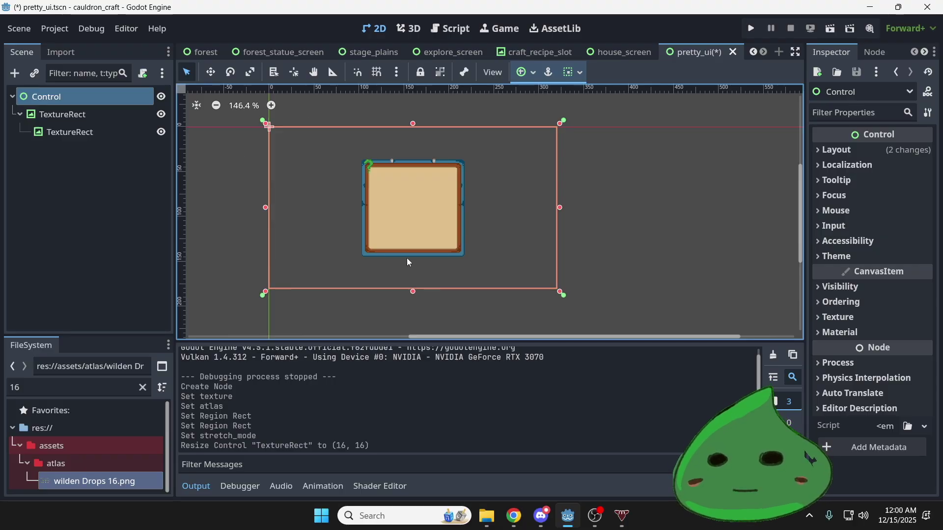
{"action": "left_click", "coordinate": [81, 118]}
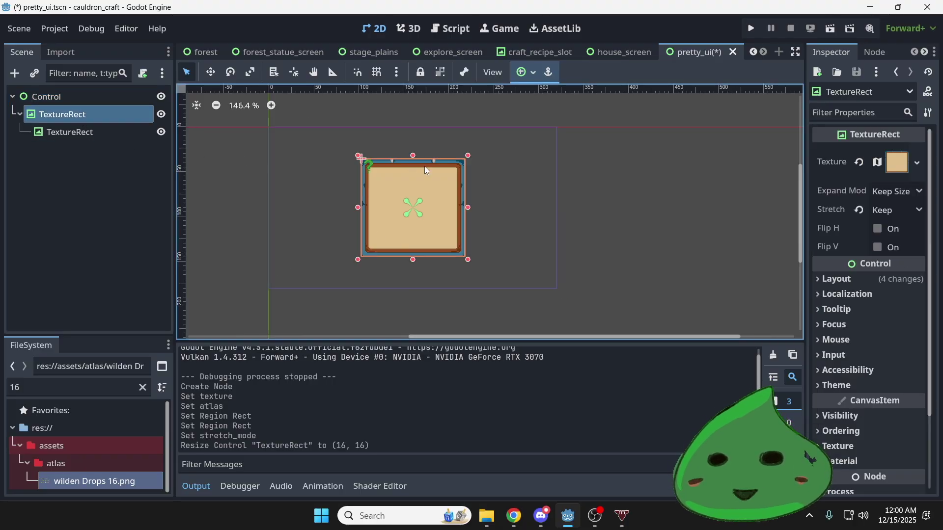
{"action": "scroll", "coordinate": [420, 155], "scroll_direction": "up", "scroll_amount": 1}
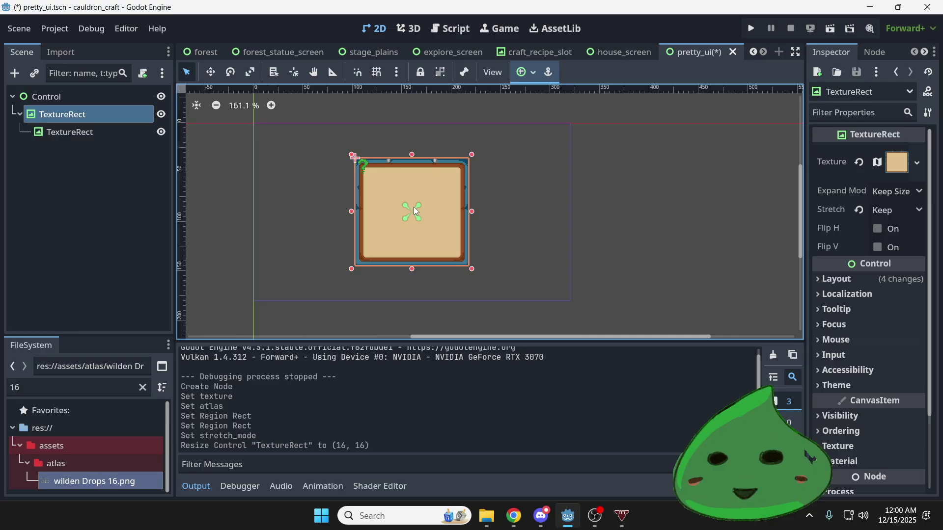
{"action": "left_click", "coordinate": [516, 75]}
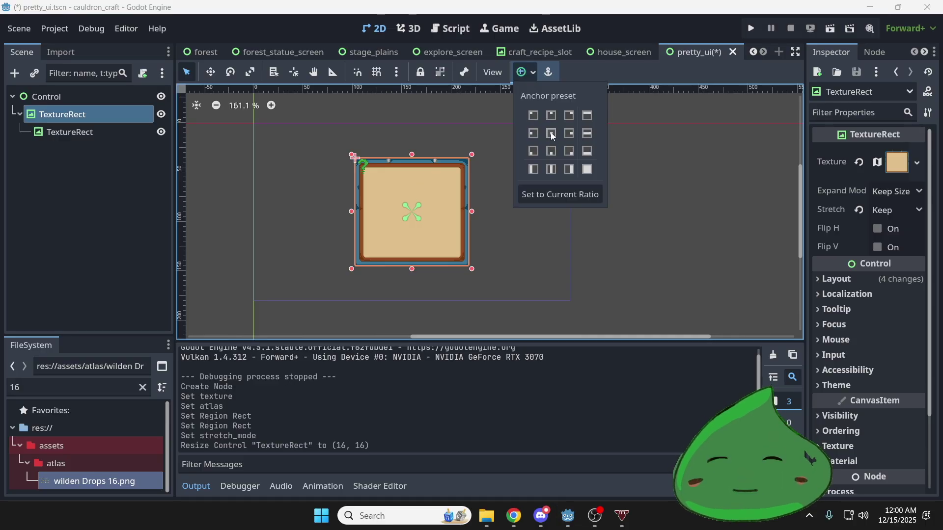
{"action": "left_click", "coordinate": [87, 117]}
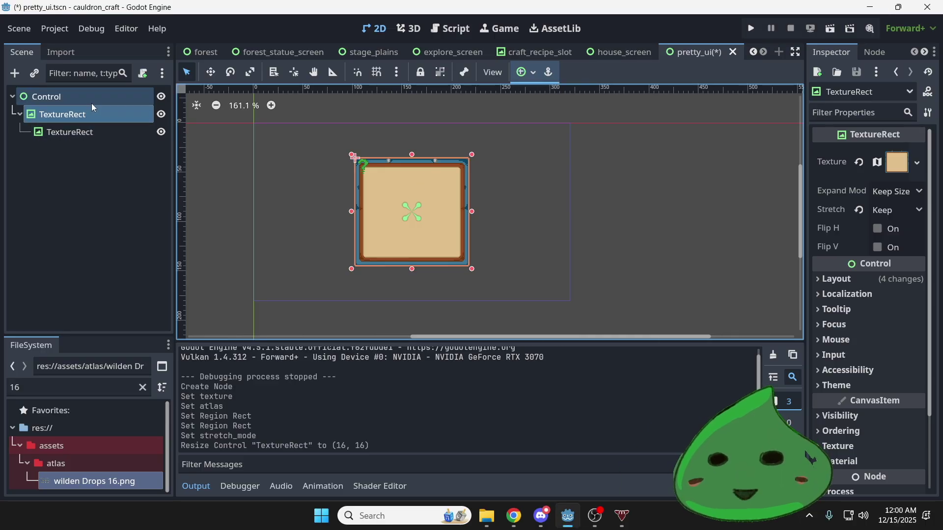
Switch between the root Control, the chest frame and the question-mark icon, ending with the icon selected
{"action": "left_click", "coordinate": [83, 97]}
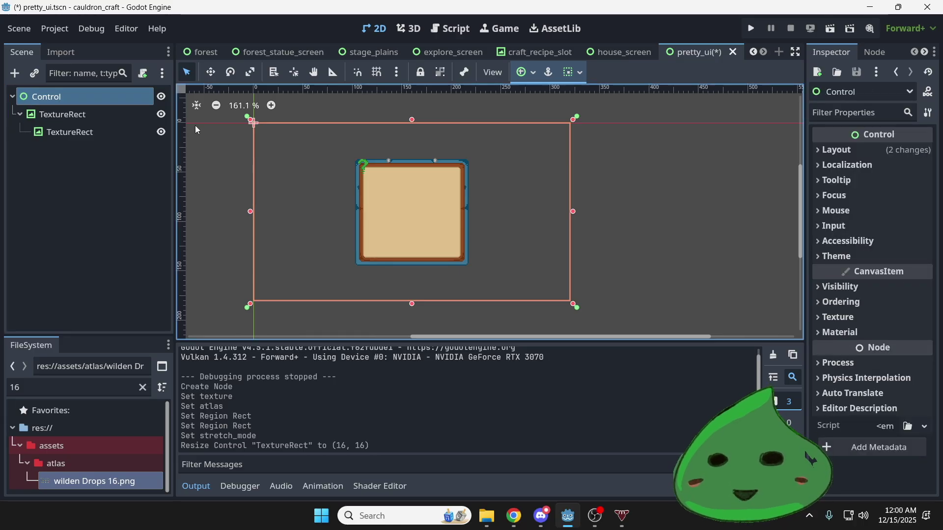
{"action": "left_click", "coordinate": [69, 118]}
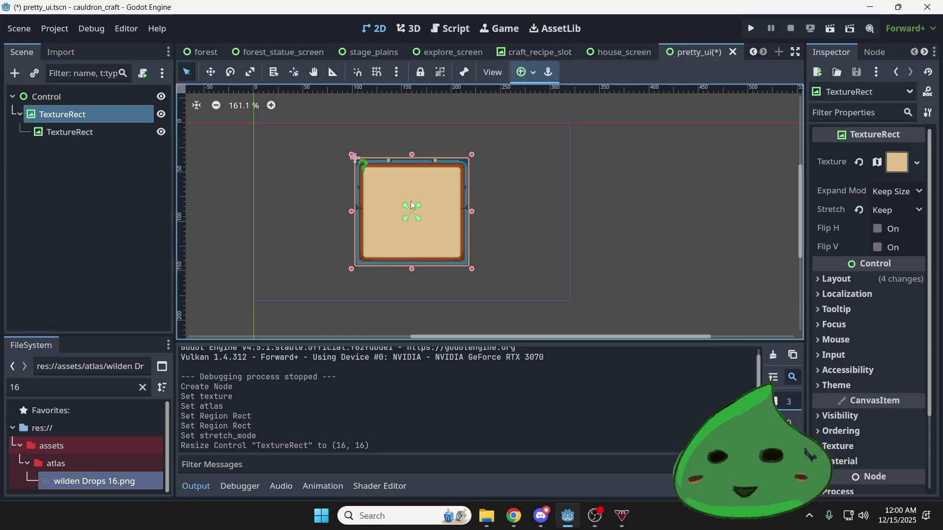
{"action": "left_click", "coordinate": [114, 133]}
{"action": "scroll", "coordinate": [278, 131], "scroll_direction": "up", "scroll_amount": 1}
{"action": "scroll", "coordinate": [278, 130], "scroll_direction": "up", "scroll_amount": 1}
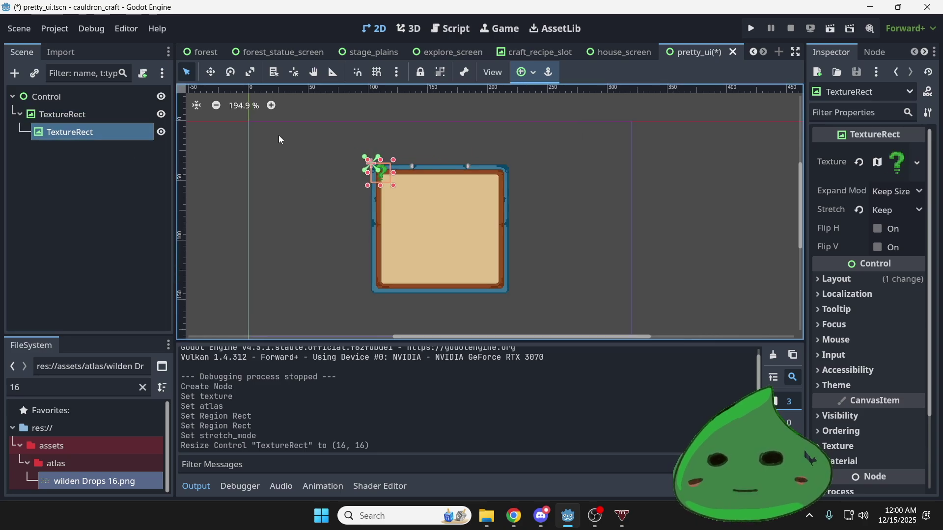
{"action": "left_click", "coordinate": [95, 116]}
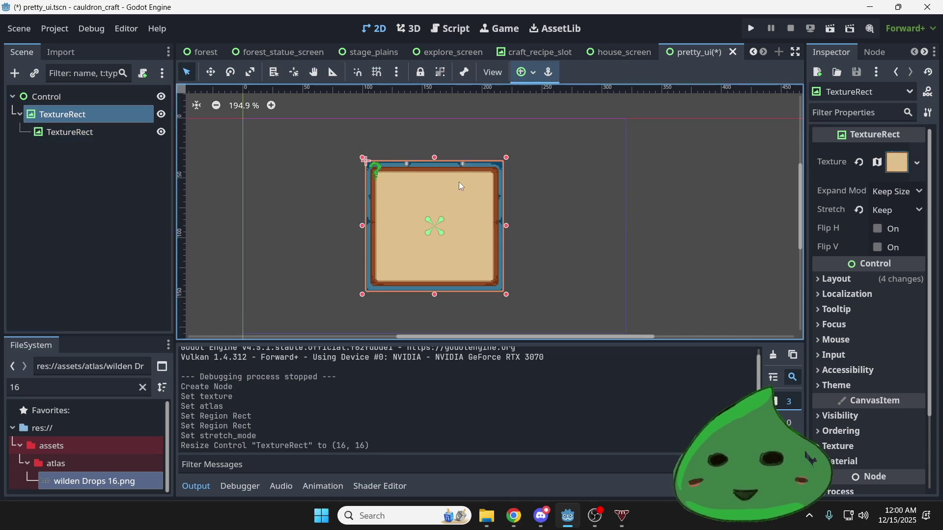
{"action": "left_click", "coordinate": [86, 138]}
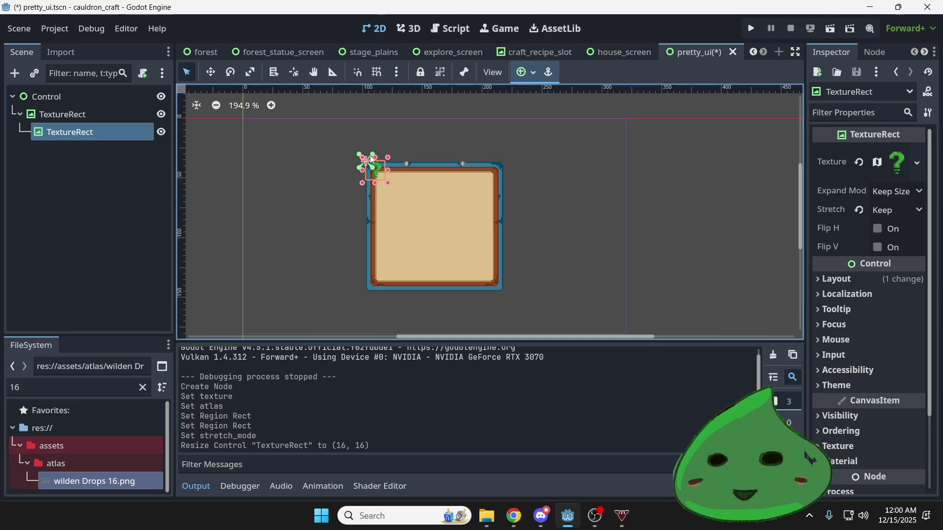
{"action": "scroll", "coordinate": [371, 160], "scroll_direction": "up", "scroll_amount": 4}
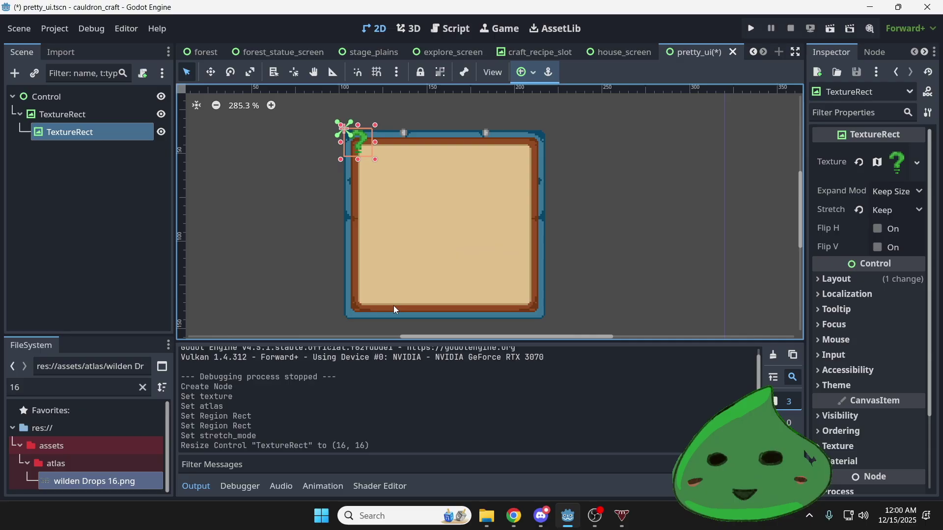
{"action": "left_click", "coordinate": [85, 113]}
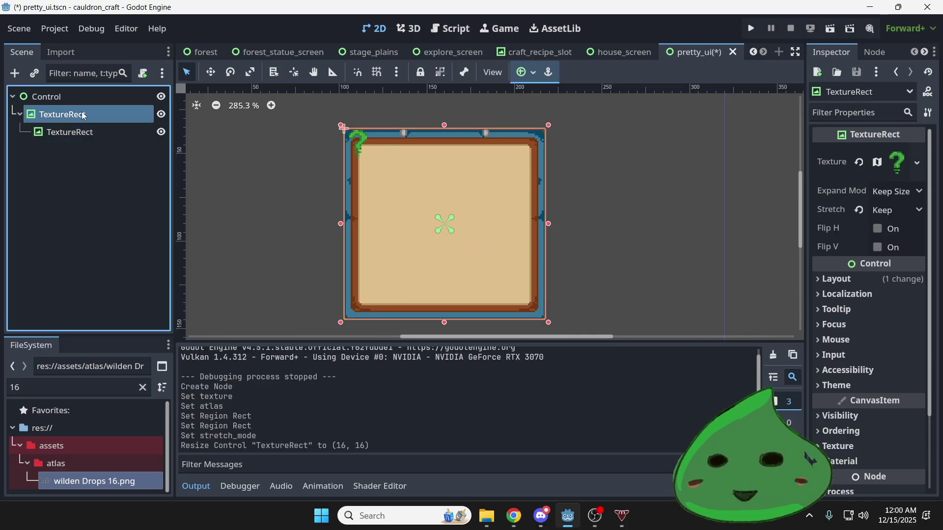
{"action": "left_click", "coordinate": [117, 133]}
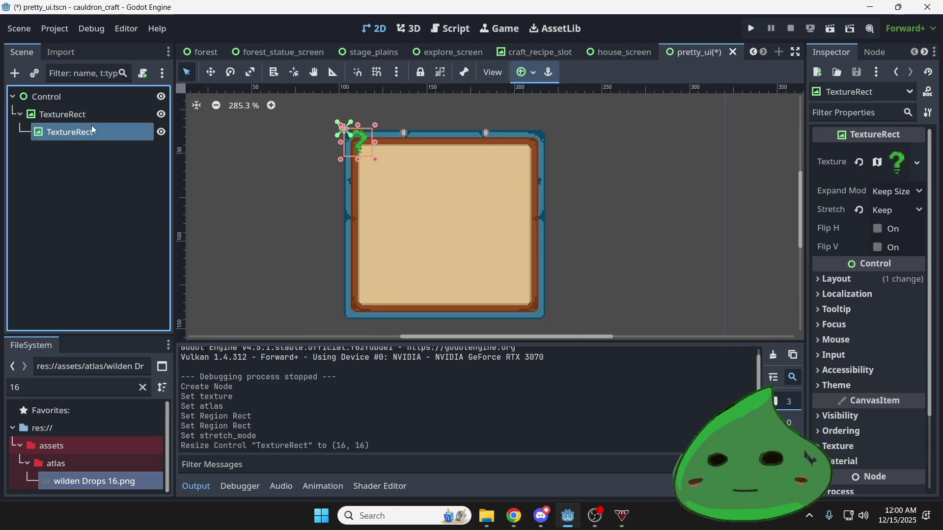
{"action": "scroll", "coordinate": [477, 145], "scroll_direction": "down", "scroll_amount": 2}
Try bottom-right, bottom-centre, centre-left, centre and centre-right anchors, settling on Top Right
{"action": "left_click", "coordinate": [525, 72]}
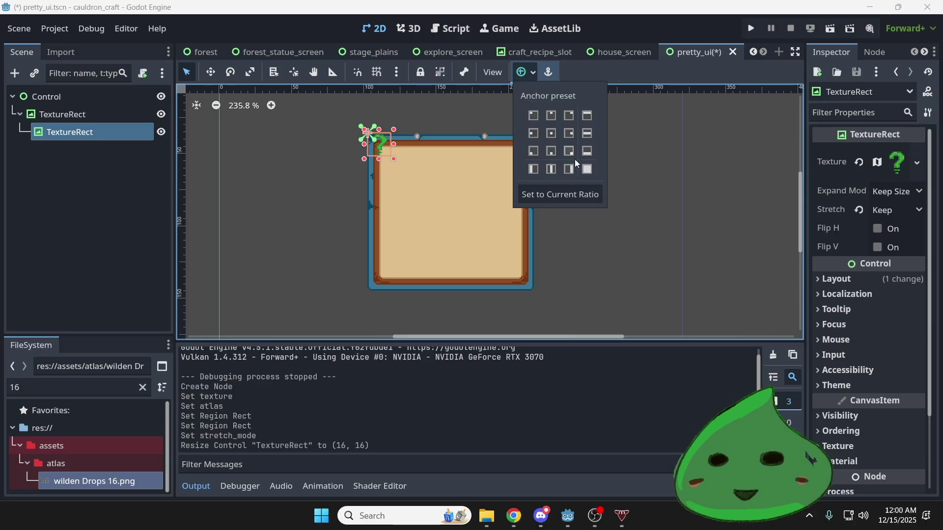
{"action": "left_click", "coordinate": [568, 151]}
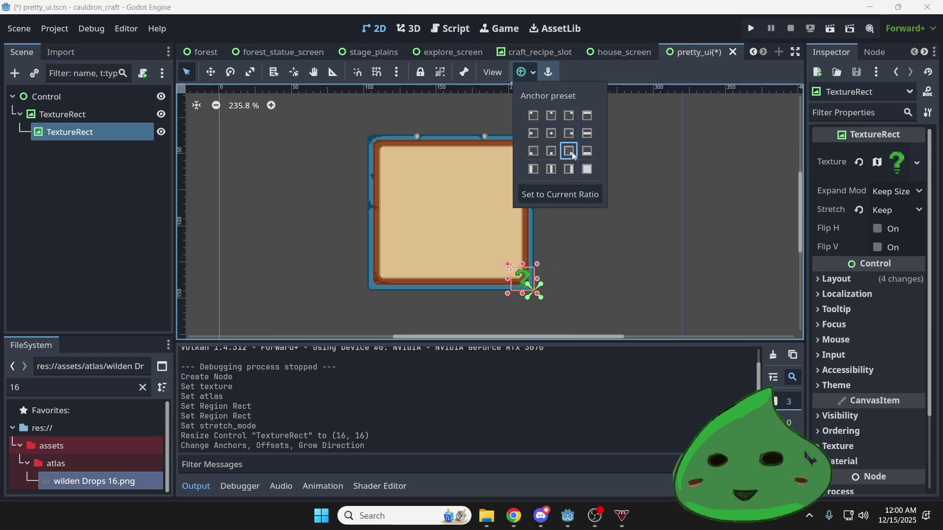
{"action": "left_click", "coordinate": [552, 152]}
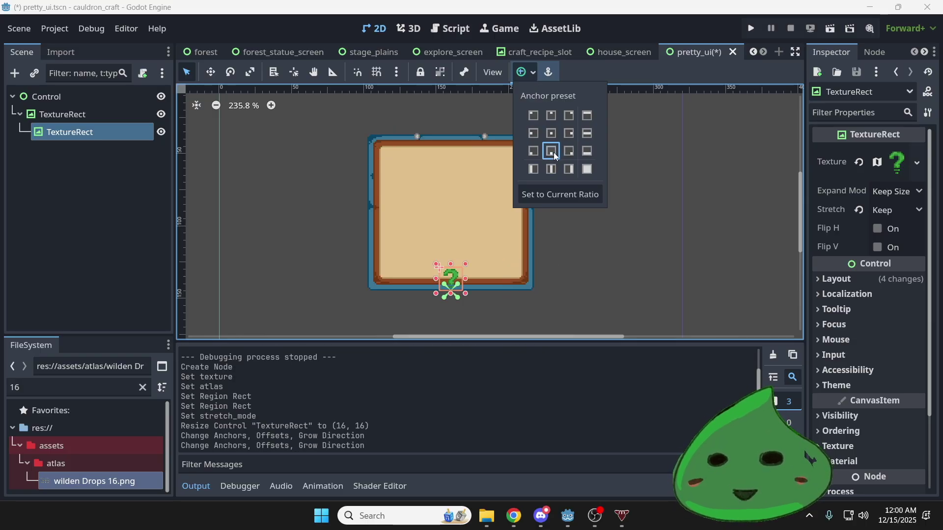
{"action": "left_click", "coordinate": [534, 133]}
{"action": "left_click", "coordinate": [551, 133]}
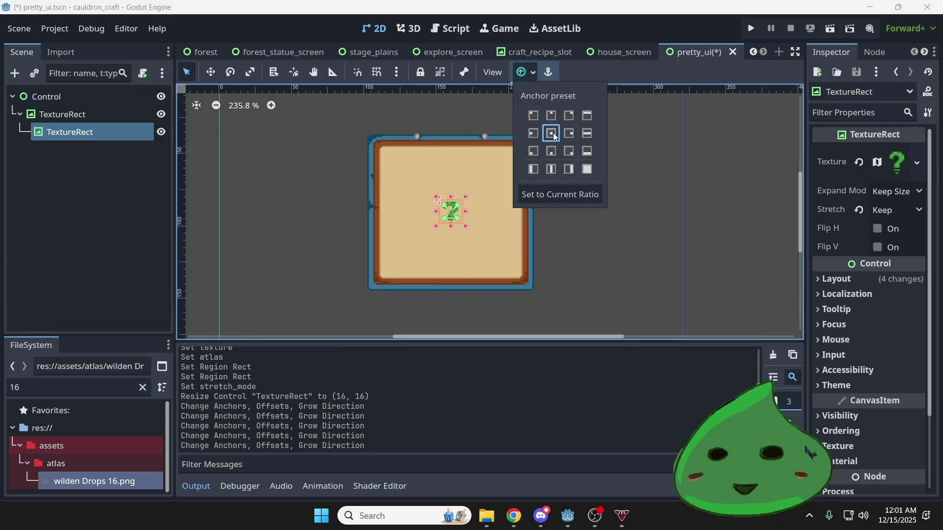
{"action": "left_click", "coordinate": [568, 133]}
{"action": "left_click", "coordinate": [567, 117]}
{"action": "scroll", "coordinate": [432, 223], "scroll_direction": "down", "scroll_amount": 2}
{"action": "scroll", "coordinate": [676, 195], "scroll_direction": "up", "scroll_amount": 1, "text": "ctrl"}
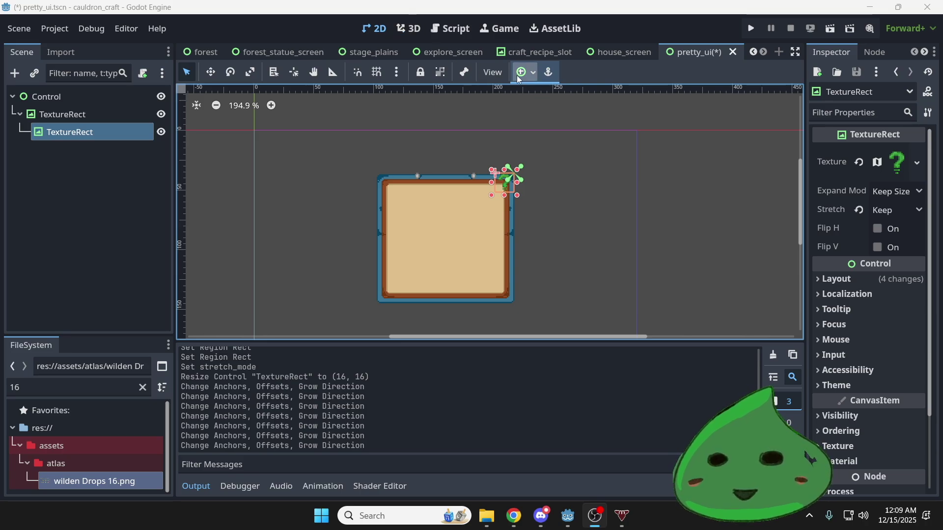
{"action": "scroll", "coordinate": [529, 160], "scroll_direction": "up", "scroll_amount": 4}
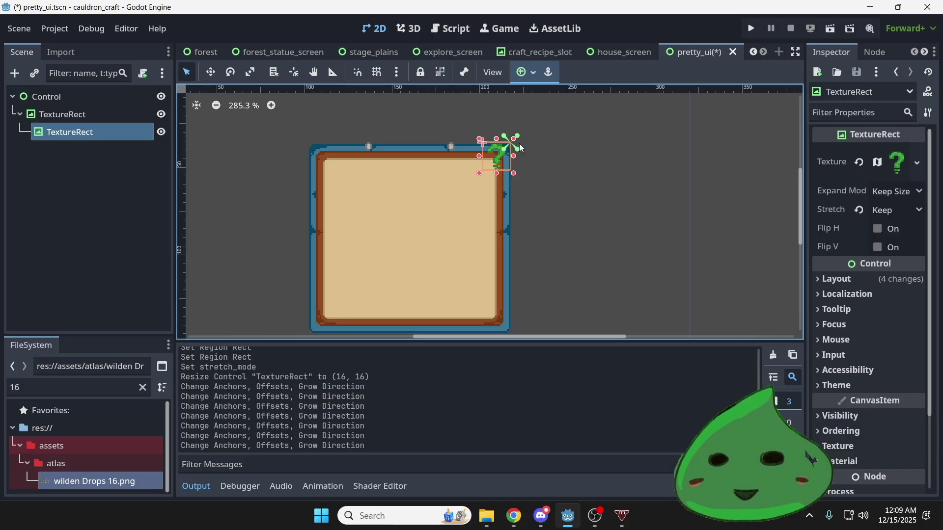
Anchor the icon with the Center Right preset, then nudge it left to x 85
{"action": "left_click", "coordinate": [531, 74]}
{"action": "left_click", "coordinate": [570, 133]}
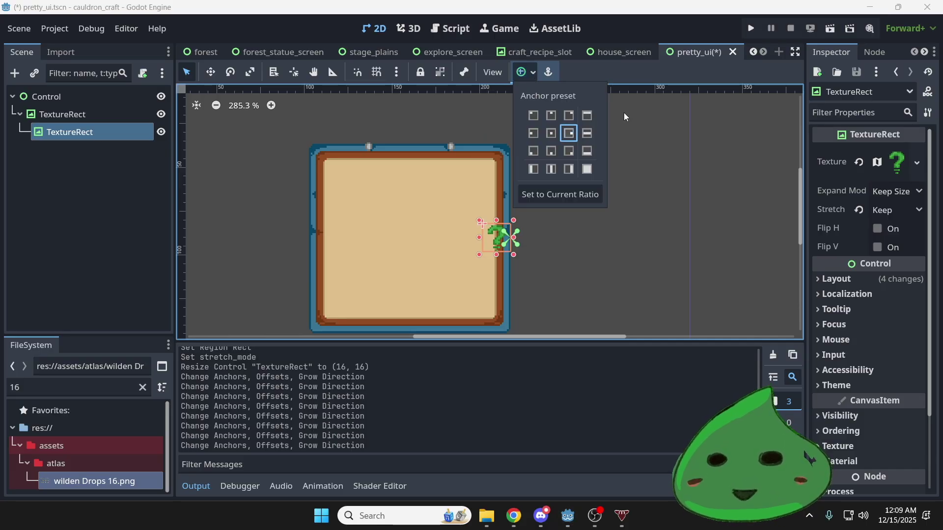
{"action": "left_click", "coordinate": [559, 210]}
{"action": "scroll", "coordinate": [497, 187], "scroll_direction": "left", "scroll_amount": 2}
{"action": "scroll", "coordinate": [497, 186], "scroll_direction": "down", "scroll_amount": 1}
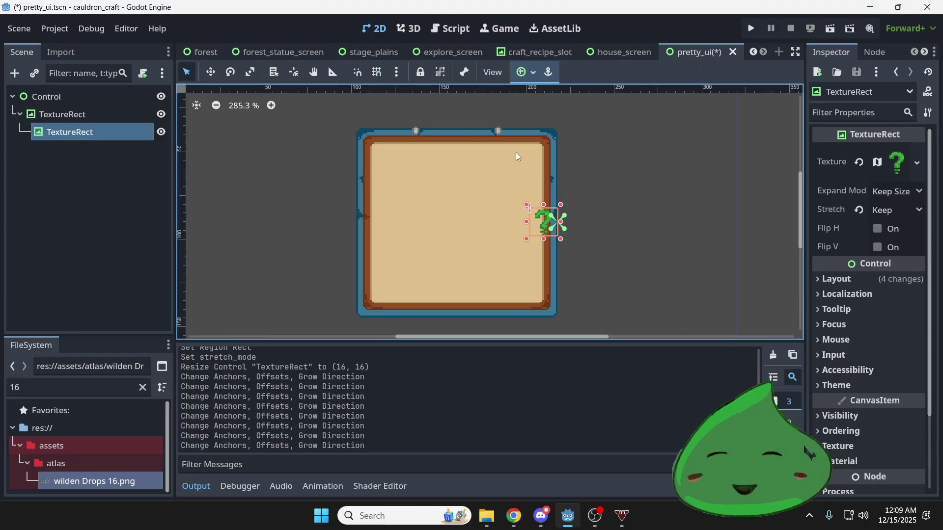
{"action": "key", "text": "Left"}
{"action": "key", "text": "Left"}
{"action": "key", "text": "Left"}
{"action": "key", "text": "Left"}
{"action": "key", "text": "Left"}
{"action": "key", "text": "Left"}
{"action": "key", "text": "Left"}
{"action": "key", "text": "Left"}
{"action": "key", "text": "Left"}
{"action": "key", "text": "Left"}
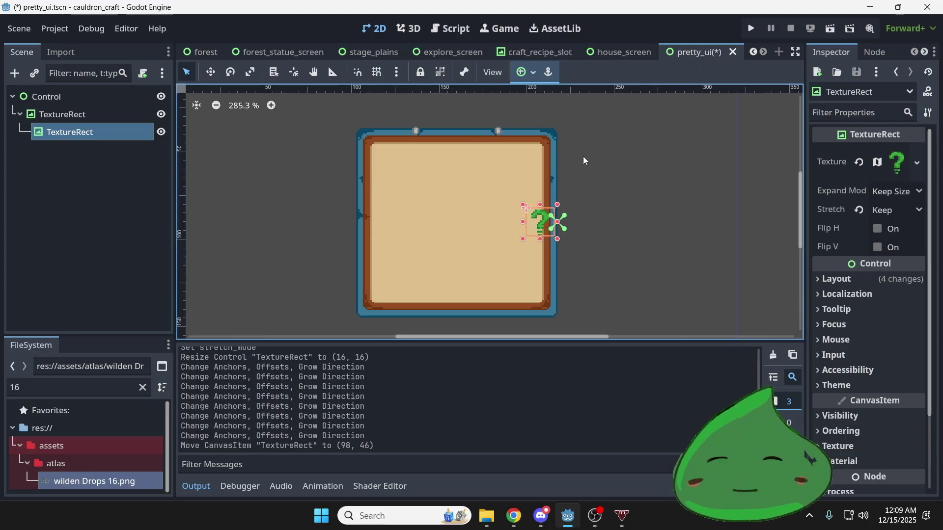
{"action": "key", "text": "Left"}
{"action": "key", "text": "Left"}
{"action": "key", "text": "Left"}
{"action": "key", "text": "Left"}
{"action": "key", "text": "Left"}
{"action": "key", "text": "Left"}
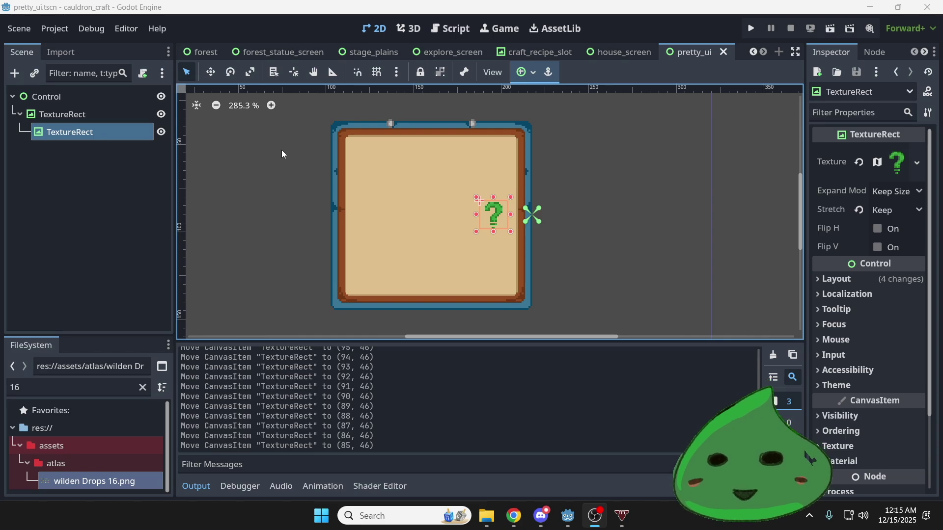
Delete the question-mark icon TextureRect from the scene
{"action": "left_click", "coordinate": [96, 133]}
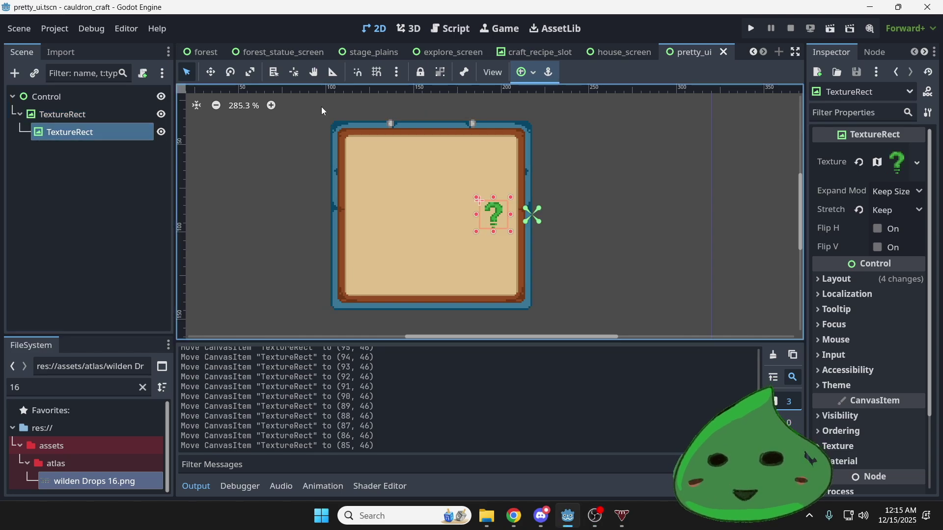
{"action": "key", "text": "Delete"}
{"action": "key", "text": "Return"}
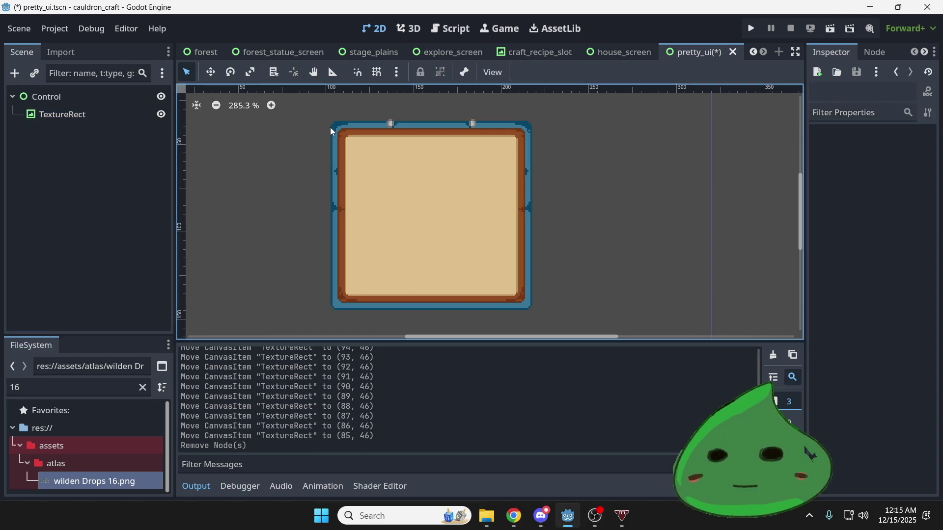
Add a VBoxContainer as a child of the chest-frame TextureRect via a 'vbox' search
{"action": "left_click", "coordinate": [75, 114]}
{"action": "left_click", "coordinate": [404, 158]}
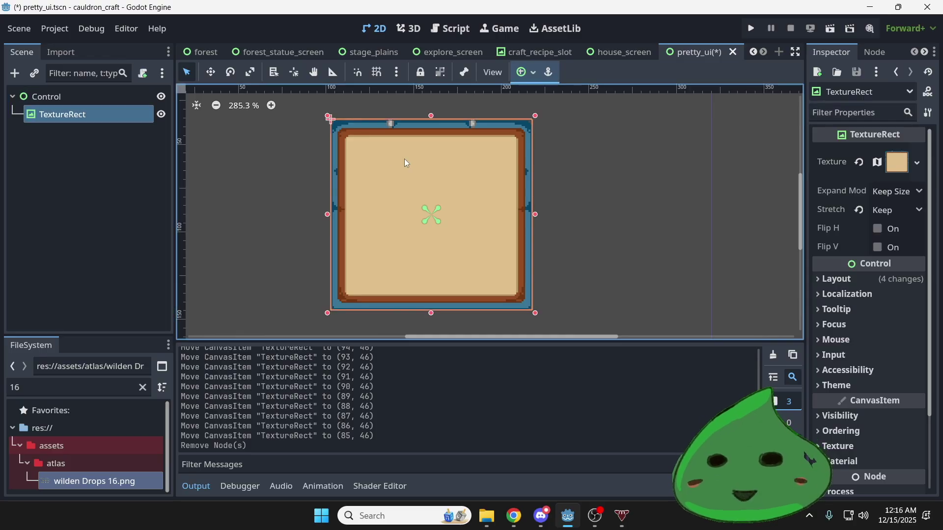
{"action": "key", "text": "ctrl+a"}
{"action": "type", "text": "vbox"}
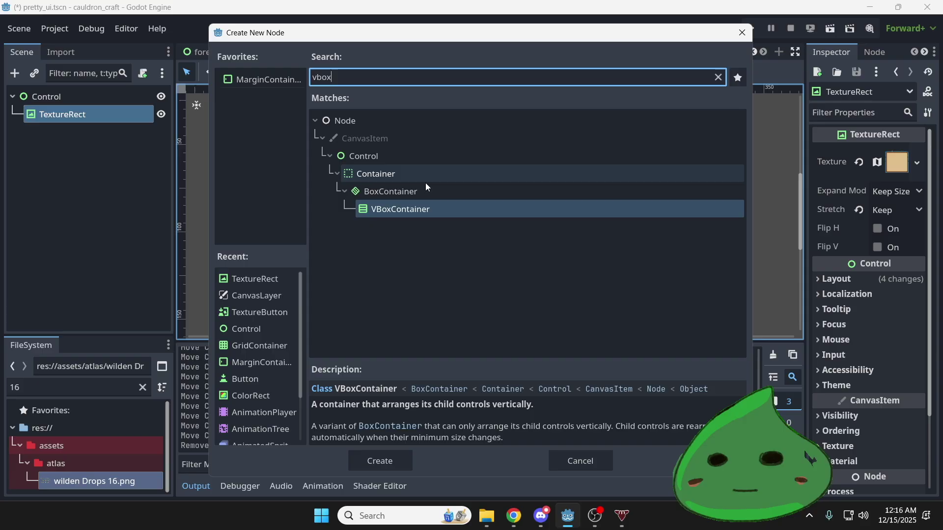
{"action": "left_click", "coordinate": [390, 458]}
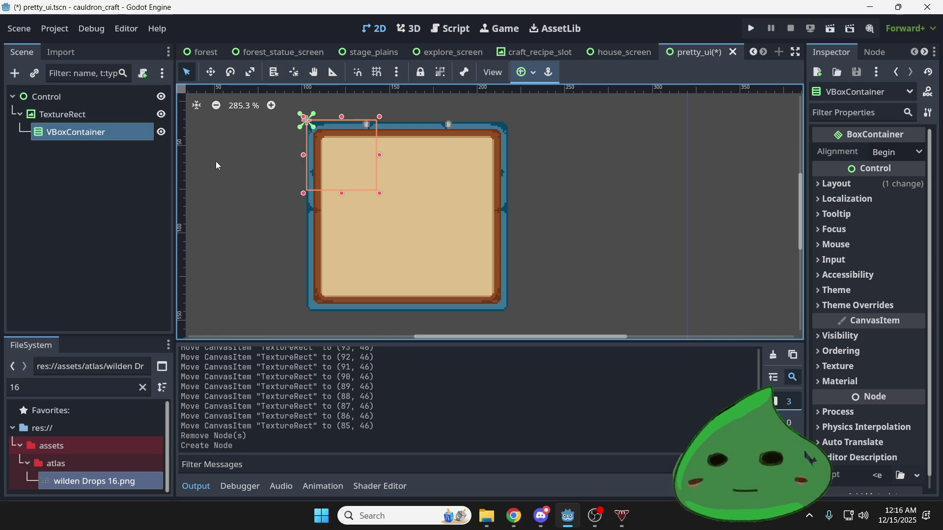
{"action": "scroll", "coordinate": [373, 128], "scroll_direction": "up", "scroll_amount": 3}
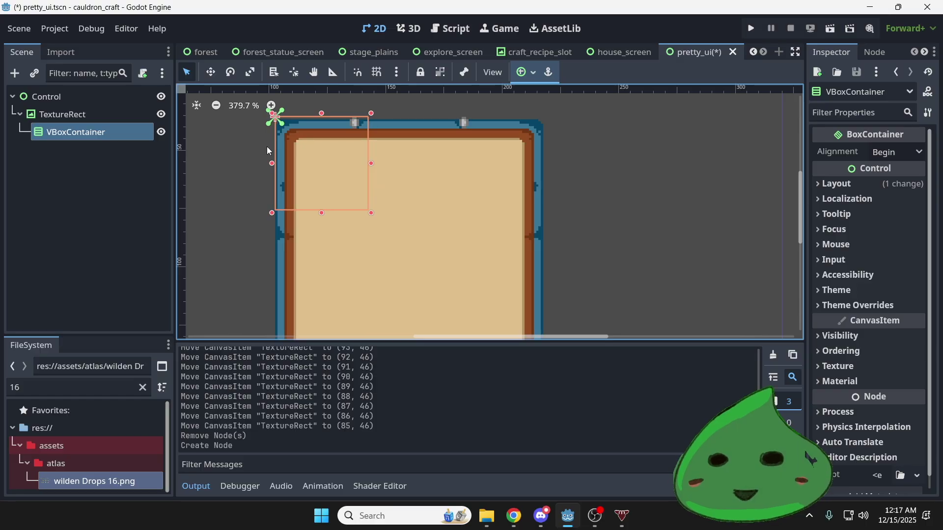
{"action": "scroll", "coordinate": [379, 205], "scroll_direction": "down", "scroll_amount": 3}
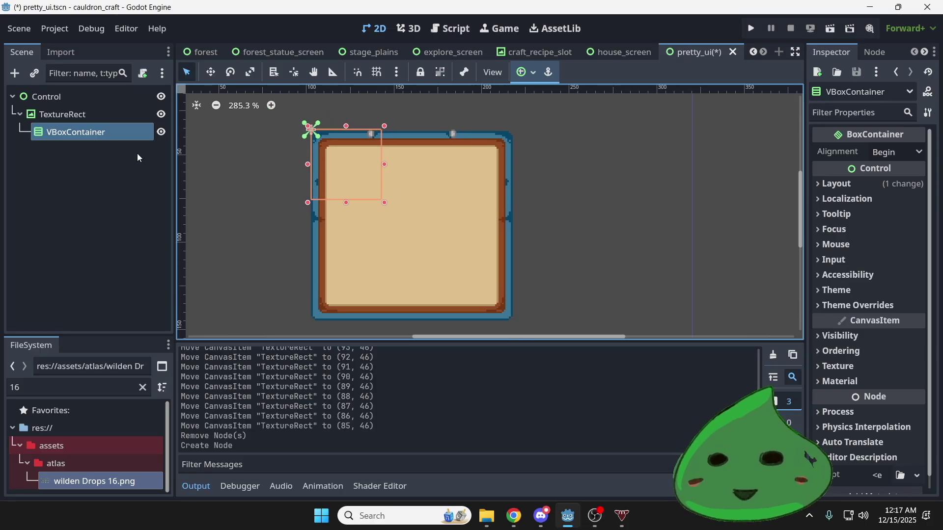
{"action": "left_click", "coordinate": [66, 113]}
{"action": "left_click", "coordinate": [76, 132]}
Add a Button under the VBoxContainer with its text set to 'test'
{"action": "key", "text": "ctrl+a"}
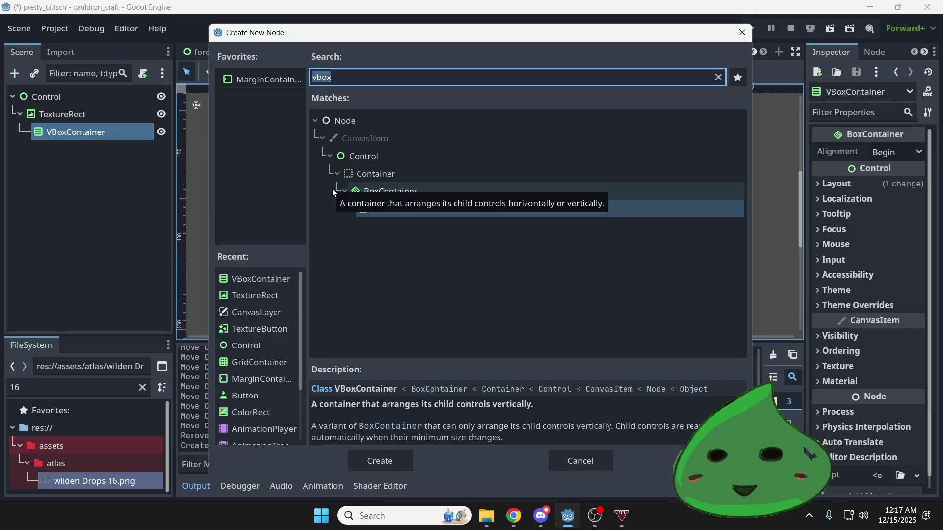
{"action": "type", "text": "button"}
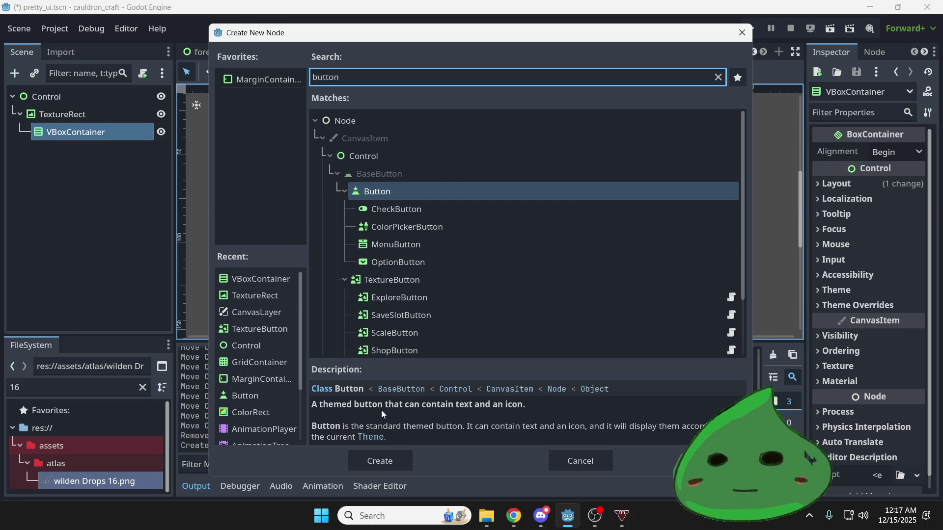
{"action": "left_click", "coordinate": [379, 460]}
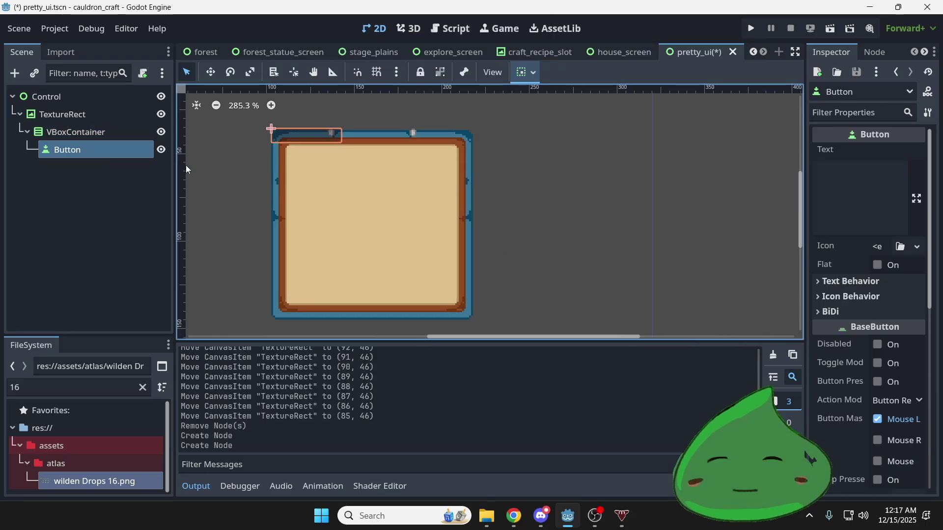
{"action": "left_click", "coordinate": [852, 187]}
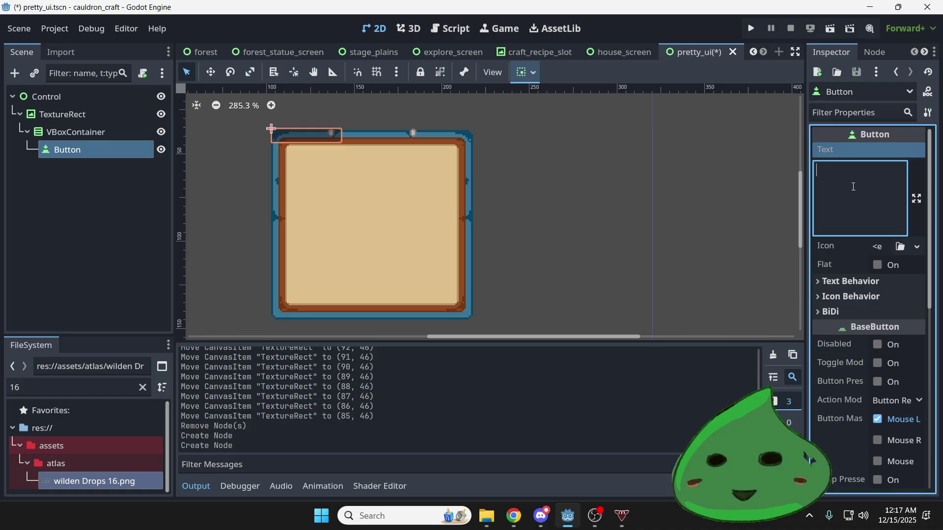
{"action": "type", "text": "test"}
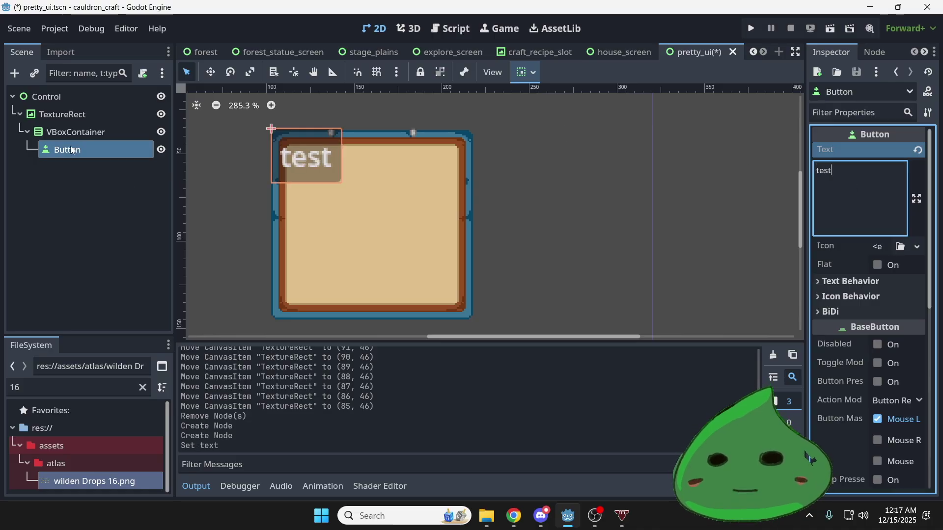
{"action": "left_click", "coordinate": [72, 132]}
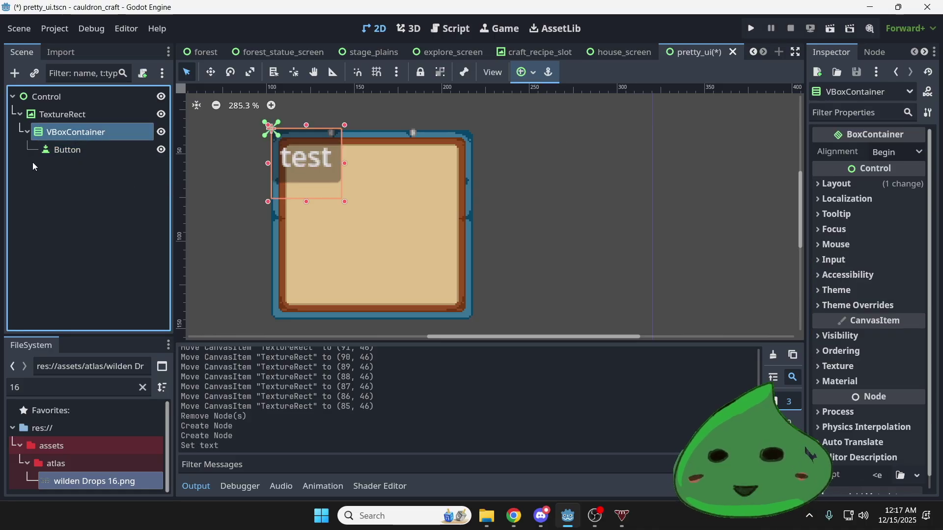
{"action": "left_click", "coordinate": [86, 149]}
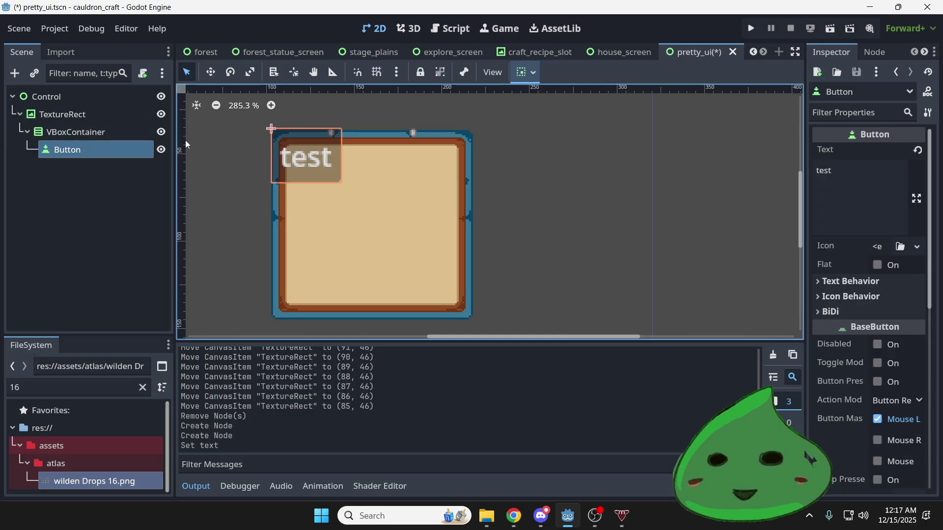
Duplicate the button twice with Ctrl+D to create Button2 and Button3
{"action": "key", "text": "ctrl+d"}
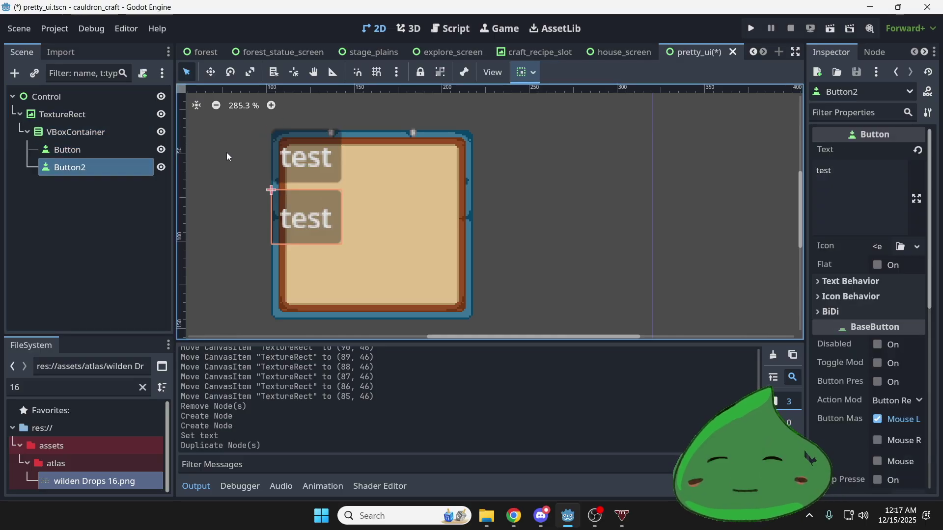
{"action": "key", "text": "ctrl+d"}
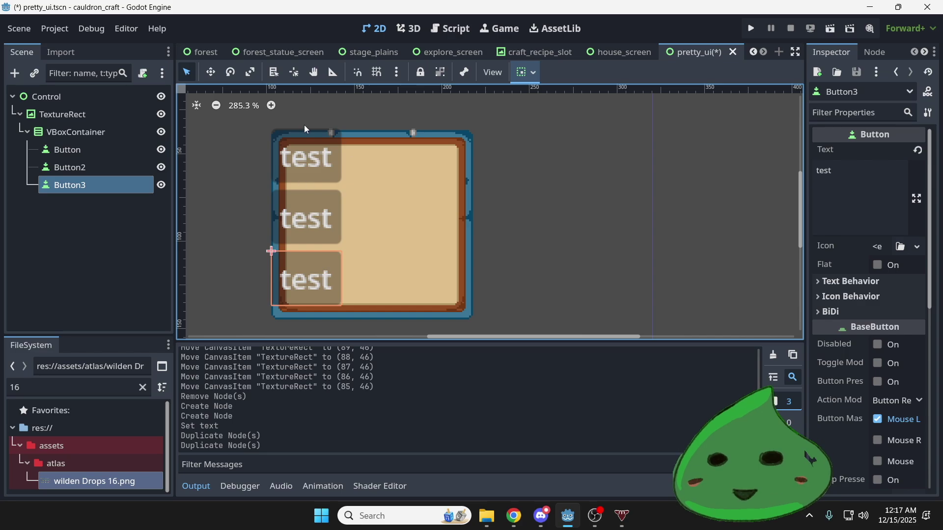
{"action": "left_click", "coordinate": [78, 131]}
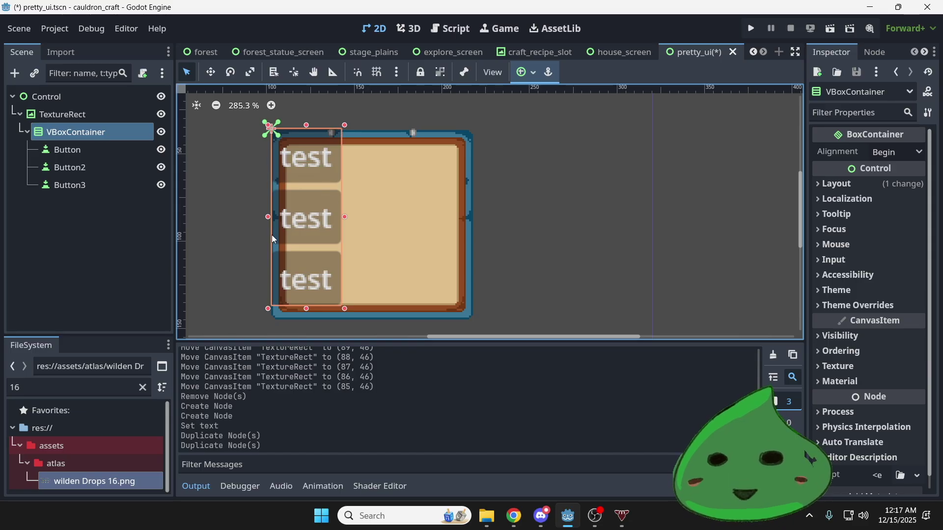
{"action": "left_click", "coordinate": [105, 154]}
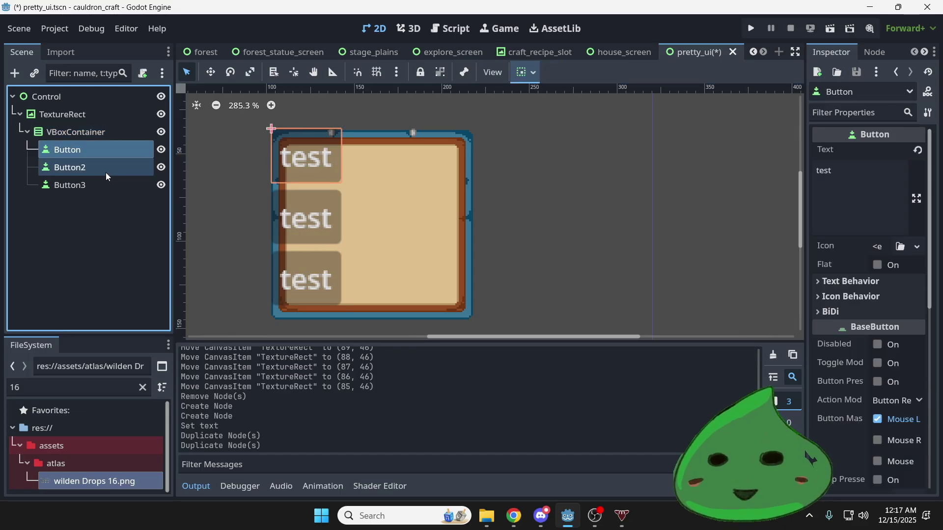
{"action": "left_click", "coordinate": [106, 172]}
{"action": "left_click", "coordinate": [104, 194]}
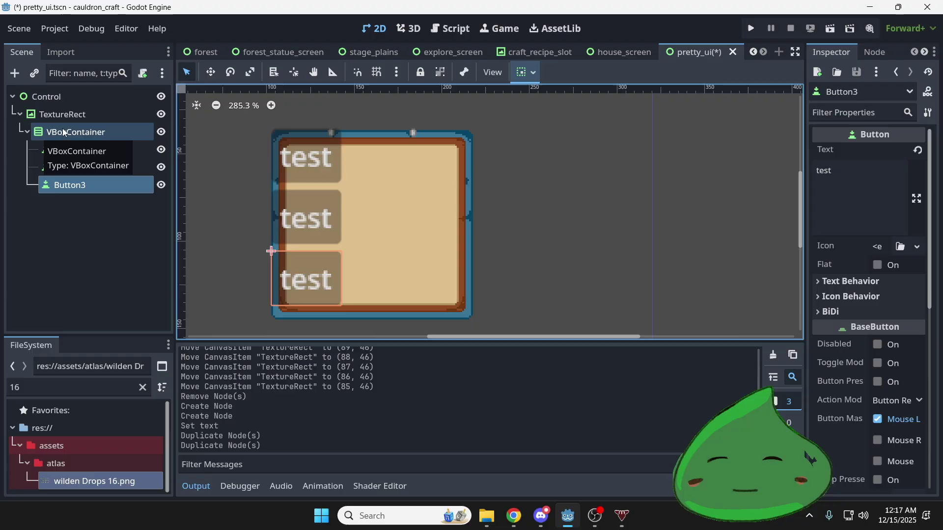
{"action": "left_click", "coordinate": [89, 138]}
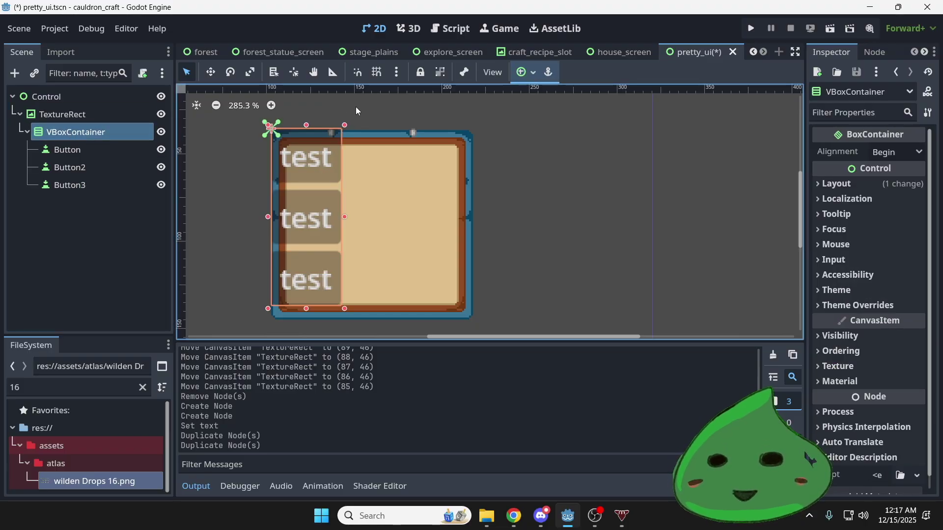
{"action": "left_click", "coordinate": [524, 73]}
{"action": "left_click", "coordinate": [550, 134]}
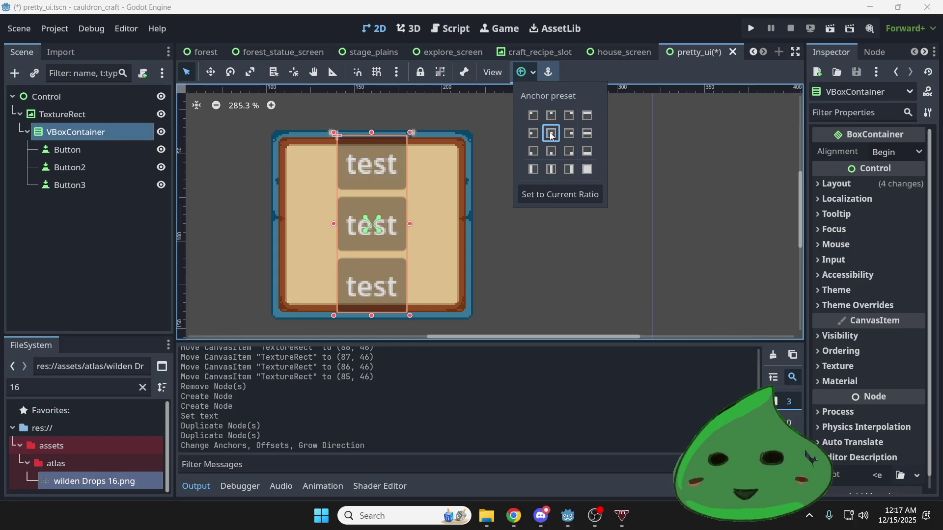
{"action": "left_click", "coordinate": [568, 133]}
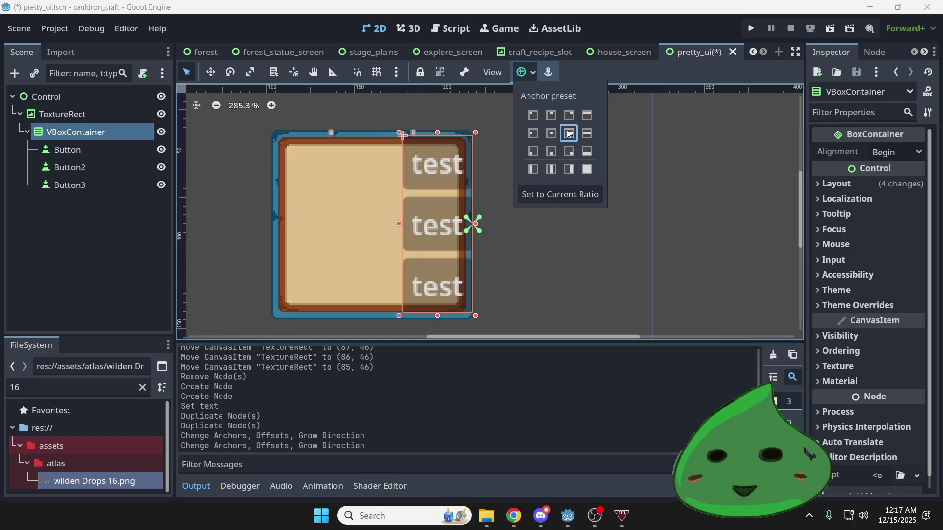
{"action": "left_click", "coordinate": [420, 99]}
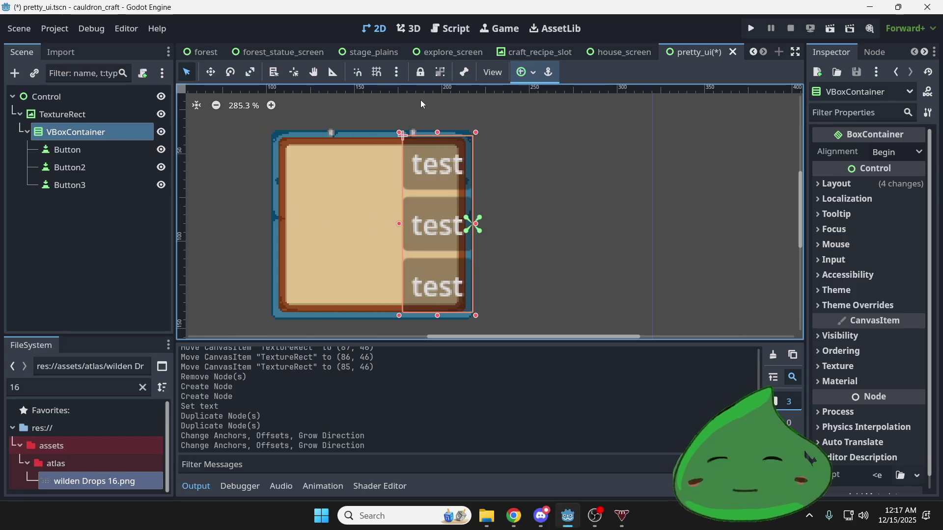
{"action": "key", "text": "Left"}
{"action": "key", "text": "Left"}
{"action": "key", "text": "Left"}
{"action": "key", "text": "Left"}
{"action": "key", "text": "Left"}
{"action": "key", "text": "Left"}
{"action": "key", "text": "Left"}
{"action": "key", "text": "Left"}
{"action": "key", "text": "Left"}
{"action": "key", "text": "Left"}
{"action": "key", "text": "Left"}
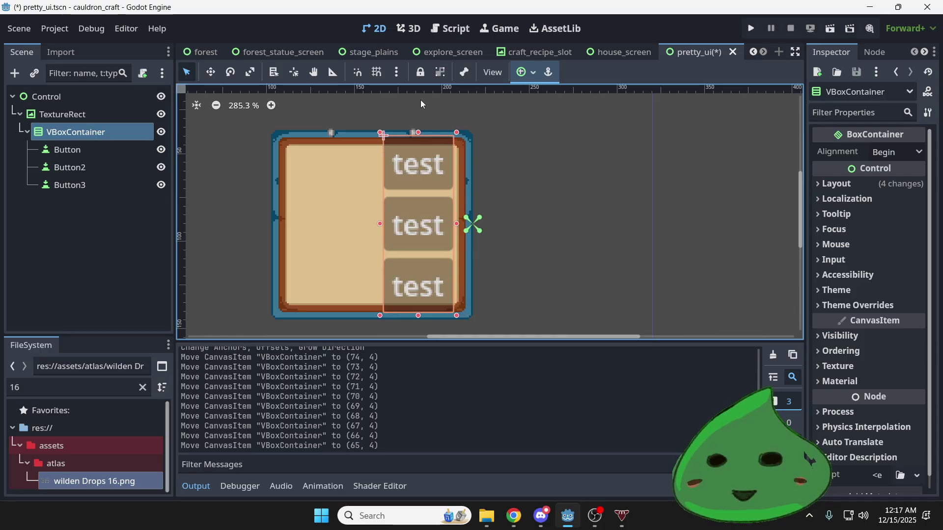
{"action": "key", "text": "Left"}
{"action": "key", "text": "Left"}
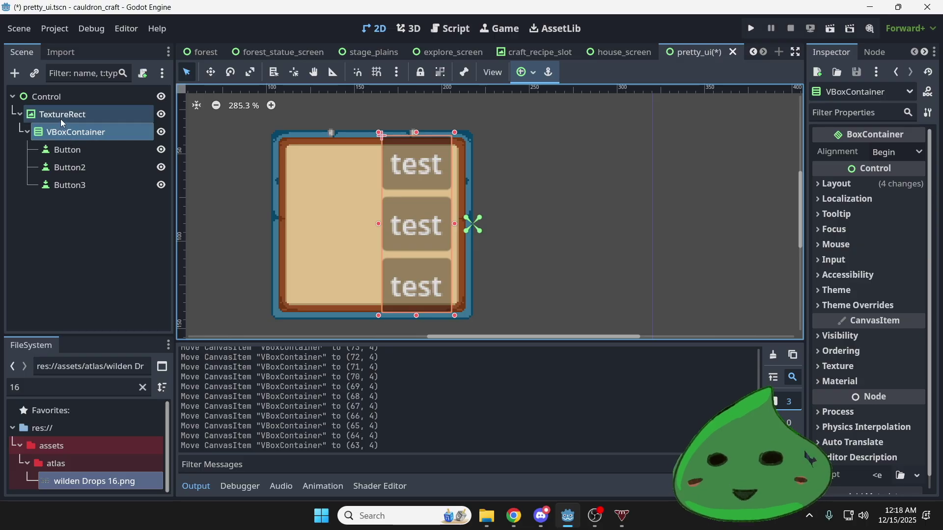
{"action": "left_click", "coordinate": [63, 102]}
{"action": "left_click", "coordinate": [73, 114]}
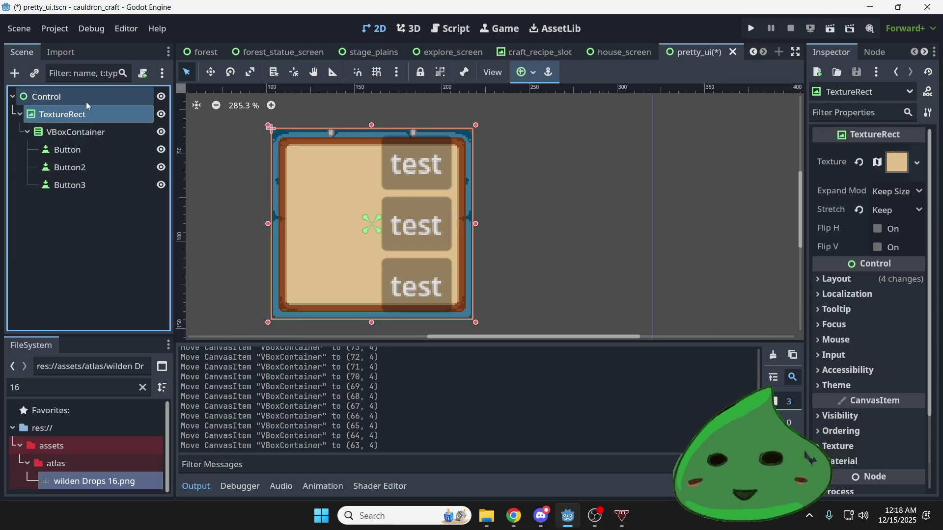
{"action": "left_click", "coordinate": [86, 102]}
{"action": "left_click", "coordinate": [93, 115]}
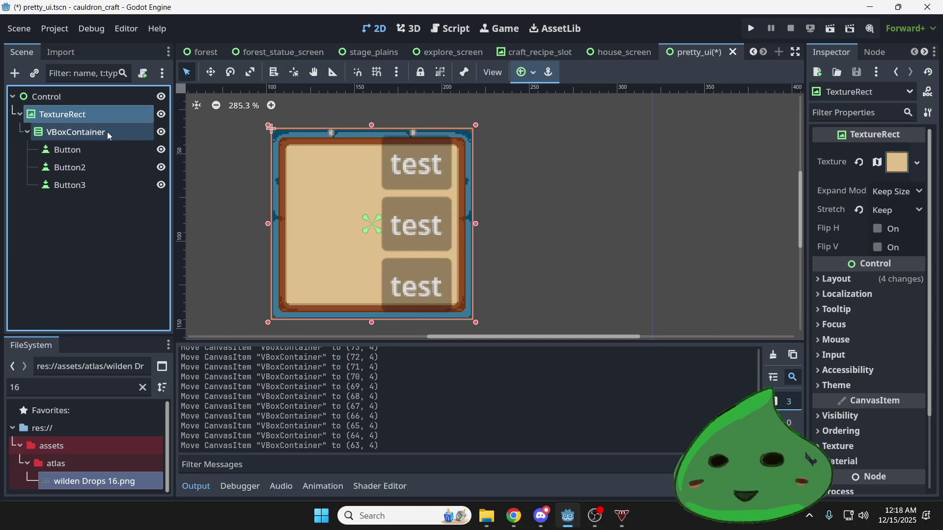
{"action": "left_click", "coordinate": [107, 132]}
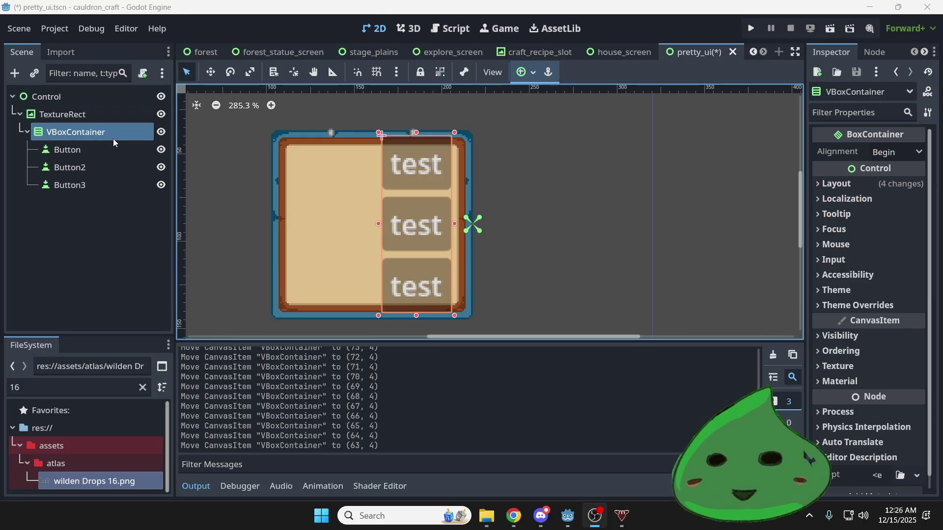
Expand the VBoxContainer's Theme Overrides > Constants and widen the Inspector to read the labels
{"action": "left_click", "coordinate": [99, 133]}
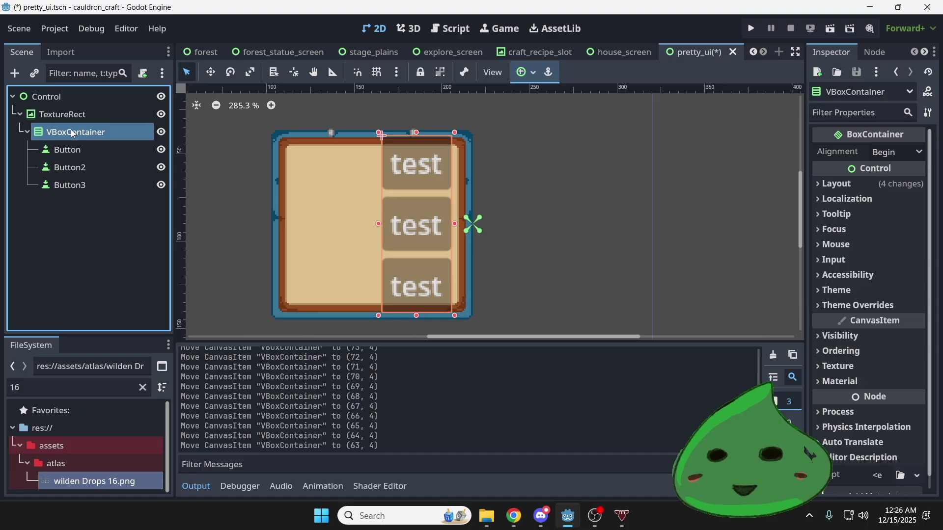
{"action": "left_click", "coordinate": [855, 305]}
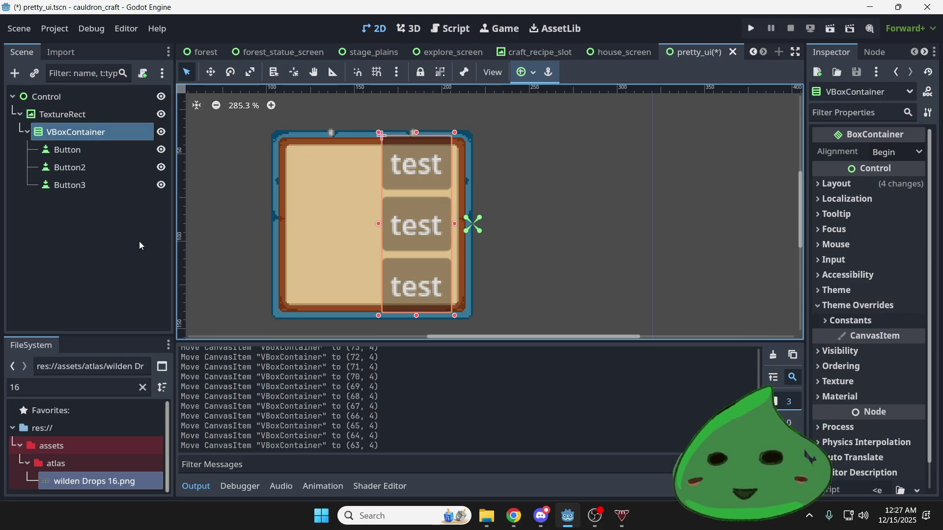
{"action": "left_click", "coordinate": [870, 320]}
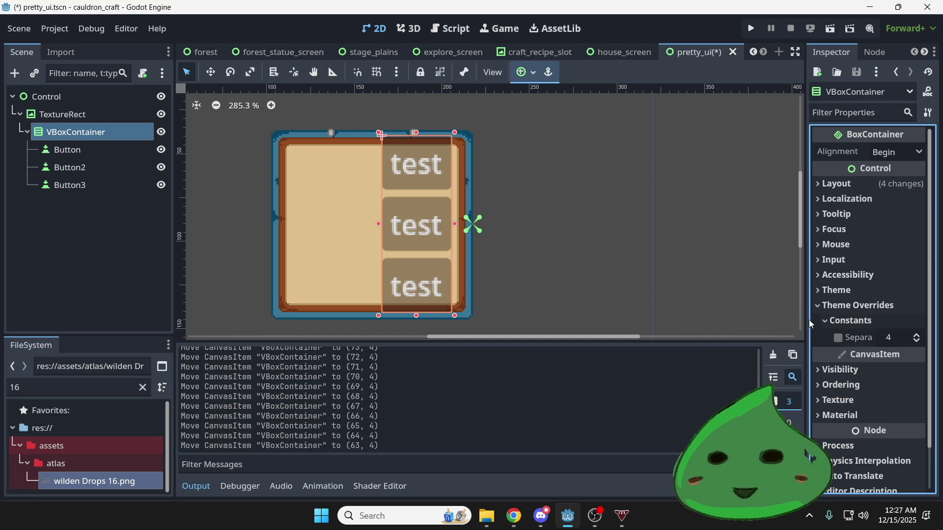
{"action": "left_click_drag", "start_coordinate": [805, 317], "coordinate": [731, 319]}
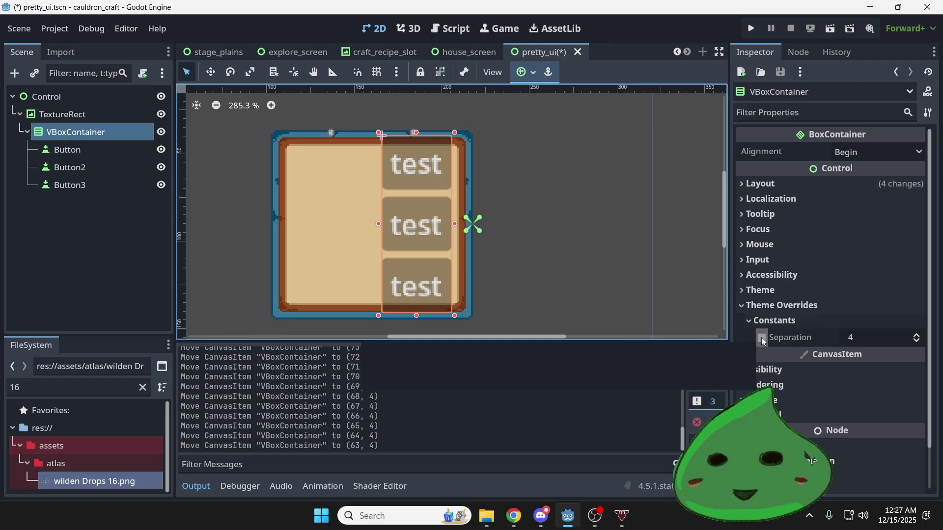
Test Separation values 0 and -4, then uncheck the override to keep the default 4
{"action": "left_click", "coordinate": [917, 343]}
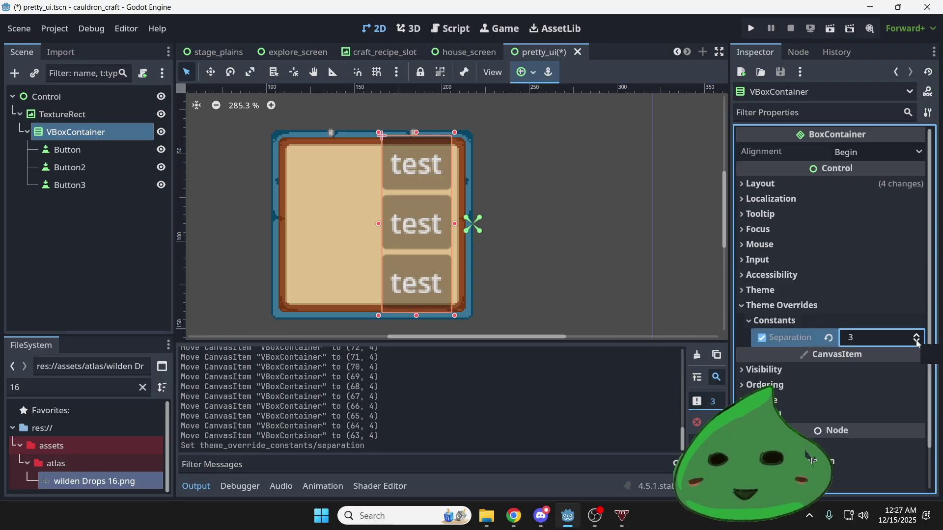
{"action": "left_click", "coordinate": [917, 344]}
{"action": "left_click_drag", "start_coordinate": [917, 343], "coordinate": [921, 337]}
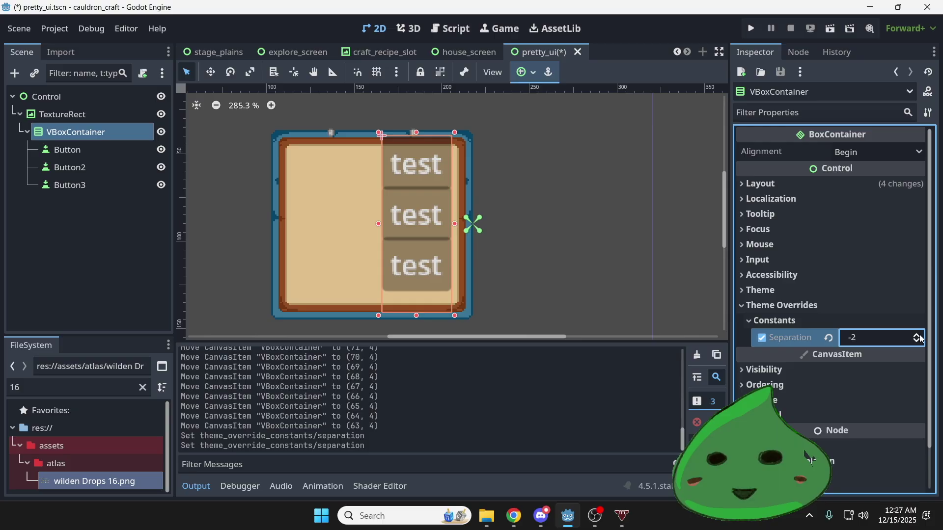
{"action": "left_click", "coordinate": [765, 336]}
{"action": "scroll", "coordinate": [476, 292], "scroll_direction": "down", "scroll_amount": 1}
{"action": "scroll", "coordinate": [477, 292], "scroll_direction": "down", "scroll_amount": 1}
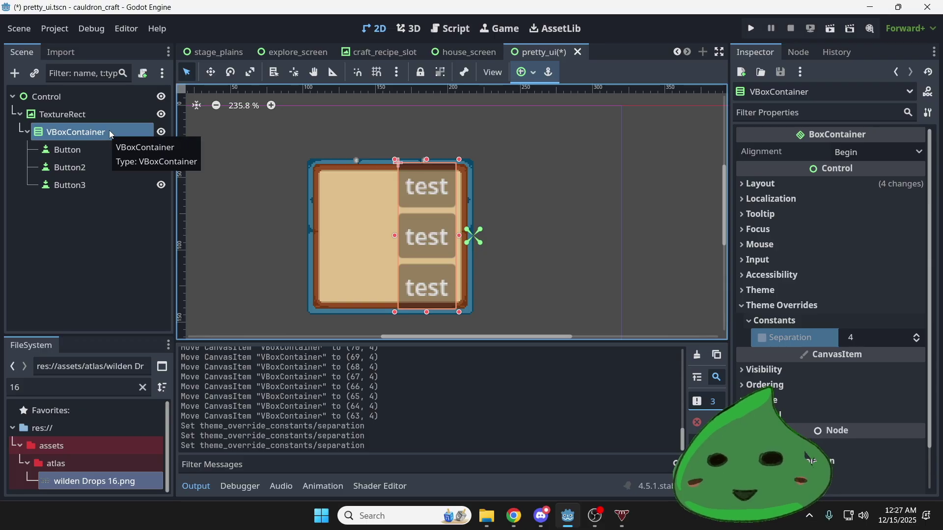
{"action": "scroll", "coordinate": [425, 215], "scroll_direction": "up", "scroll_amount": 1}
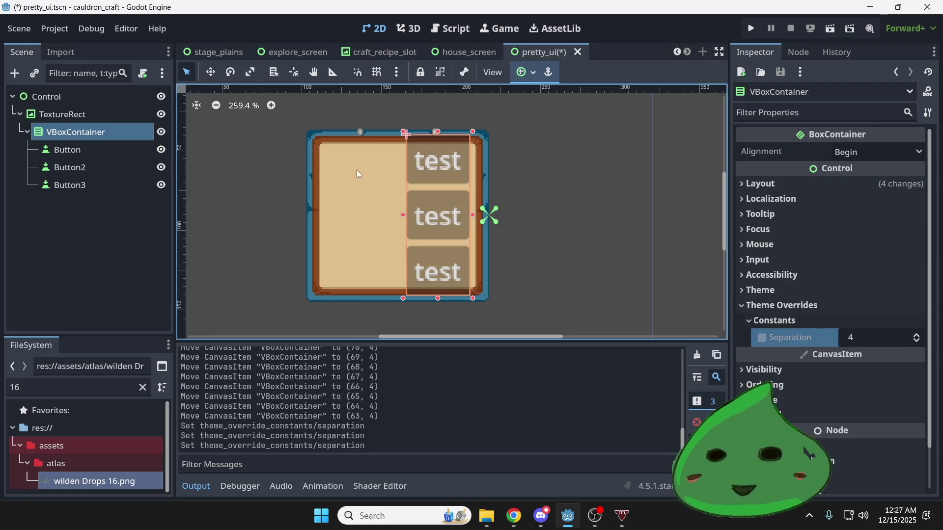
{"action": "scroll", "coordinate": [447, 152], "scroll_direction": "up", "scroll_amount": 4}
{"action": "scroll", "coordinate": [437, 237], "scroll_direction": "down", "scroll_amount": 3}
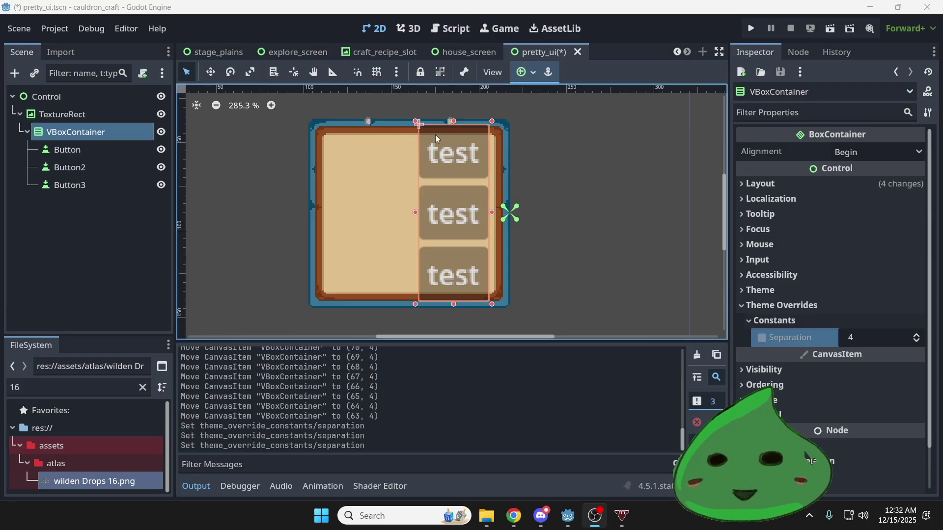
{"action": "scroll", "coordinate": [358, 134], "scroll_direction": "up", "scroll_amount": 3}
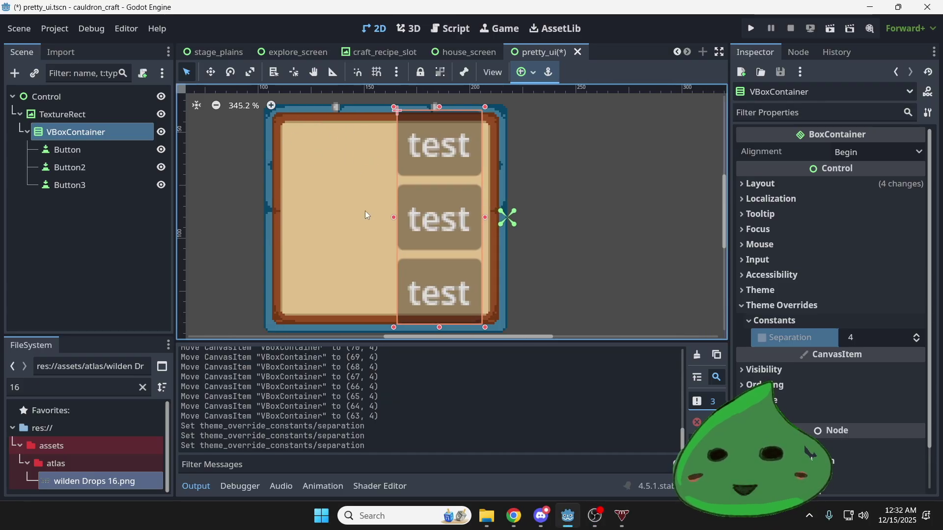
{"action": "scroll", "coordinate": [385, 112], "scroll_direction": "up", "scroll_amount": 3}
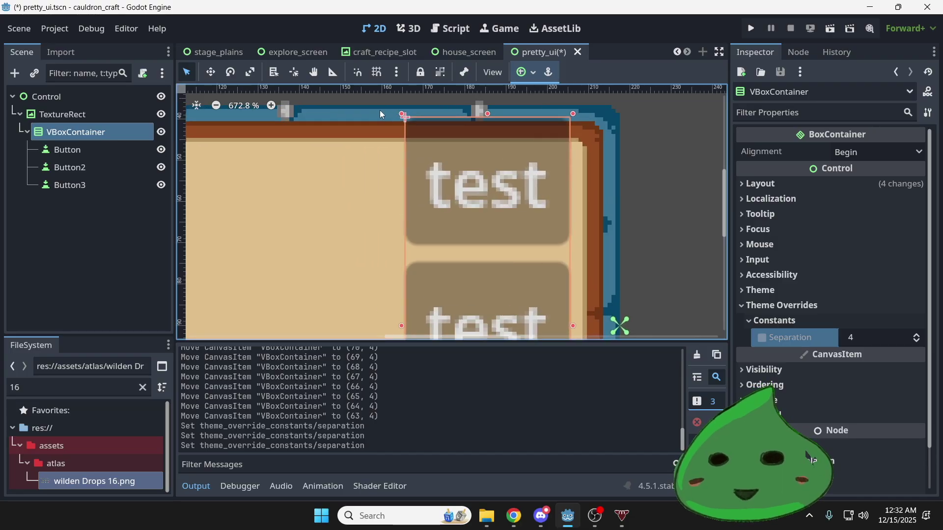
{"action": "scroll", "coordinate": [393, 130], "scroll_direction": "down", "scroll_amount": 5}
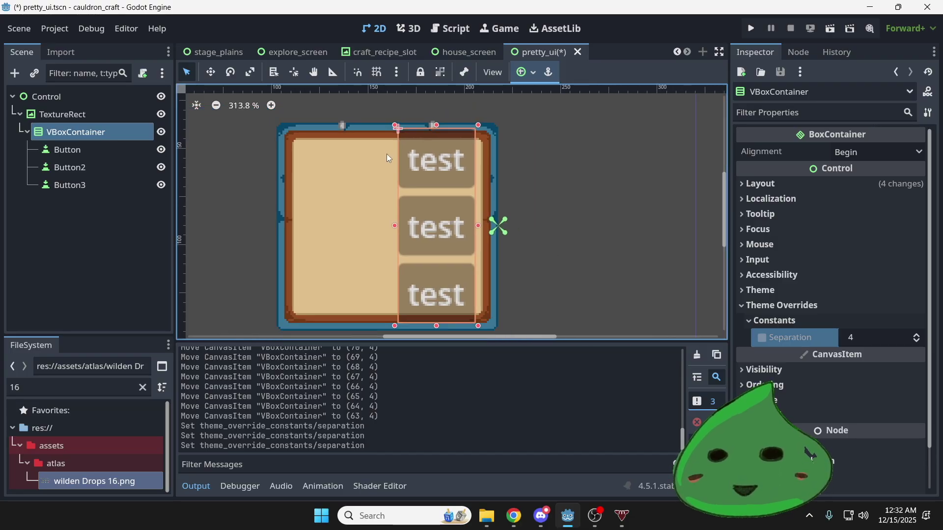
{"action": "scroll", "coordinate": [405, 163], "scroll_direction": "up", "scroll_amount": 1}
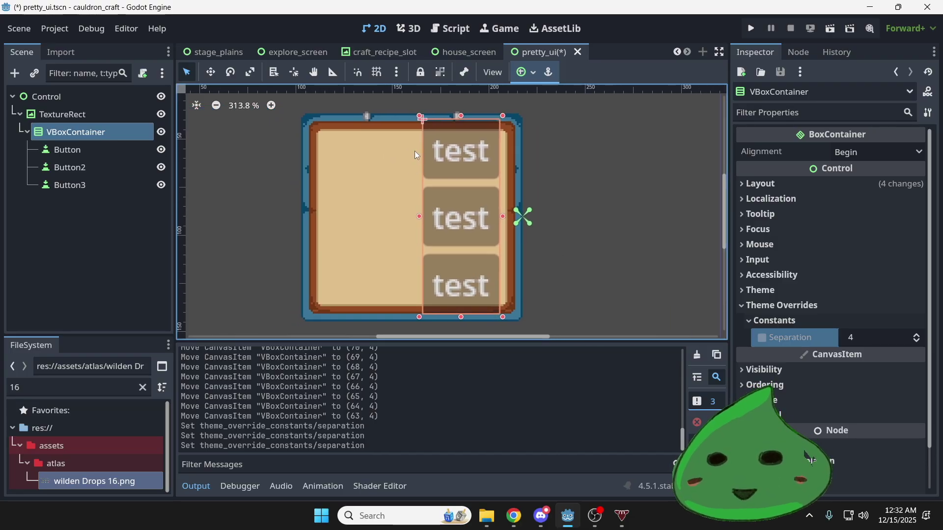
Create a MarginContainer as a child of the chest-frame TextureRect via a 'margin' search
{"action": "left_click", "coordinate": [98, 113]}
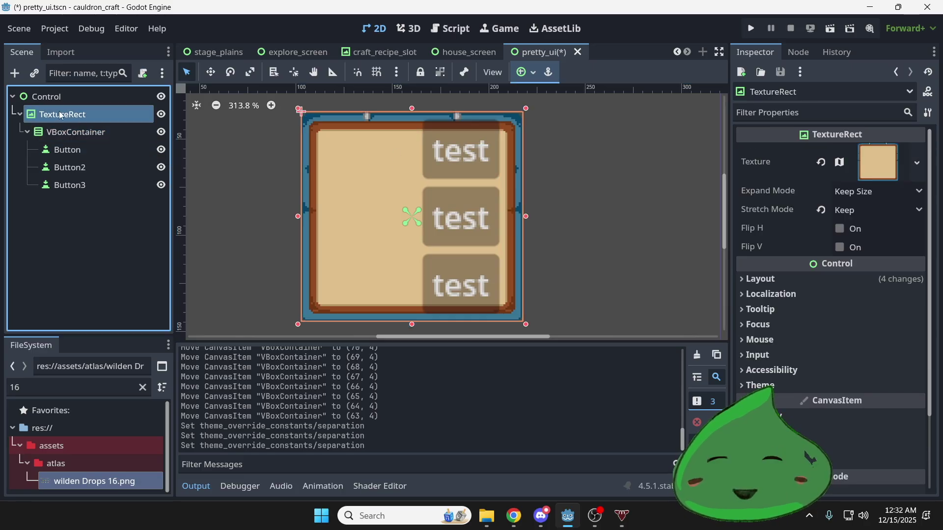
{"action": "left_click", "coordinate": [99, 129]}
{"action": "left_click", "coordinate": [113, 109]}
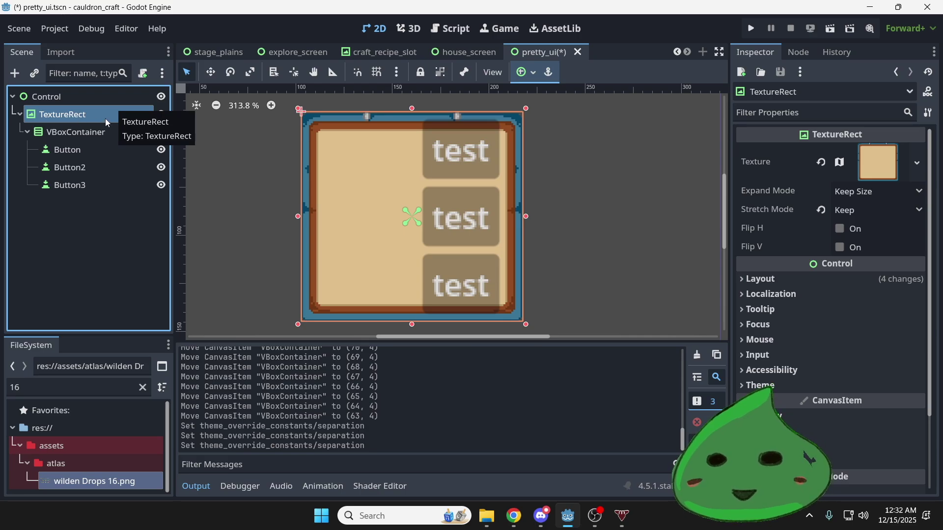
{"action": "key", "text": "ctrl+a"}
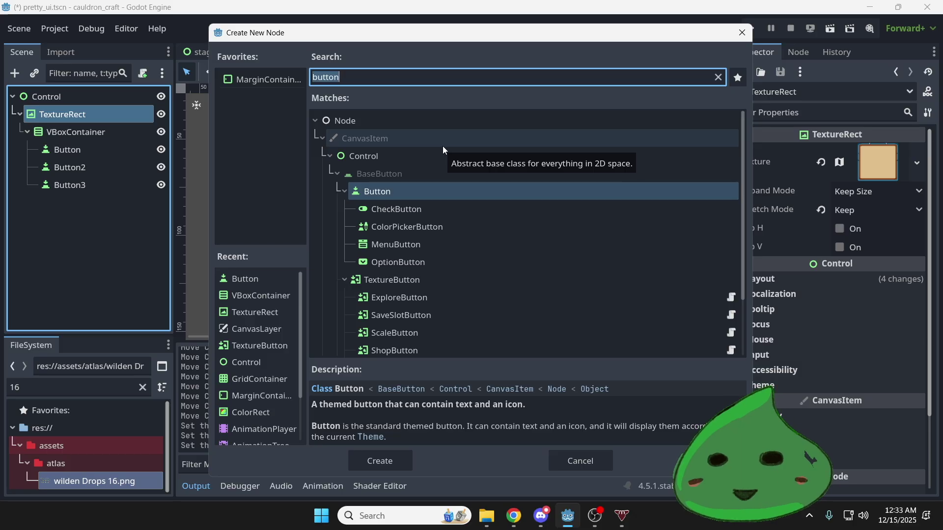
{"action": "type", "text": "margin"}
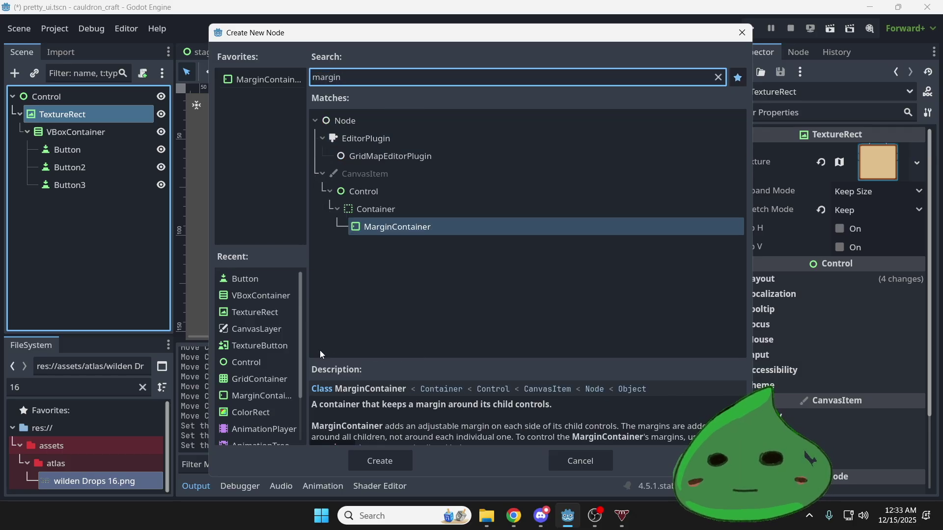
{"action": "left_click", "coordinate": [397, 467]}
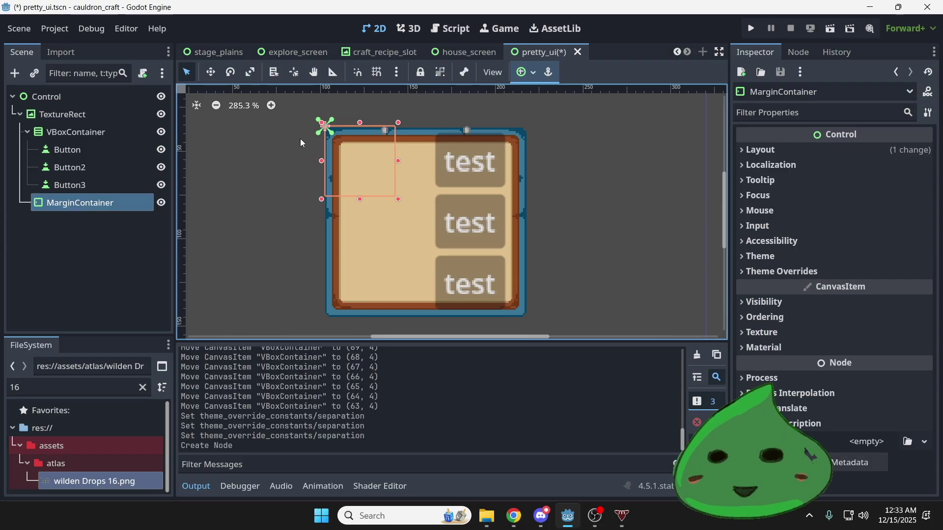
Apply the Full Rect anchor preset to the MarginContainer and compare it with the TextureRect
{"action": "left_click", "coordinate": [534, 72]}
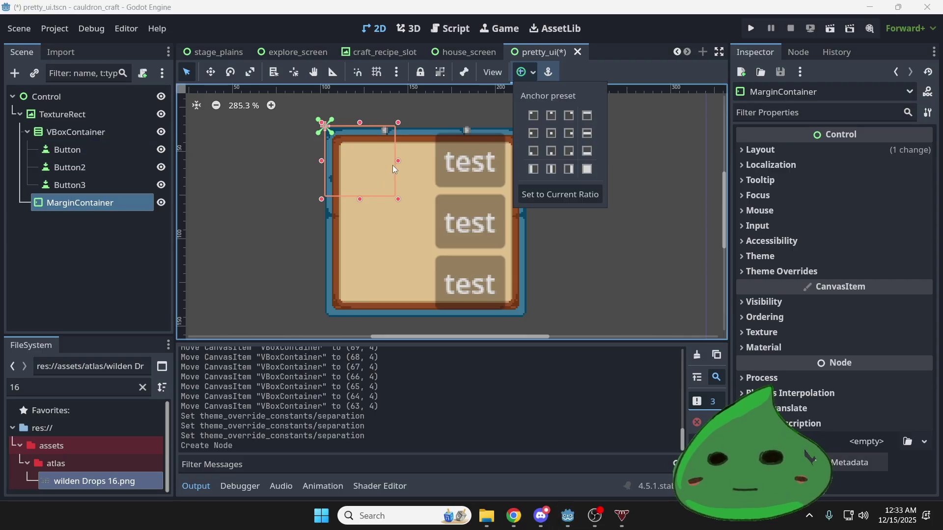
{"action": "scroll", "coordinate": [383, 156], "scroll_direction": "down", "scroll_amount": 1}
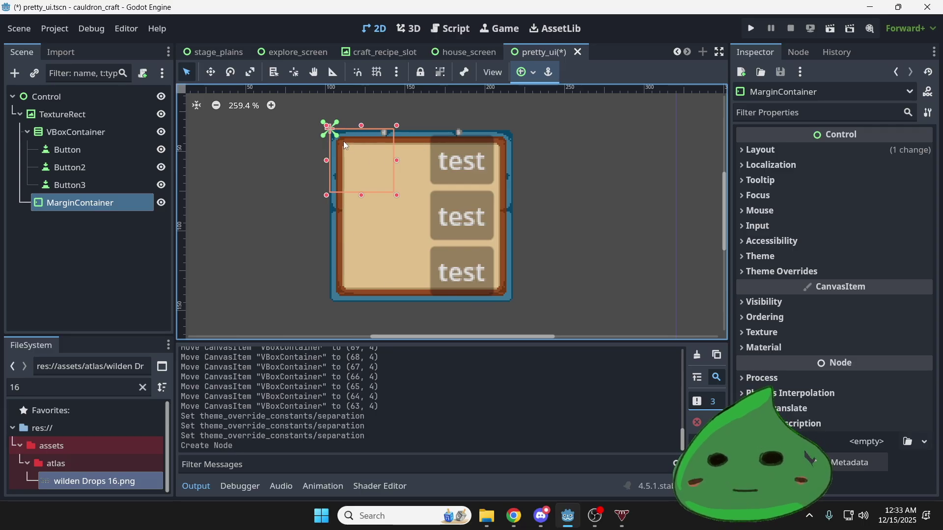
{"action": "left_click", "coordinate": [63, 115]}
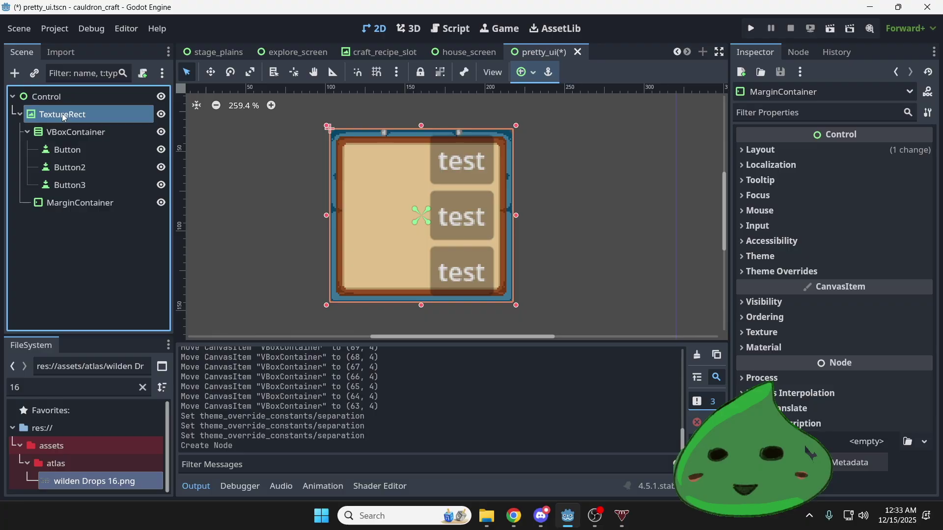
{"action": "left_click", "coordinate": [73, 202]}
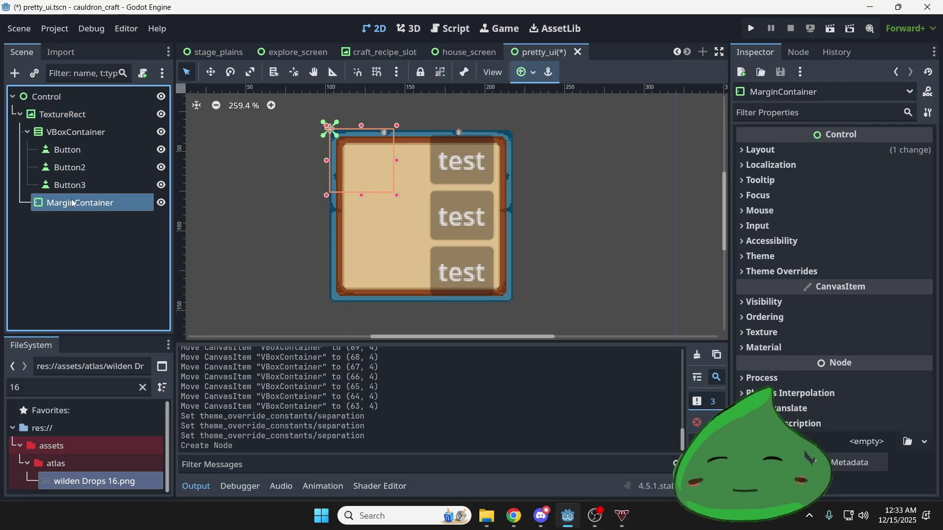
{"action": "left_click", "coordinate": [526, 72]}
{"action": "left_click", "coordinate": [587, 169]}
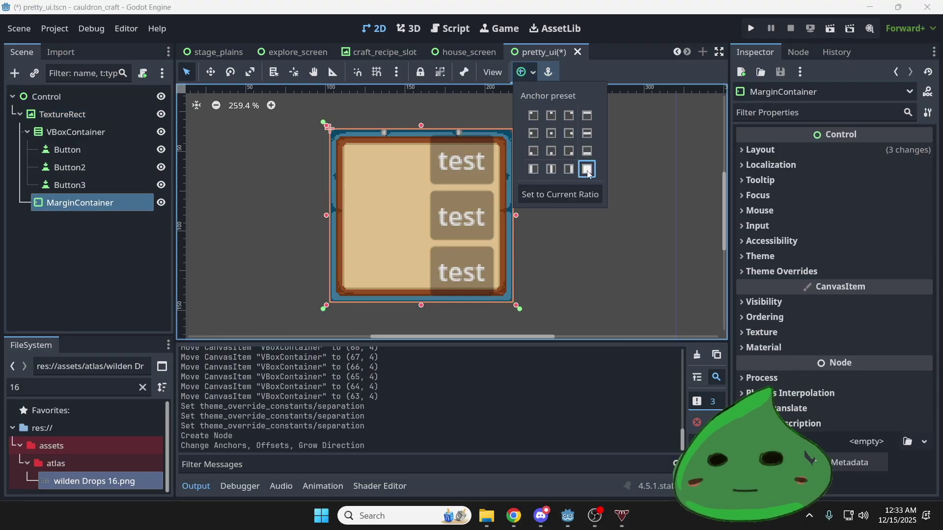
{"action": "scroll", "coordinate": [434, 152], "scroll_direction": "down", "scroll_amount": 2}
{"action": "left_click", "coordinate": [434, 152]}
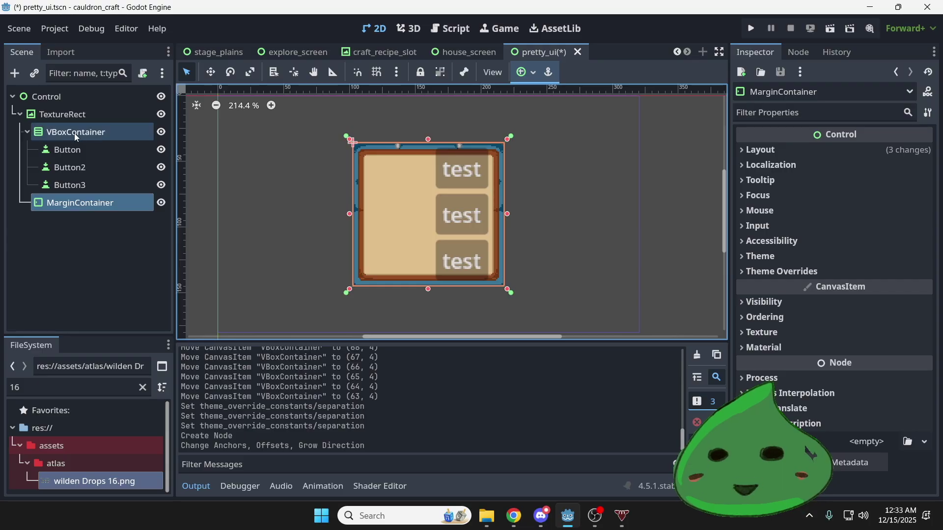
{"action": "left_click", "coordinate": [75, 112]}
{"action": "left_click", "coordinate": [86, 204]}
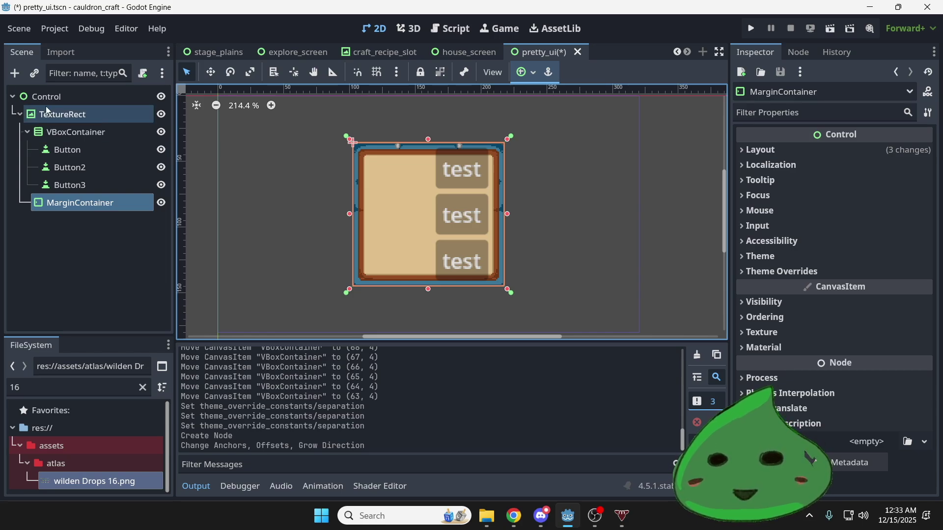
Move the VBoxContainer of test buttons into the MarginContainer, then select the MarginContainer
{"action": "left_click", "coordinate": [51, 135]}
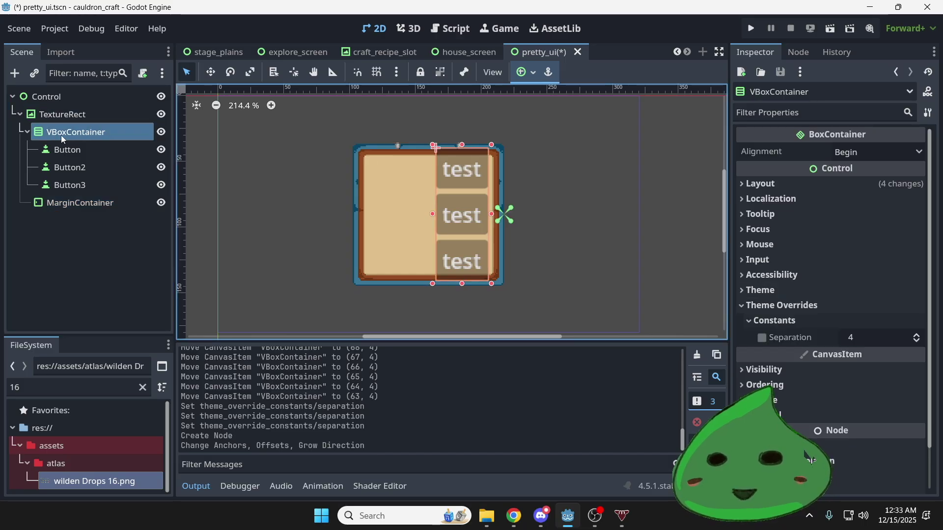
{"action": "left_click_drag", "start_coordinate": [73, 130], "coordinate": [77, 206]}
{"action": "scroll", "coordinate": [504, 141], "scroll_direction": "up", "scroll_amount": 1}
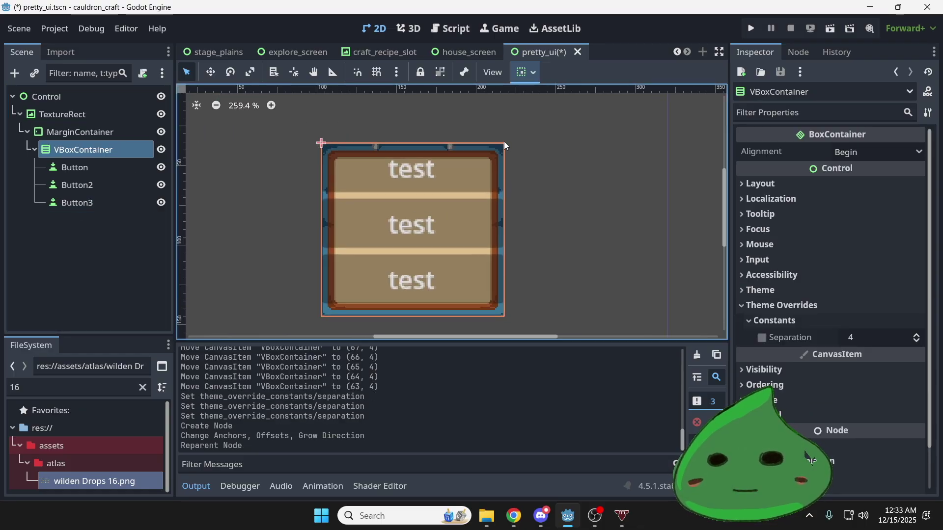
{"action": "scroll", "coordinate": [504, 146], "scroll_direction": "left", "scroll_amount": 1}
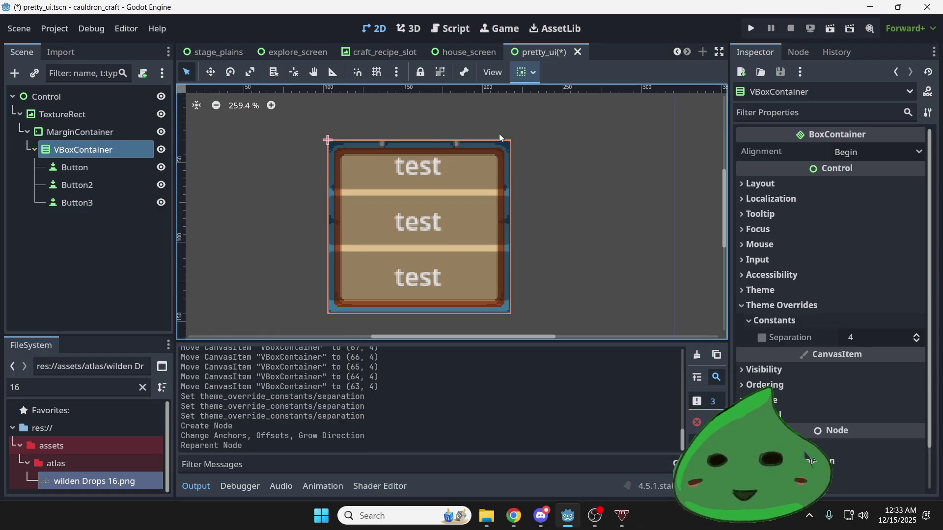
{"action": "left_click", "coordinate": [81, 132]}
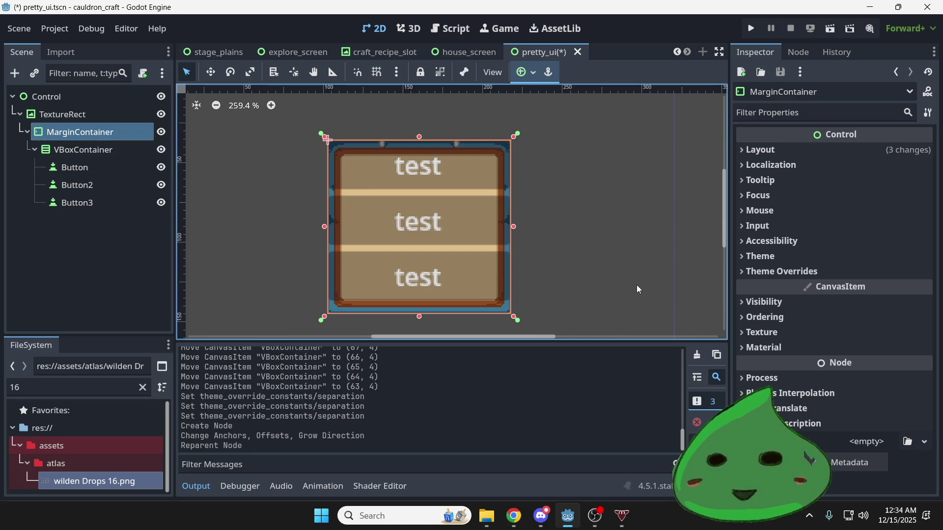
Under Theme Overrides > Constants, set margins left 8, top 12, bottom 7, right 8
{"action": "left_click", "coordinate": [780, 274]}
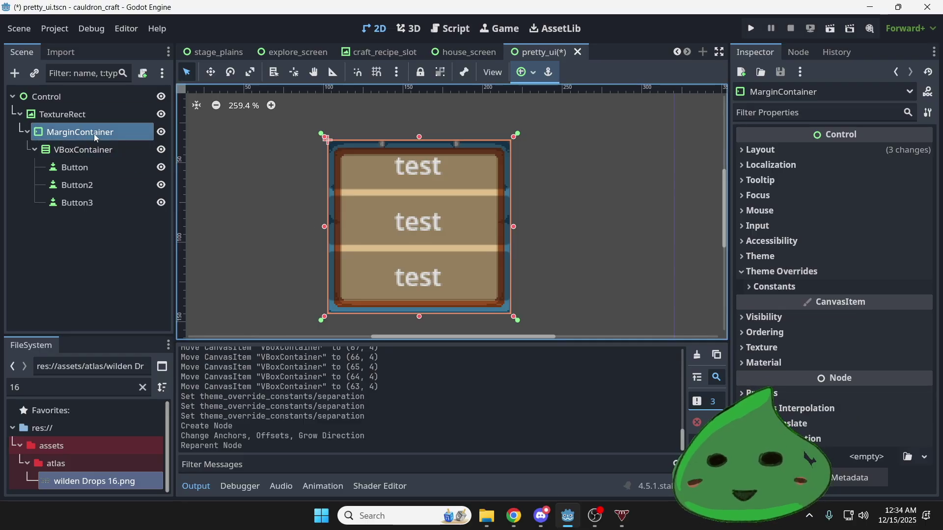
{"action": "left_click", "coordinate": [776, 287]}
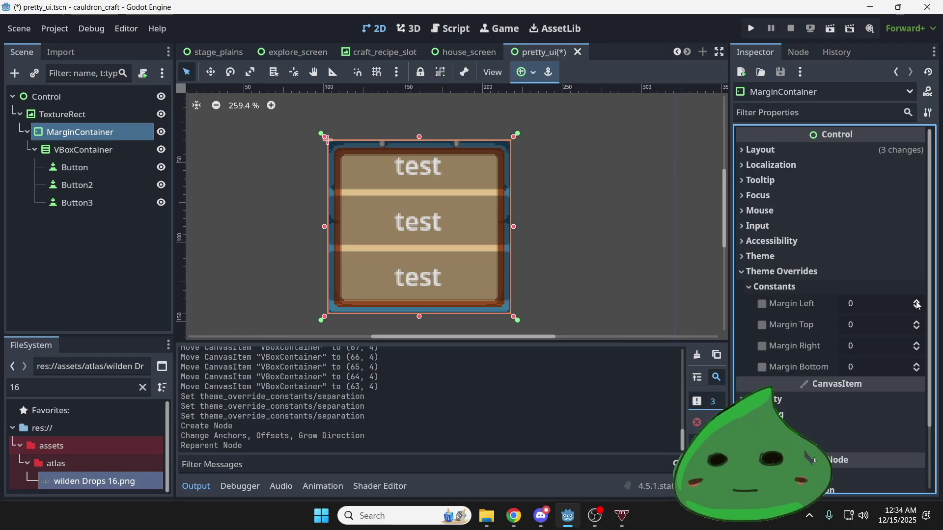
{"action": "left_click_drag", "start_coordinate": [916, 305], "coordinate": [916, 301]}
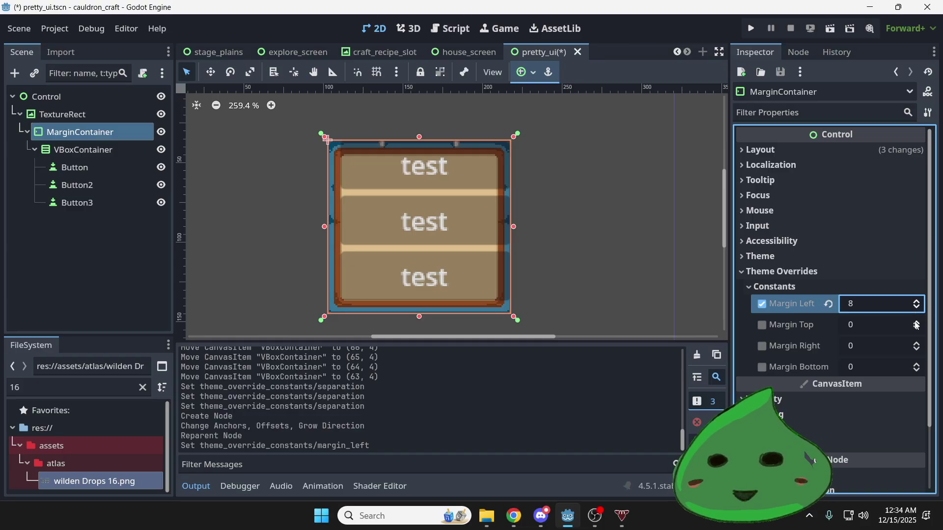
{"action": "left_click_drag", "start_coordinate": [916, 325], "coordinate": [916, 325]}
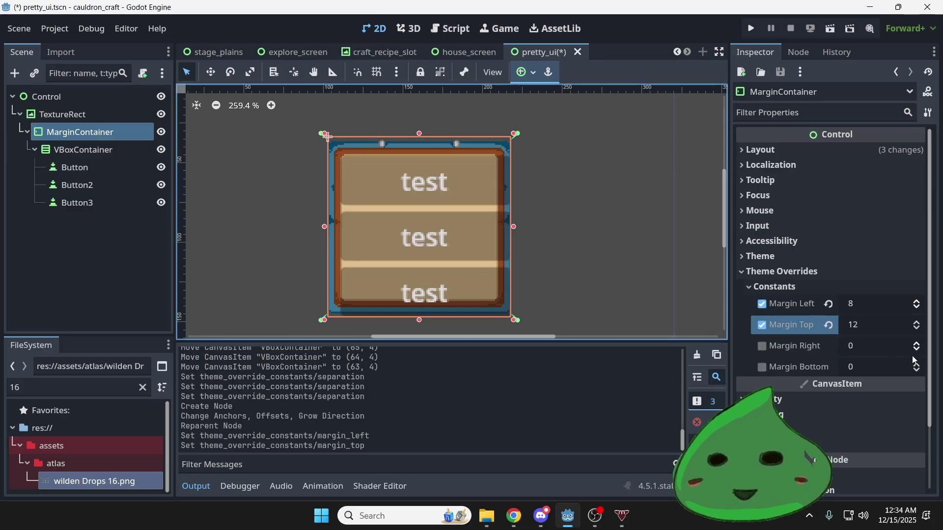
{"action": "left_click_drag", "start_coordinate": [917, 367], "coordinate": [916, 366]}
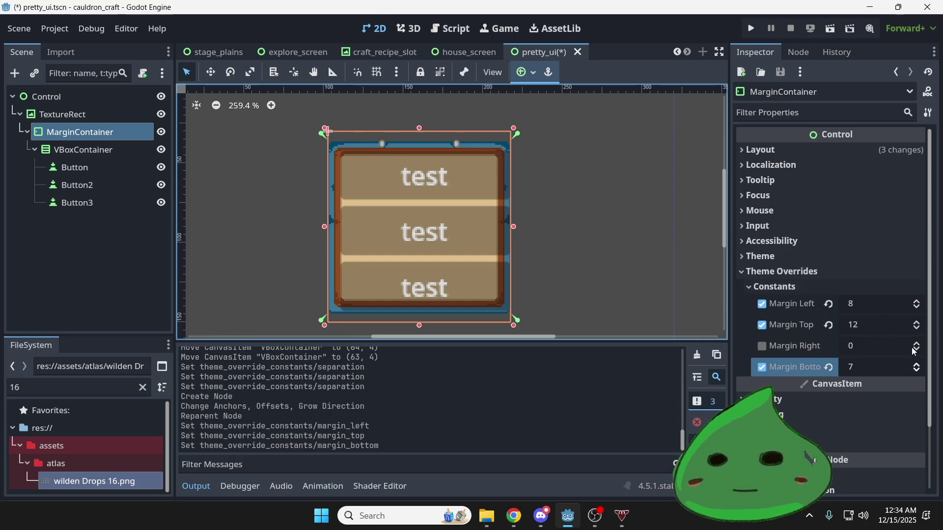
{"action": "left_click_drag", "start_coordinate": [917, 352], "coordinate": [917, 348]}
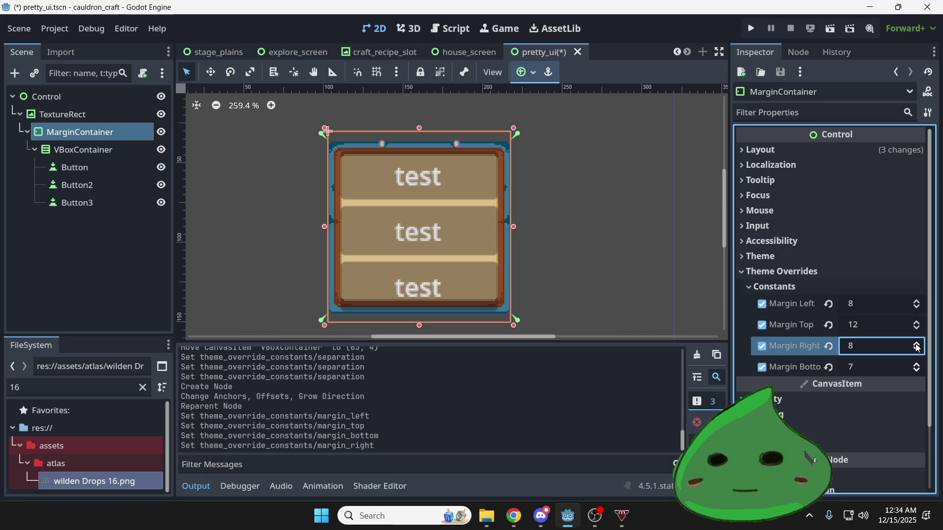
{"action": "left_click", "coordinate": [79, 149]}
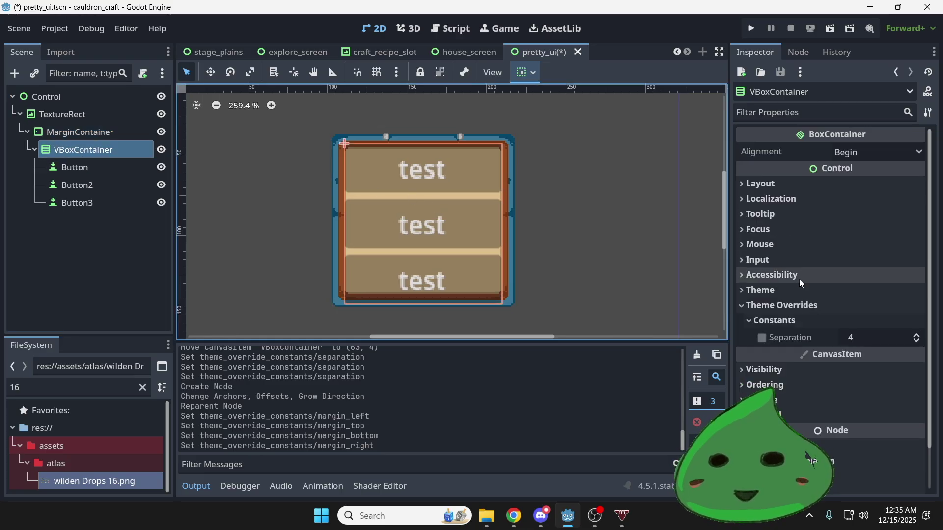
Lower the VBoxContainer's Separation override to 0 so the buttons touch
{"action": "left_click", "coordinate": [917, 342]}
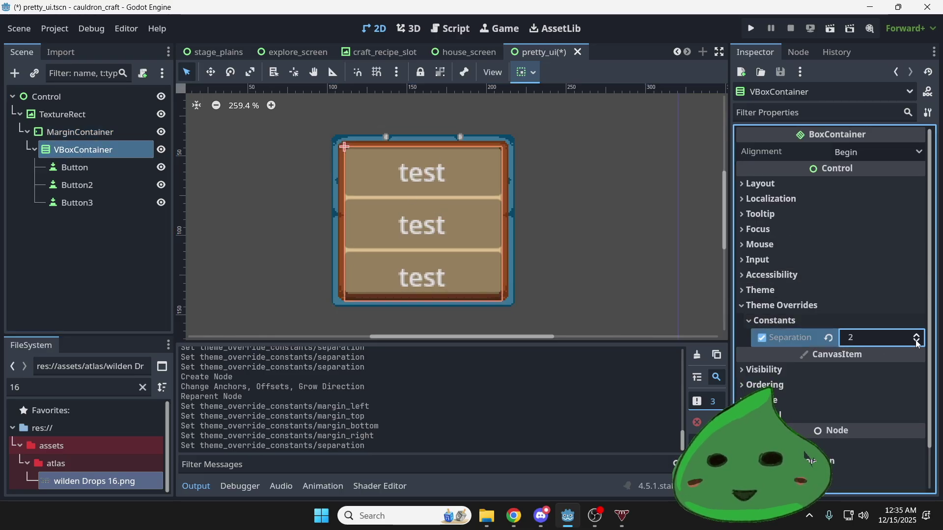
{"action": "left_click", "coordinate": [917, 344]}
{"action": "left_click", "coordinate": [916, 344]}
{"action": "scroll", "coordinate": [381, 247], "scroll_direction": "up", "scroll_amount": 1}
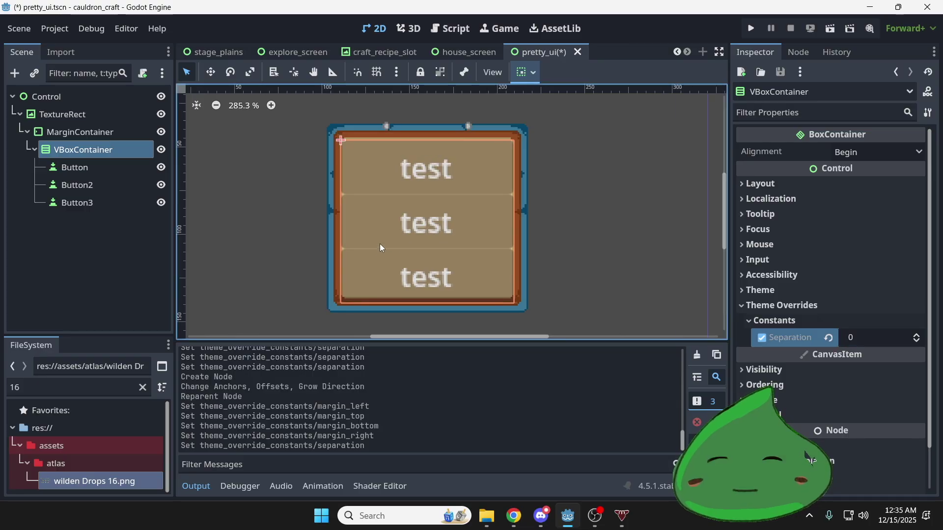
{"action": "scroll", "coordinate": [416, 164], "scroll_direction": "up", "scroll_amount": 2}
{"action": "scroll", "coordinate": [332, 122], "scroll_direction": "up", "scroll_amount": 9}
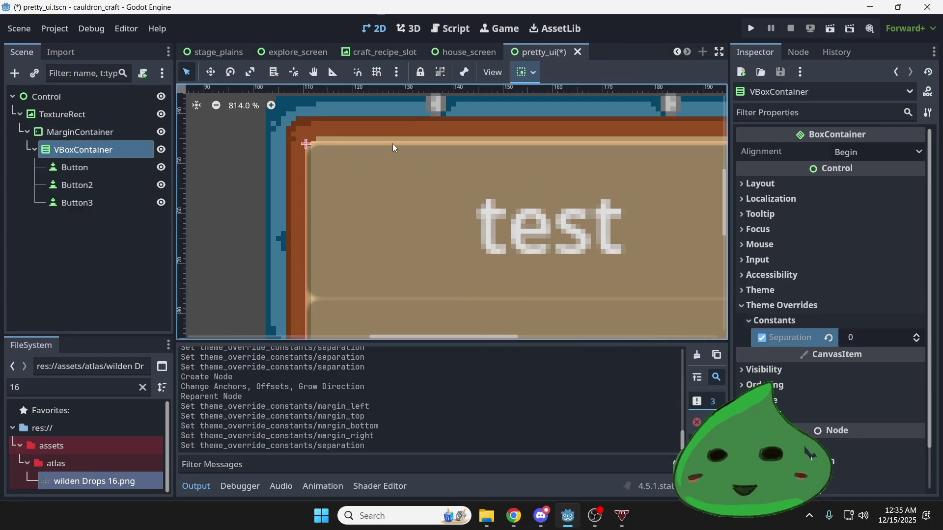
{"action": "scroll", "coordinate": [393, 143], "scroll_direction": "down", "scroll_amount": 10}
Set the first Button's Custom Minimum Size to x 99, y 15 in Layout
{"action": "left_click", "coordinate": [81, 169]}
{"action": "scroll", "coordinate": [861, 249], "scroll_direction": "down", "scroll_amount": 6}
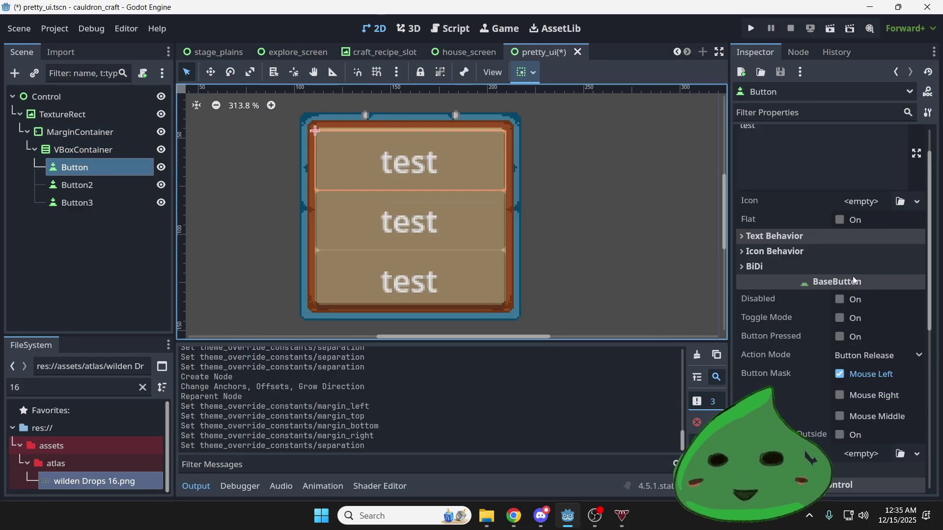
{"action": "left_click", "coordinate": [773, 319]}
{"action": "scroll", "coordinate": [785, 322], "scroll_direction": "down", "scroll_amount": 1}
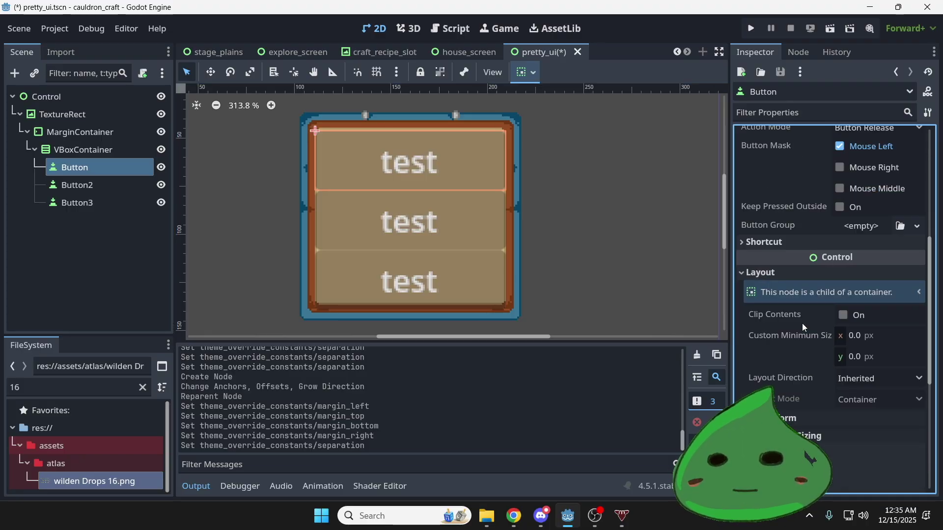
{"action": "scroll", "coordinate": [795, 382], "scroll_direction": "down", "scroll_amount": 1}
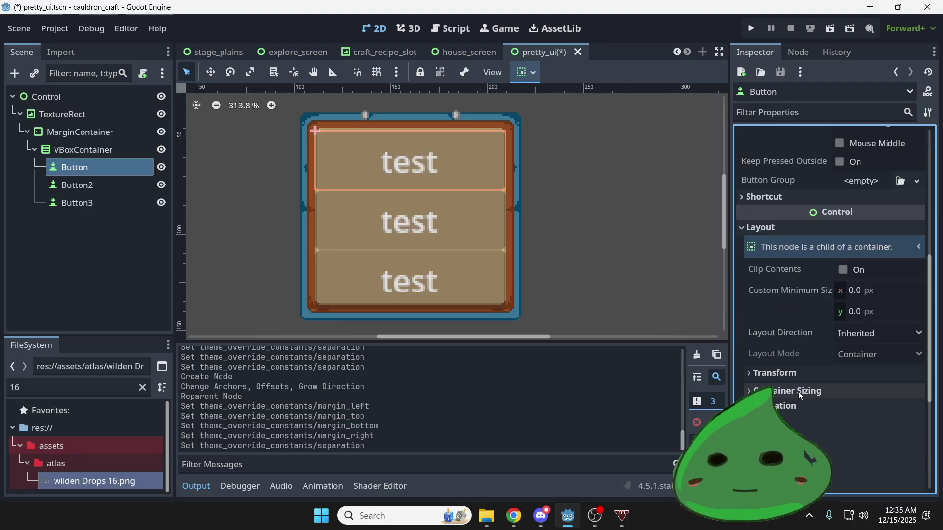
{"action": "left_click", "coordinate": [791, 374]}
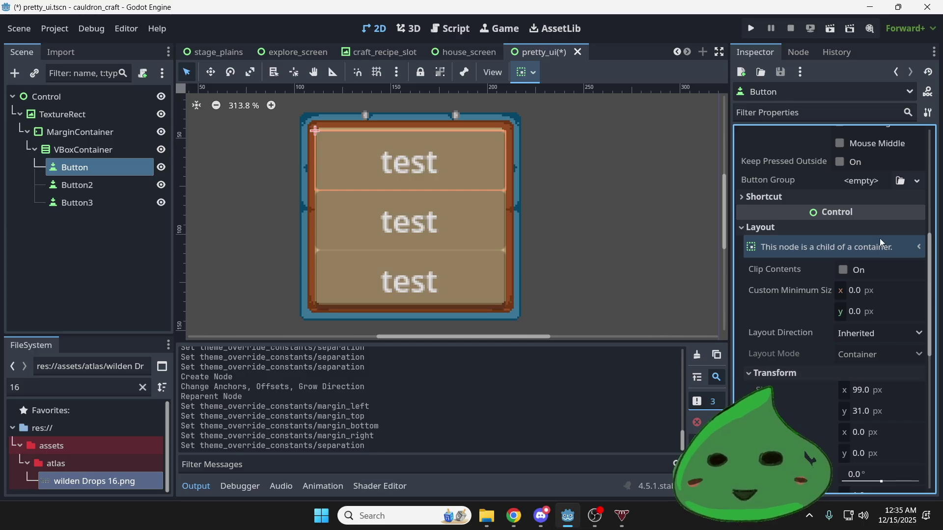
{"action": "left_click", "coordinate": [885, 290]}
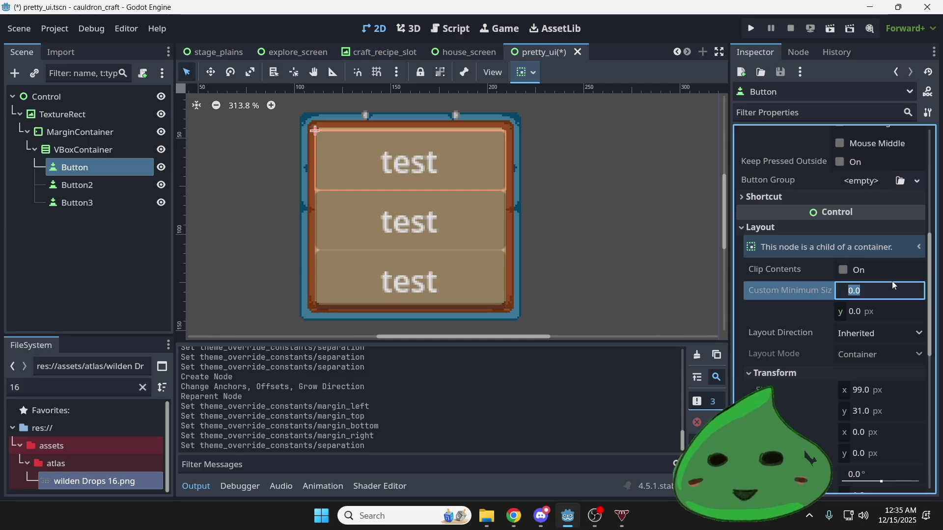
{"action": "type", "text": "9"}
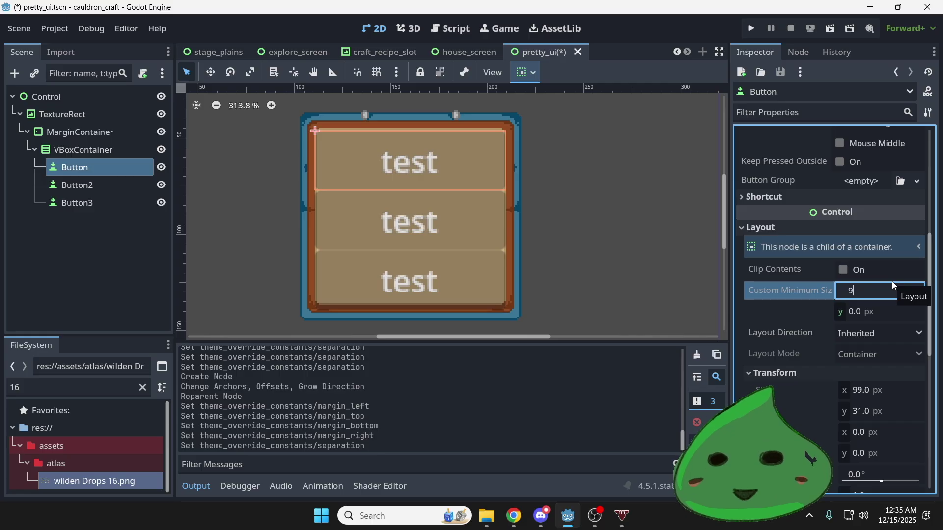
{"action": "type", "text": "9"}
{"action": "left_click", "coordinate": [880, 307]}
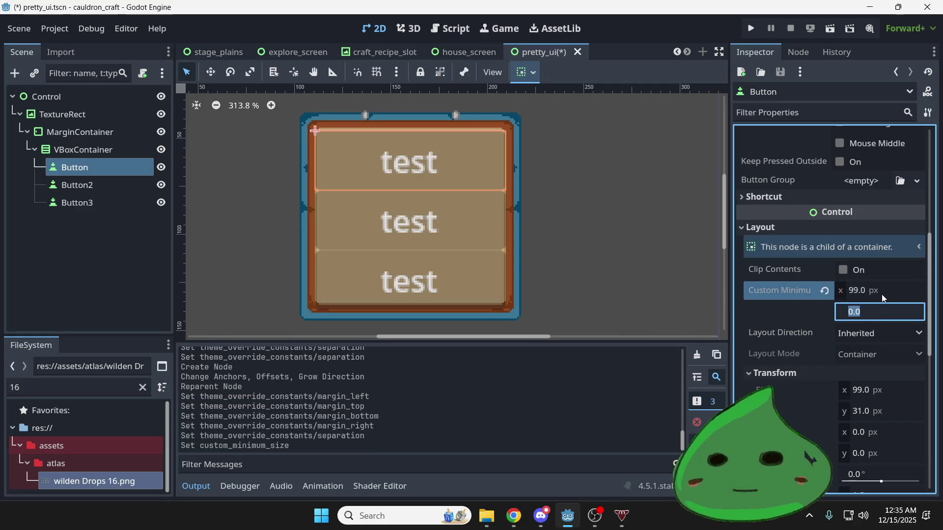
{"action": "type", "text": "15"}
{"action": "key", "text": "Return"}
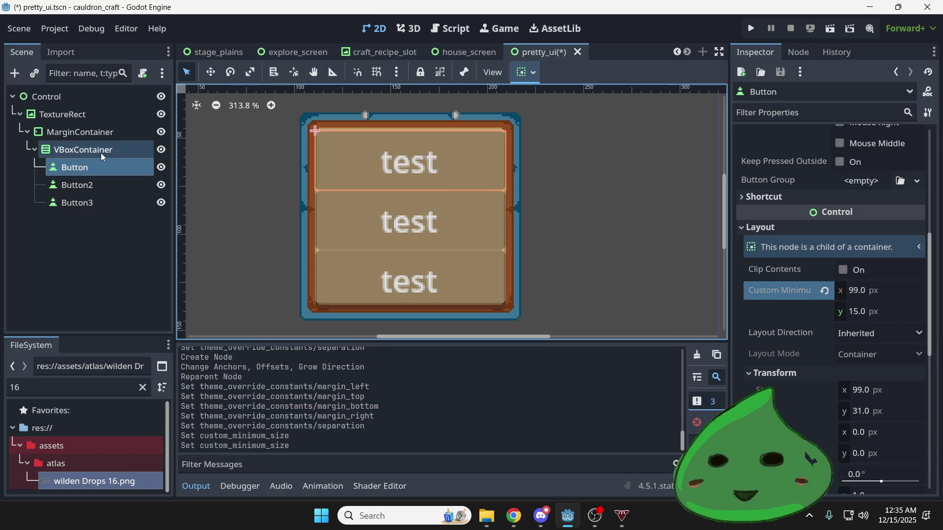
Delete Button2 and Button3, then duplicate the remaining Button
{"action": "scroll", "coordinate": [561, 199], "scroll_direction": "down", "scroll_amount": 1}
{"action": "left_click", "coordinate": [99, 181]}
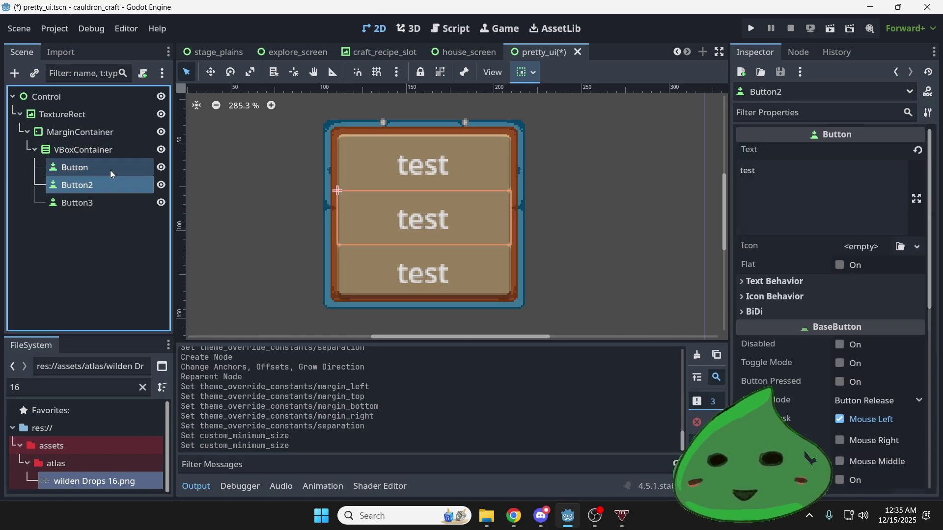
{"action": "key", "text": "Delete"}
{"action": "left_click", "coordinate": [426, 276]}
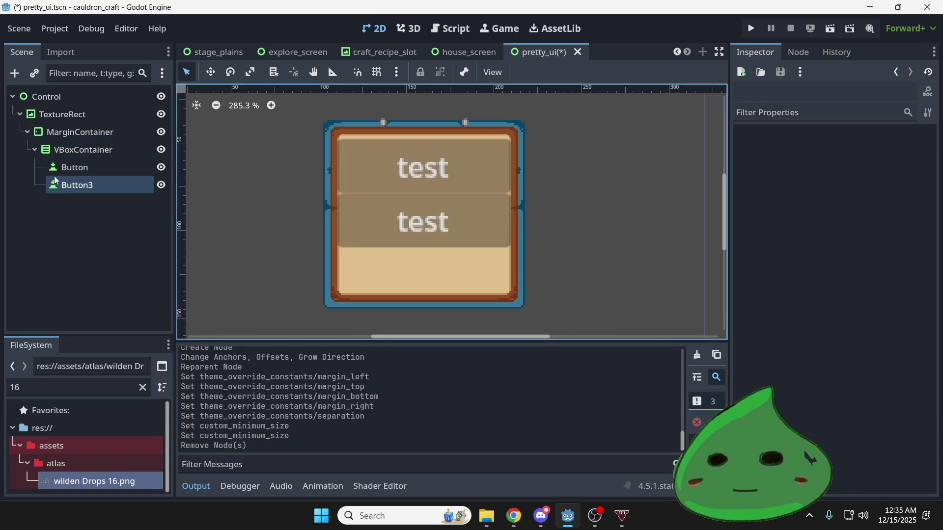
{"action": "left_click", "coordinate": [119, 186]}
{"action": "key", "text": "Delete"}
{"action": "key", "text": "Return"}
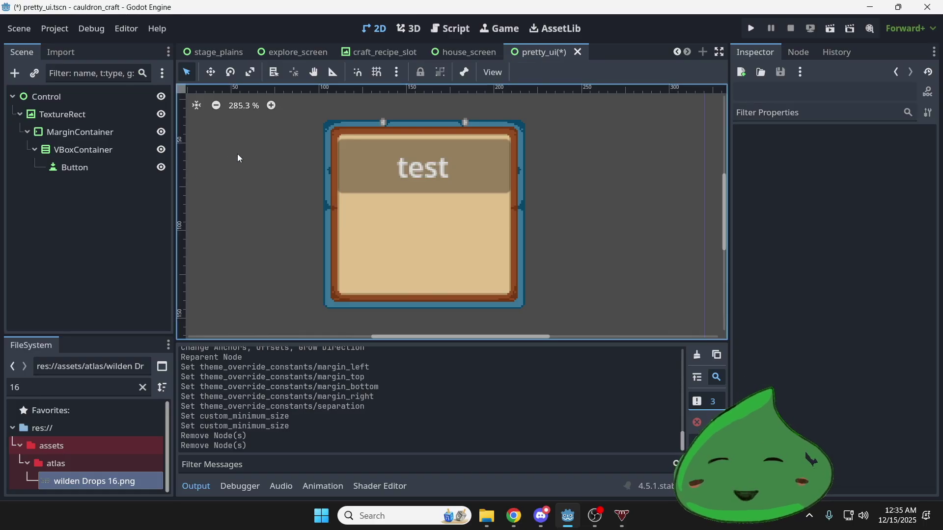
{"action": "left_click", "coordinate": [92, 165]}
{"action": "key", "text": "ctrl+d"}
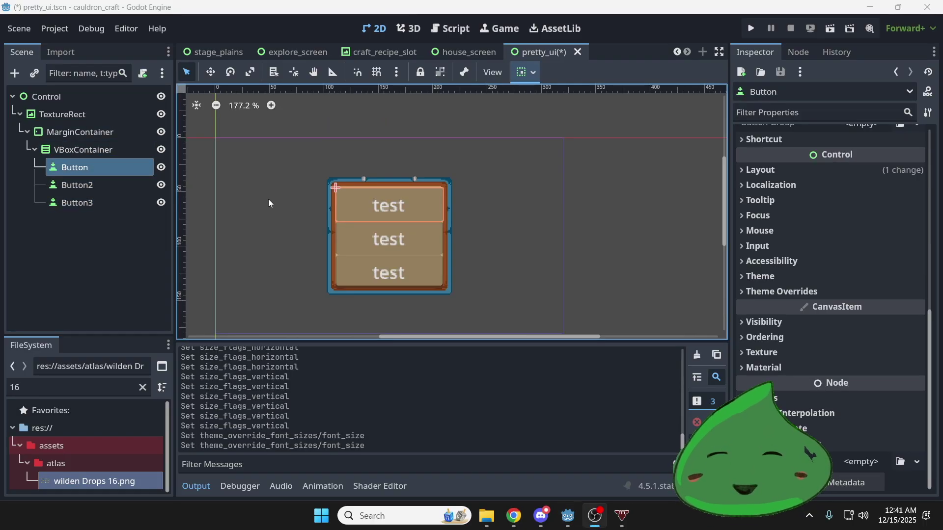
Give the first Button a Theme Overrides font size of 6 px
{"action": "left_click", "coordinate": [95, 169]}
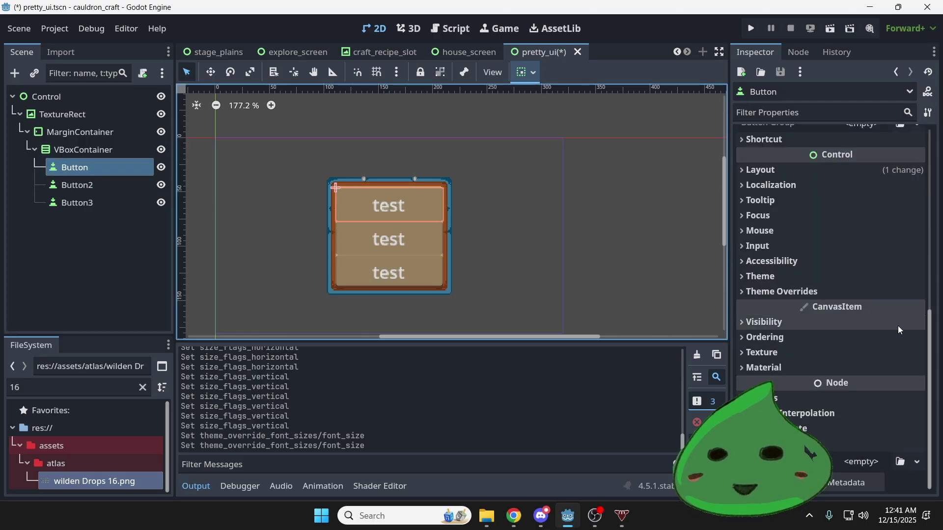
{"action": "left_click", "coordinate": [784, 340]}
{"action": "left_click", "coordinate": [784, 339]}
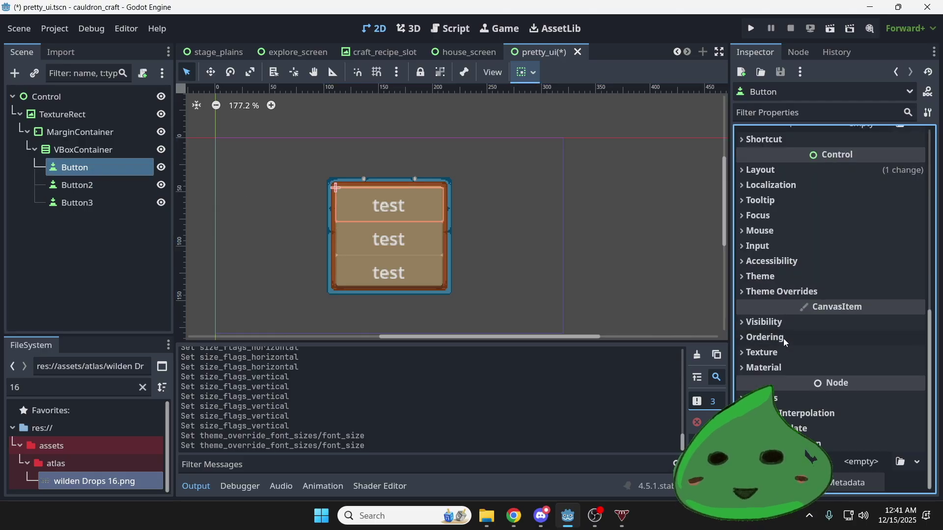
{"action": "left_click", "coordinate": [780, 292]}
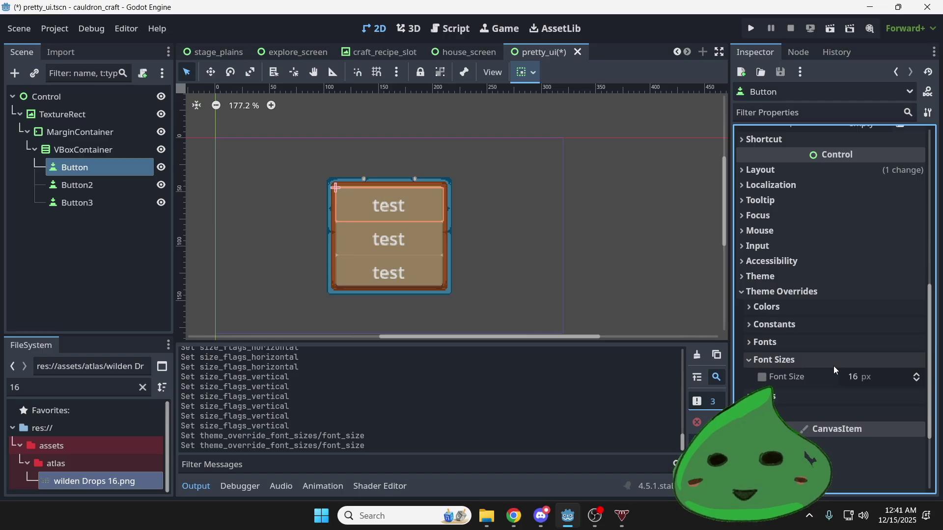
{"action": "left_click", "coordinate": [917, 382]}
{"action": "left_click", "coordinate": [917, 383]}
{"action": "left_click", "coordinate": [917, 383]}
{"action": "left_click", "coordinate": [918, 383]}
{"action": "left_click", "coordinate": [917, 383]}
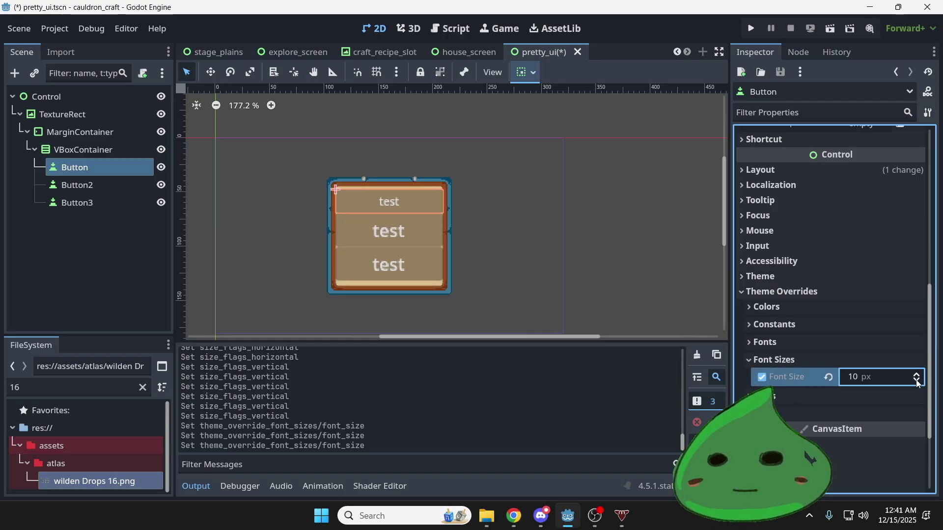
{"action": "left_click", "coordinate": [918, 382]}
{"action": "left_click", "coordinate": [918, 382]}
{"action": "left_click", "coordinate": [918, 383]}
{"action": "left_click", "coordinate": [919, 382]}
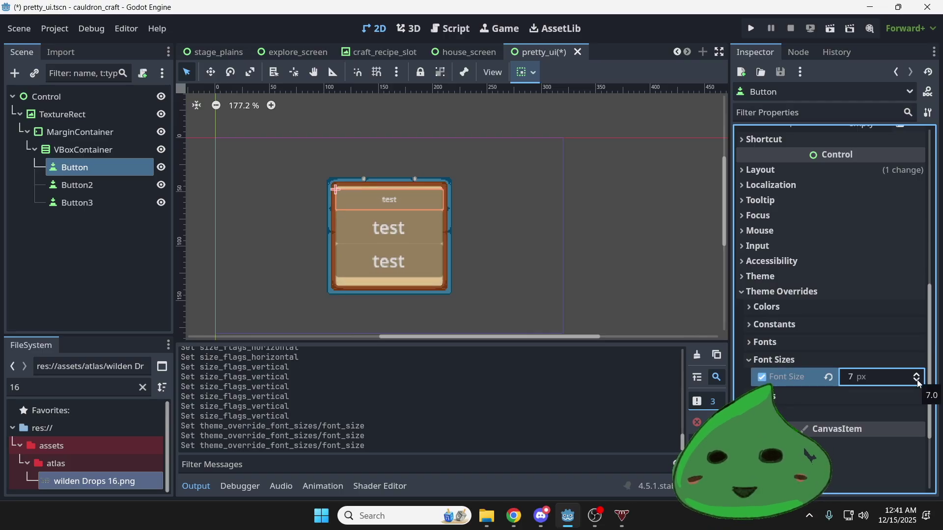
{"action": "left_click", "coordinate": [919, 383]}
Set Button2's Theme Overrides > Font Sizes > Font Size to 6 px
{"action": "scroll", "coordinate": [367, 230], "scroll_direction": "up", "scroll_amount": 11}
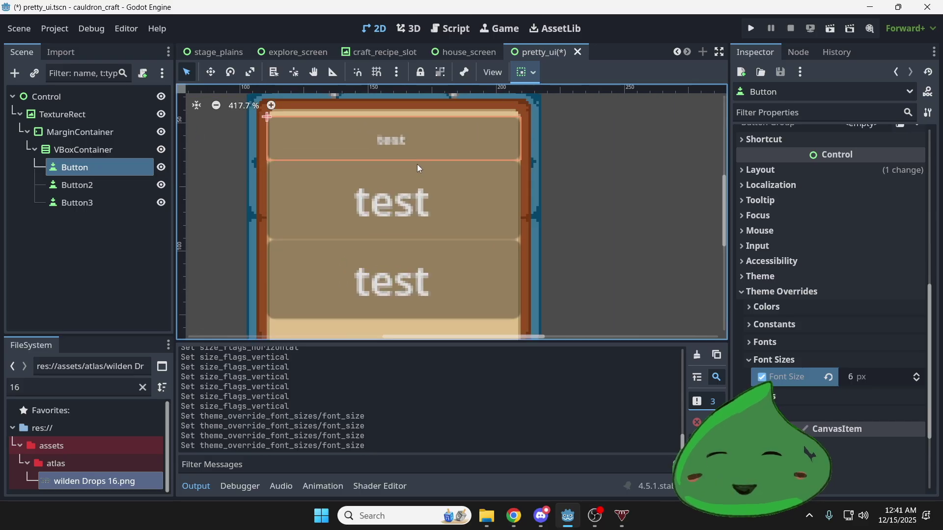
{"action": "left_click", "coordinate": [109, 184]}
{"action": "scroll", "coordinate": [852, 337], "scroll_direction": "down", "scroll_amount": 6}
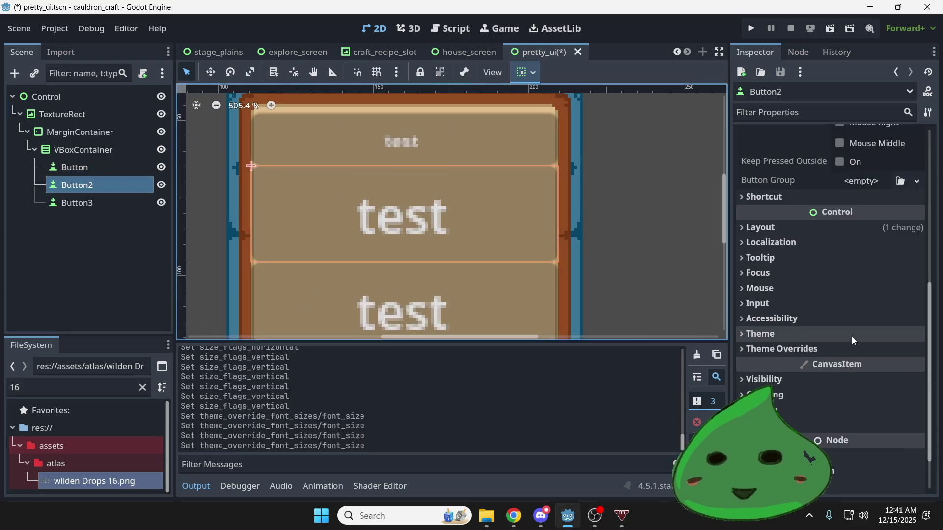
{"action": "left_click", "coordinate": [786, 338]}
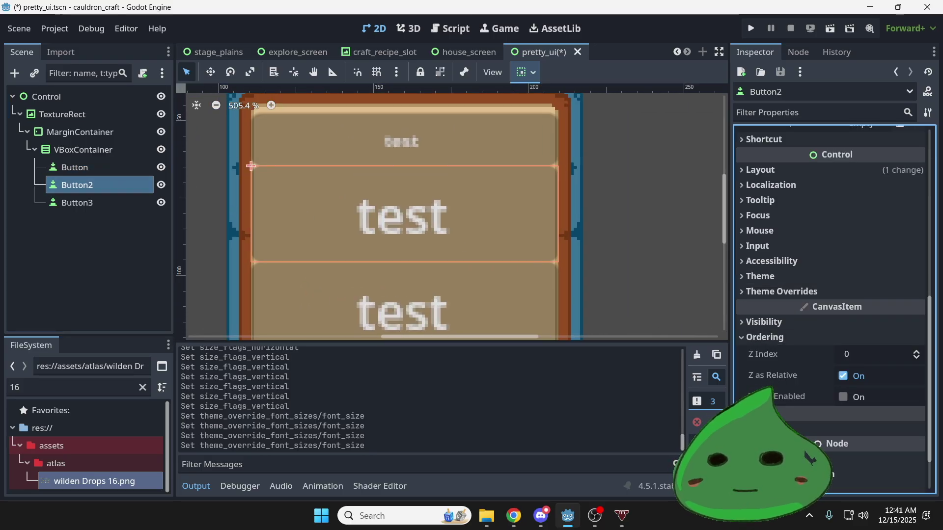
{"action": "left_click", "coordinate": [765, 338]}
{"action": "left_click", "coordinate": [778, 292]}
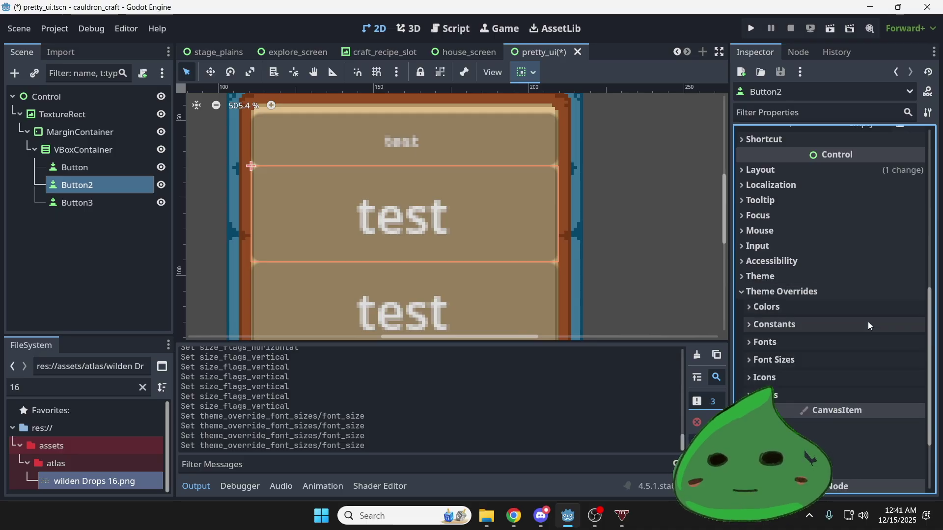
{"action": "left_click", "coordinate": [780, 360]}
{"action": "left_click", "coordinate": [916, 381]}
{"action": "left_click_drag", "start_coordinate": [915, 384], "coordinate": [813, 370]}
Delete Button3 and recreate it by duplicating Button2 with Ctrl+D
{"action": "left_click", "coordinate": [98, 203]}
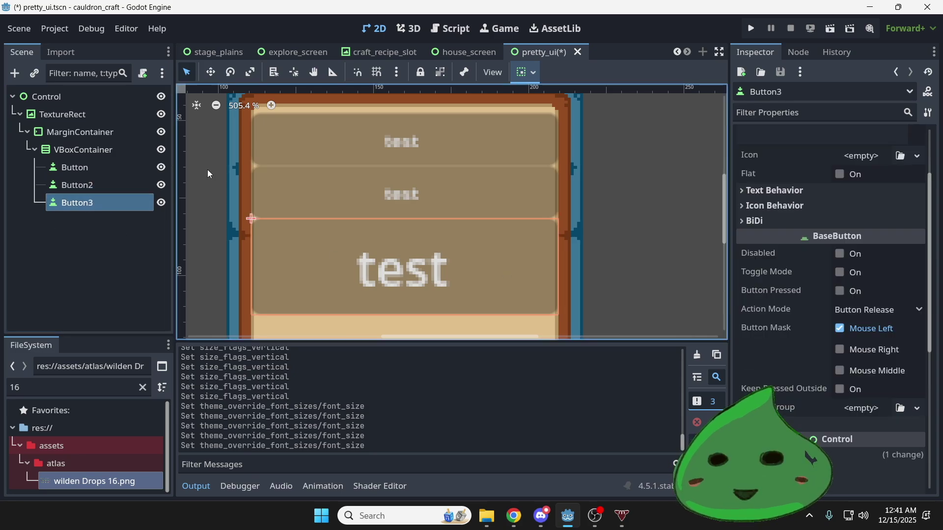
{"action": "key", "text": "Delete"}
{"action": "key", "text": "Return"}
{"action": "left_click", "coordinate": [87, 184]}
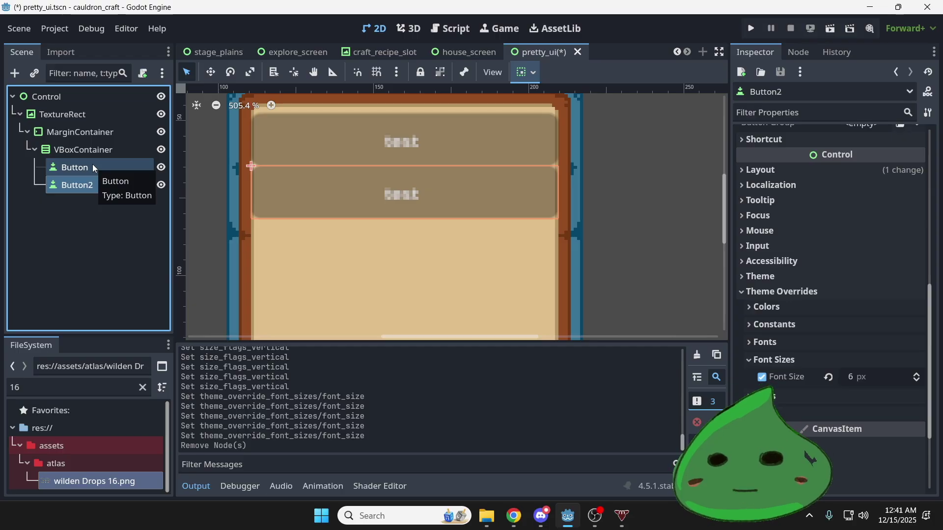
{"action": "key", "text": "ctrl+d"}
{"action": "scroll", "coordinate": [404, 183], "scroll_direction": "down", "scroll_amount": 2}
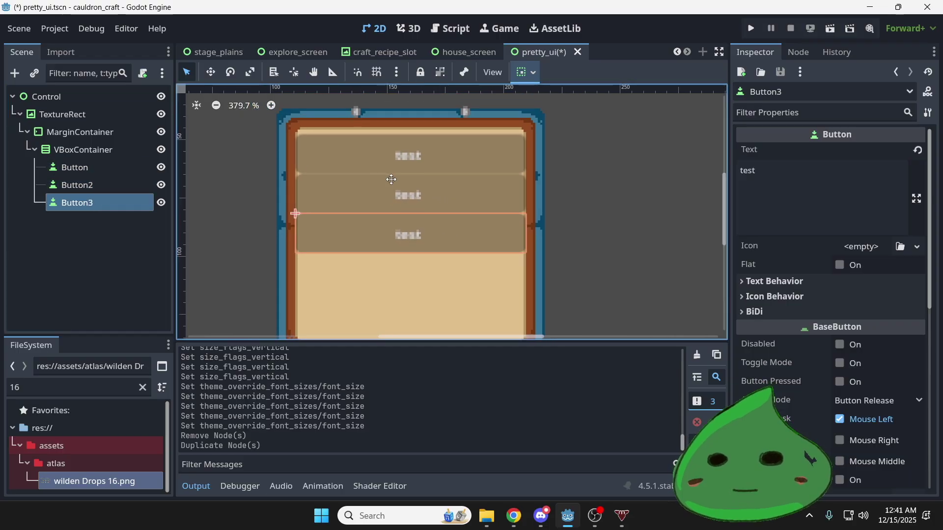
Raise the VBoxContainer's Separation override from 0 to 3
{"action": "left_click", "coordinate": [105, 154]}
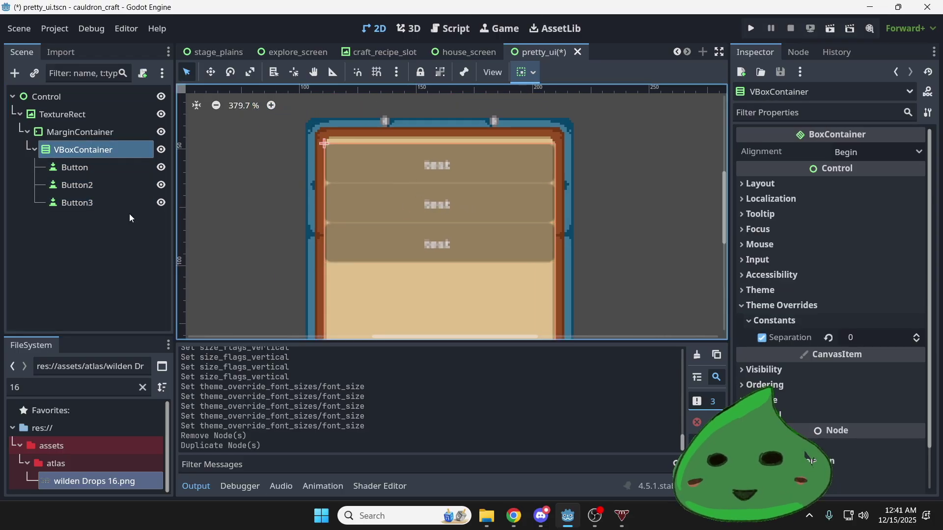
{"action": "left_click", "coordinate": [916, 335]}
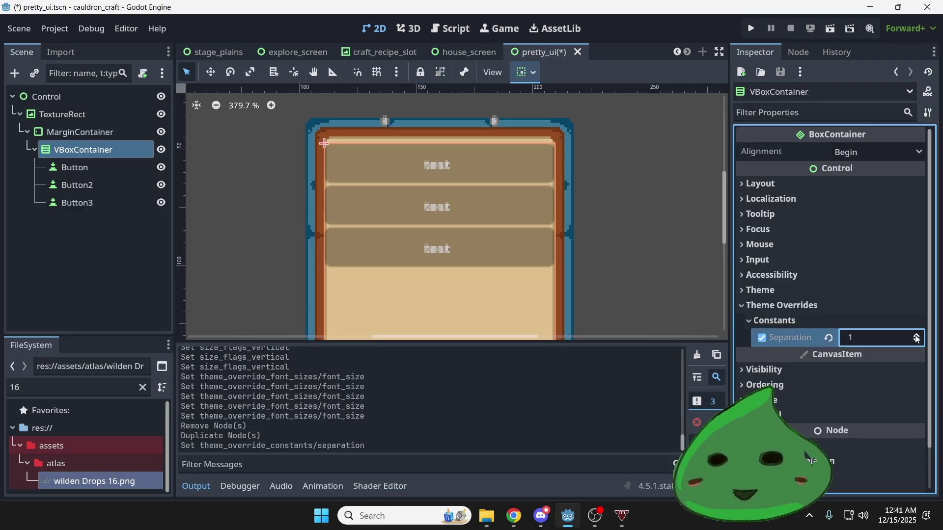
{"action": "left_click", "coordinate": [916, 336]}
{"action": "left_click", "coordinate": [916, 336]}
{"action": "left_click", "coordinate": [372, 300]}
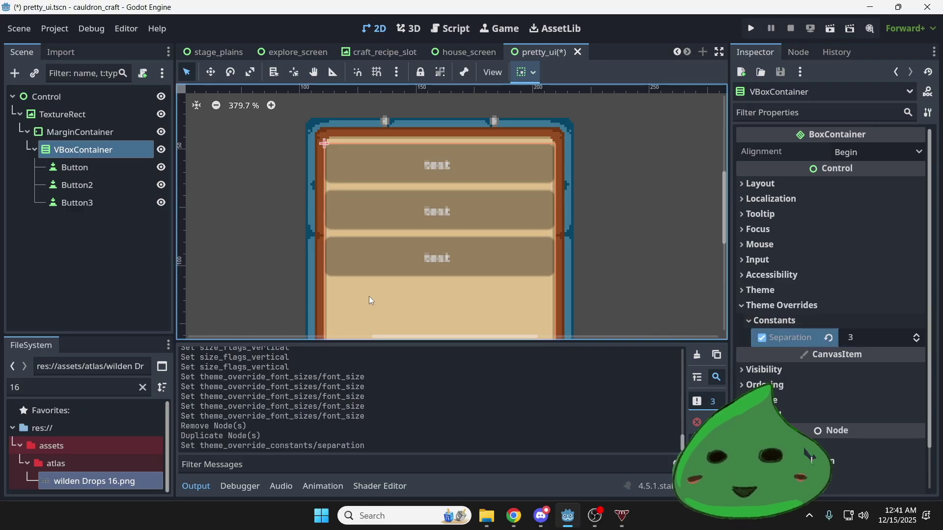
Check the MarginContainer's margins against the VBoxContainer in the viewport
{"action": "left_click", "coordinate": [87, 133]}
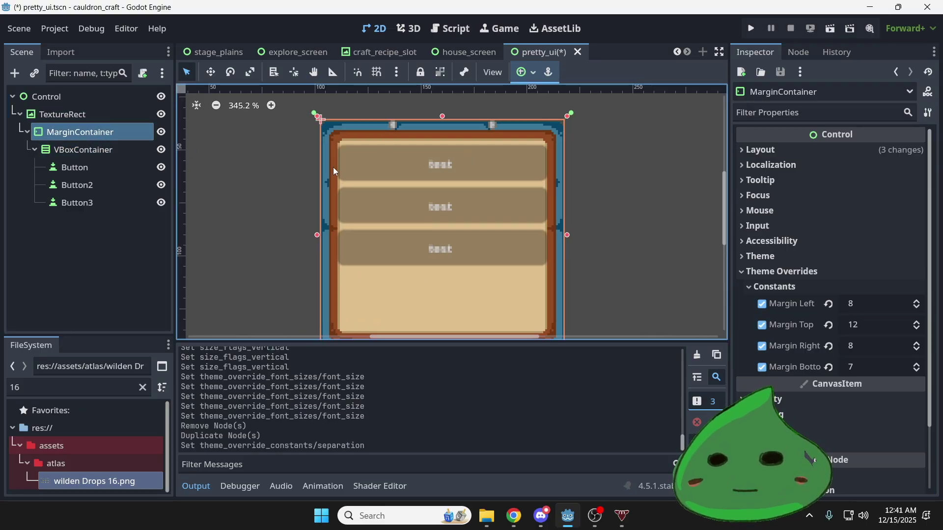
{"action": "scroll", "coordinate": [333, 167], "scroll_direction": "down", "scroll_amount": 4}
{"action": "scroll", "coordinate": [484, 154], "scroll_direction": "up", "scroll_amount": 2}
{"action": "left_click", "coordinate": [93, 154]}
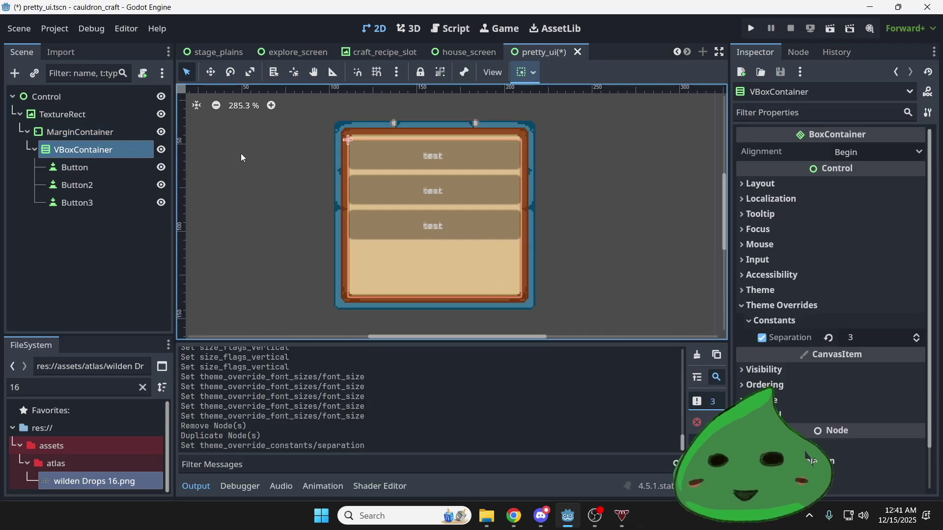
{"action": "scroll", "coordinate": [381, 137], "scroll_direction": "up", "scroll_amount": 3}
{"action": "scroll", "coordinate": [381, 137], "scroll_direction": "up", "scroll_amount": 2}
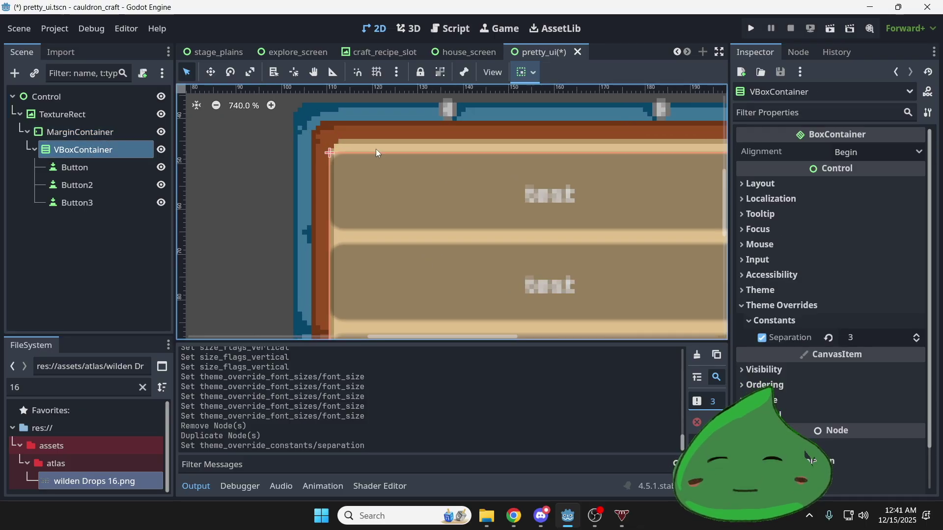
{"action": "left_click", "coordinate": [79, 131]}
{"action": "scroll", "coordinate": [346, 140], "scroll_direction": "down", "scroll_amount": 3}
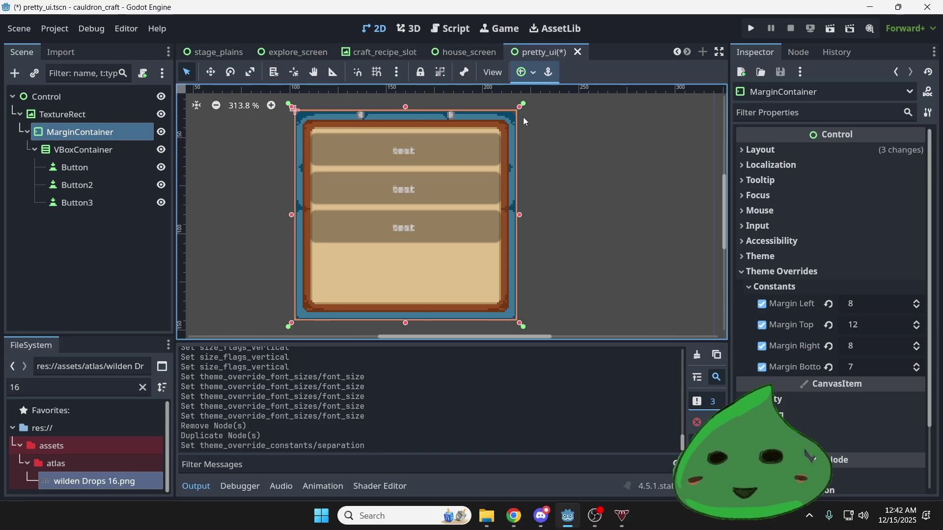
Alternate between VBoxContainer and MarginContainer to compare their outlines around the buttons
{"action": "left_click", "coordinate": [88, 145]}
{"action": "left_click", "coordinate": [68, 141]}
{"action": "left_click", "coordinate": [74, 146]}
{"action": "left_click", "coordinate": [78, 138]}
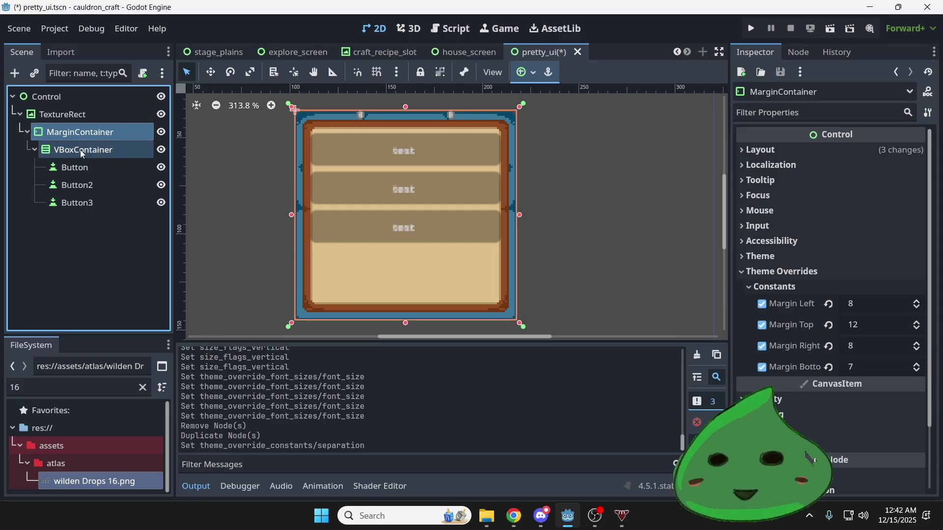
{"action": "left_click", "coordinate": [82, 145]}
{"action": "left_click", "coordinate": [84, 139]}
{"action": "left_click", "coordinate": [86, 153]}
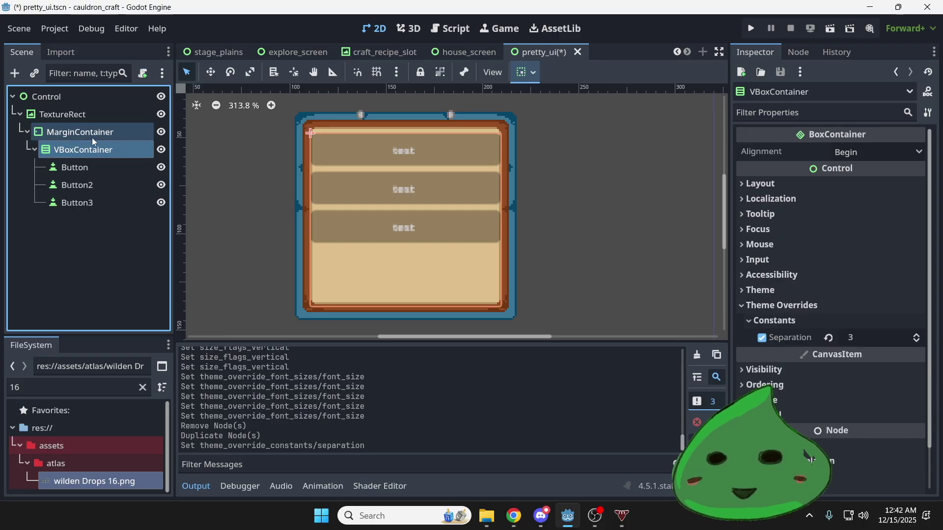
{"action": "scroll", "coordinate": [344, 125], "scroll_direction": "up", "scroll_amount": 8}
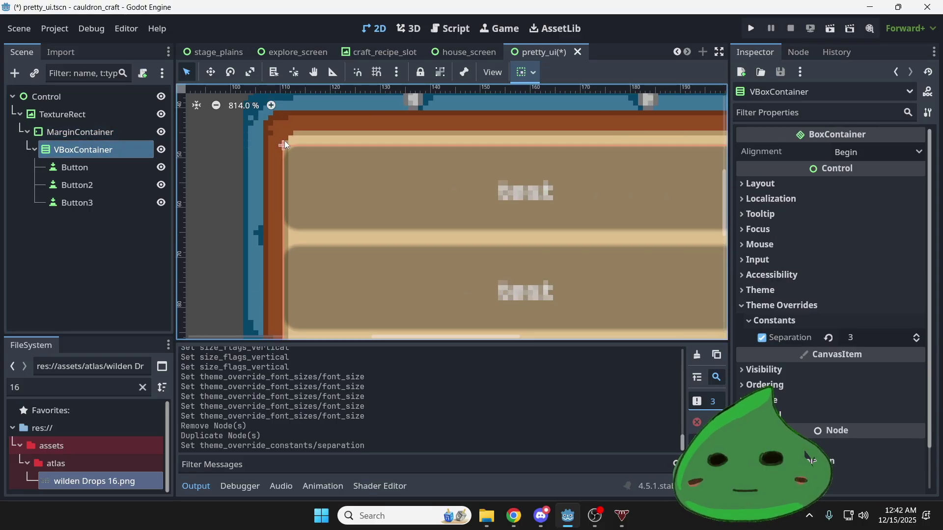
{"action": "scroll", "coordinate": [237, 158], "scroll_direction": "up", "scroll_amount": 2}
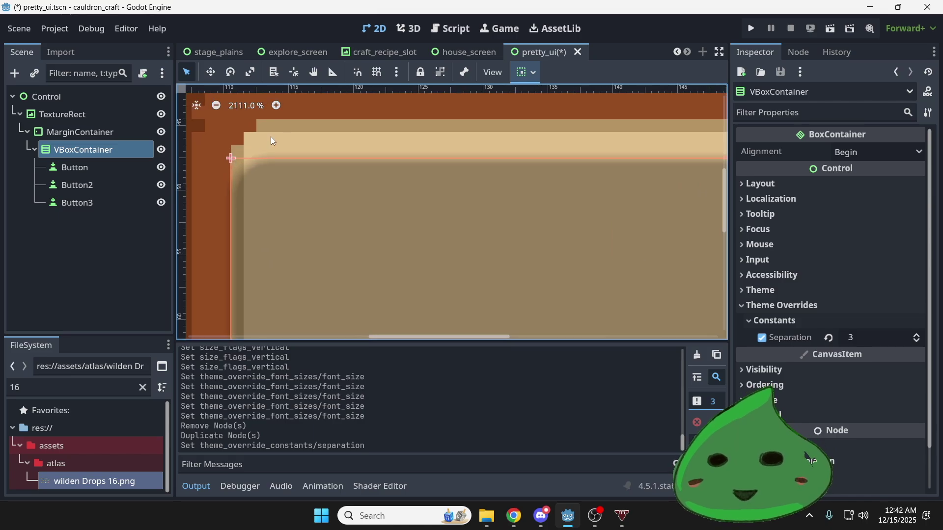
{"action": "scroll", "coordinate": [417, 140], "scroll_direction": "down", "scroll_amount": 5}
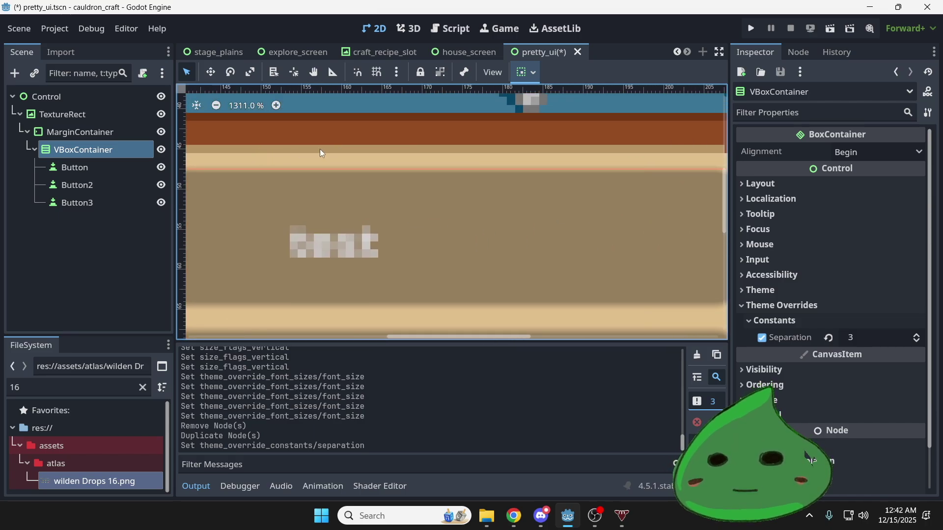
{"action": "scroll", "coordinate": [501, 160], "scroll_direction": "up", "scroll_amount": 4}
{"action": "scroll", "coordinate": [515, 159], "scroll_direction": "down", "scroll_amount": 3}
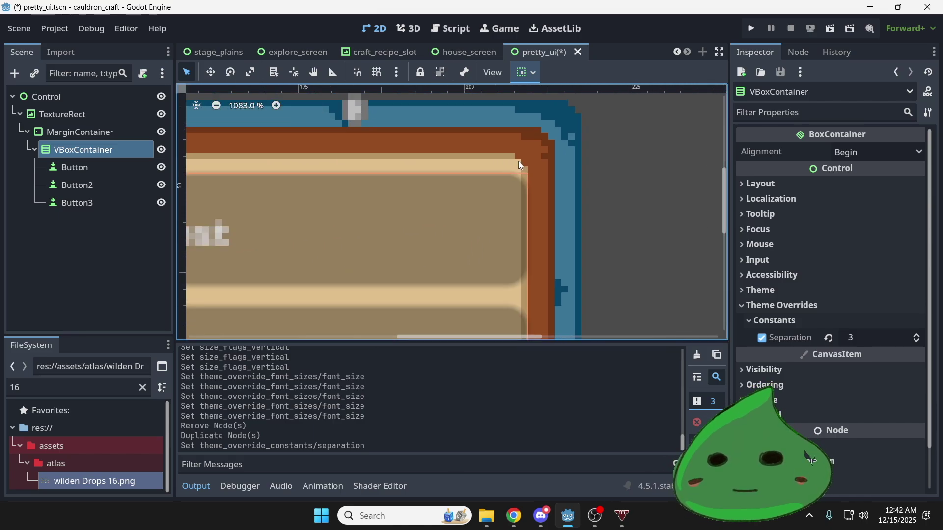
{"action": "scroll", "coordinate": [290, 163], "scroll_direction": "down", "scroll_amount": 1}
{"action": "scroll", "coordinate": [198, 161], "scroll_direction": "left", "scroll_amount": 3}
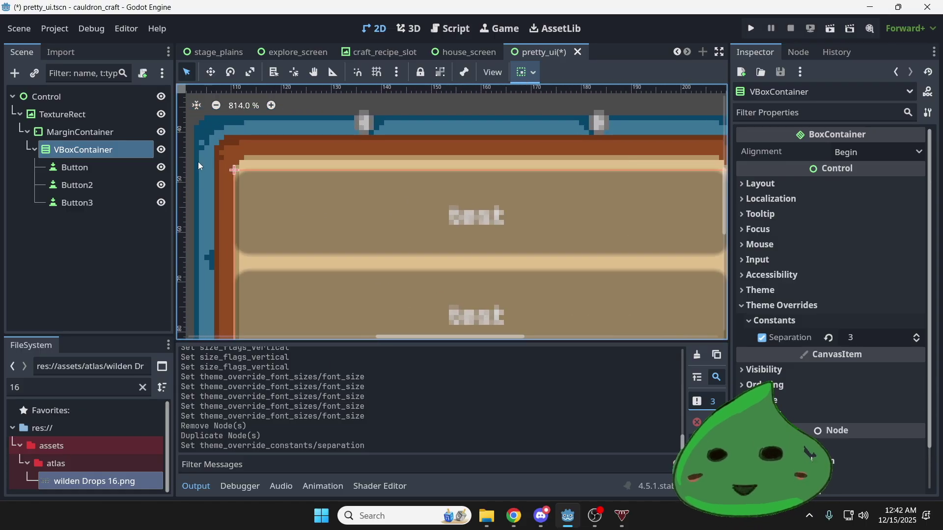
Lower the MarginContainer's Margin Top to 10
{"action": "double_click", "coordinate": [96, 140]}
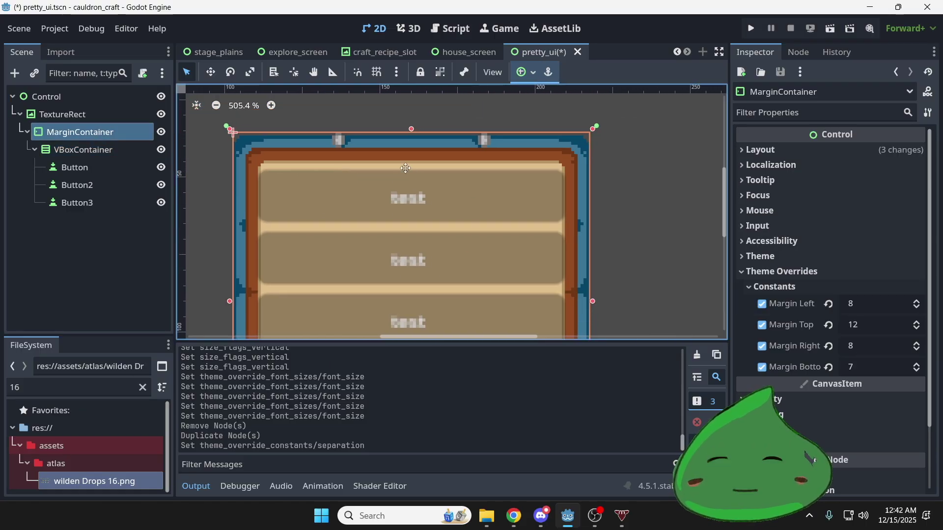
{"action": "left_click", "coordinate": [916, 329]}
{"action": "left_click", "coordinate": [916, 329]}
{"action": "scroll", "coordinate": [402, 184], "scroll_direction": "up", "scroll_amount": 5}
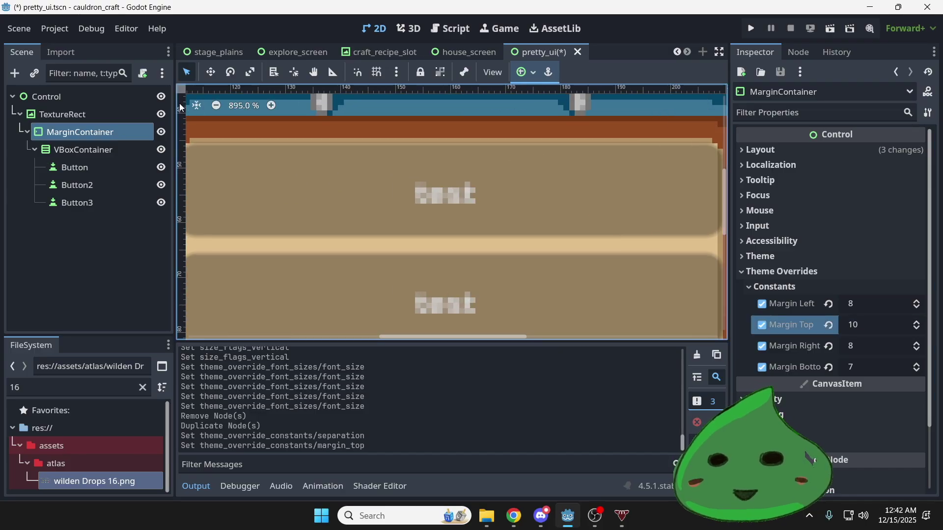
{"action": "scroll", "coordinate": [389, 164], "scroll_direction": "down", "scroll_amount": 6}
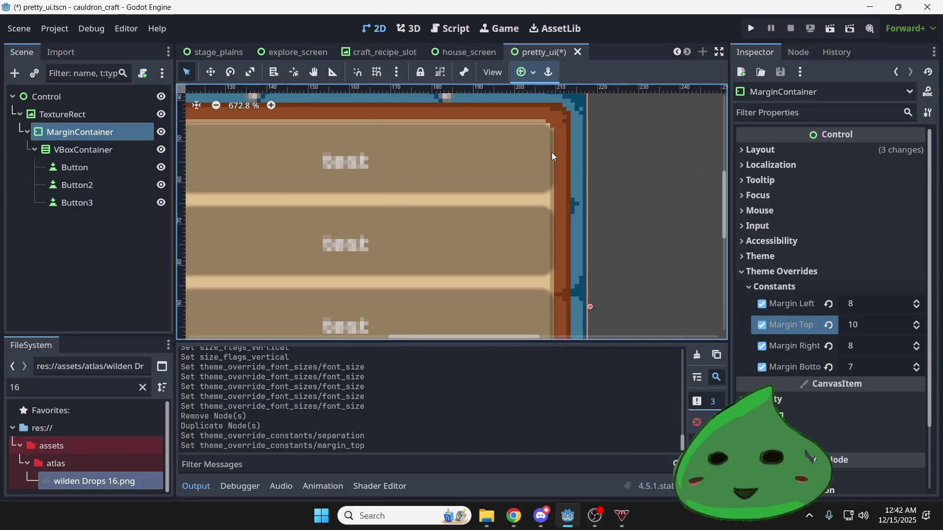
Check the VBoxContainer's edges, then set the MarginContainer's right and left margins to 9
{"action": "left_click", "coordinate": [80, 152]}
{"action": "scroll", "coordinate": [265, 125], "scroll_direction": "up", "scroll_amount": 10}
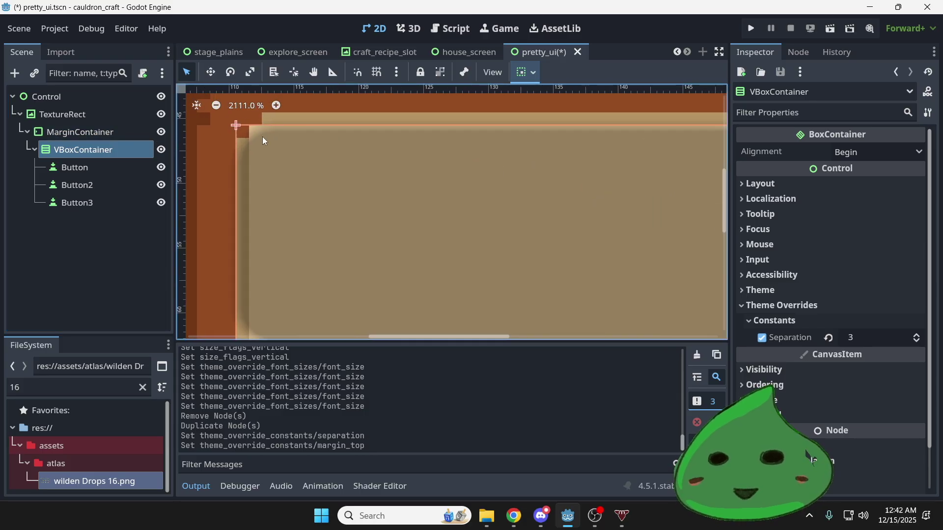
{"action": "scroll", "coordinate": [260, 141], "scroll_direction": "down", "scroll_amount": 1}
{"action": "scroll", "coordinate": [256, 150], "scroll_direction": "down", "scroll_amount": 3}
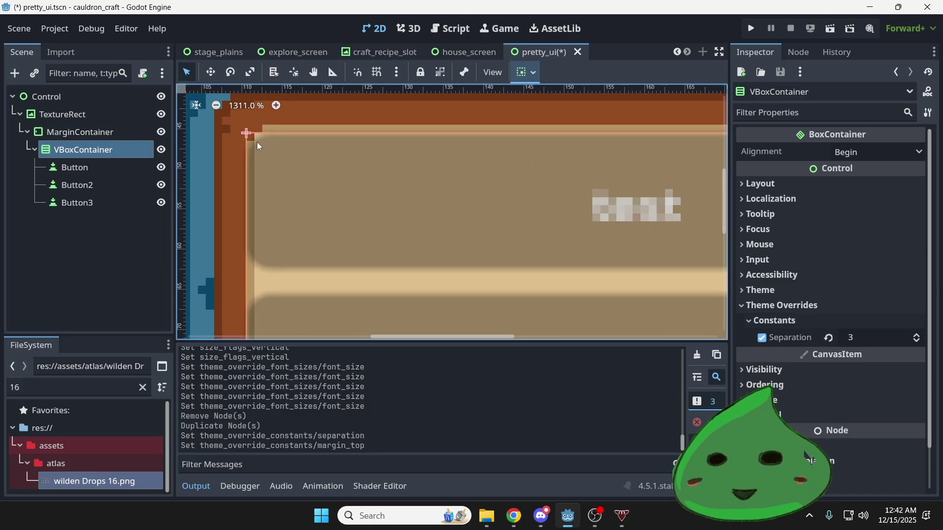
{"action": "scroll", "coordinate": [326, 153], "scroll_direction": "down", "scroll_amount": 3}
{"action": "scroll", "coordinate": [332, 156], "scroll_direction": "up", "scroll_amount": 2}
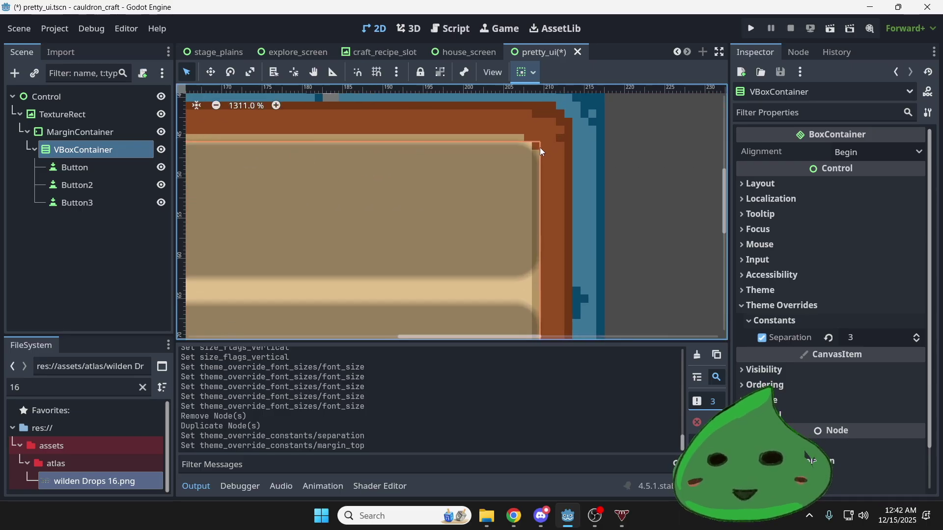
{"action": "scroll", "coordinate": [336, 158], "scroll_direction": "down", "scroll_amount": 4}
{"action": "middle_click_drag", "start_coordinate": [339, 159], "coordinate": [470, 152]}
{"action": "left_click", "coordinate": [93, 132]}
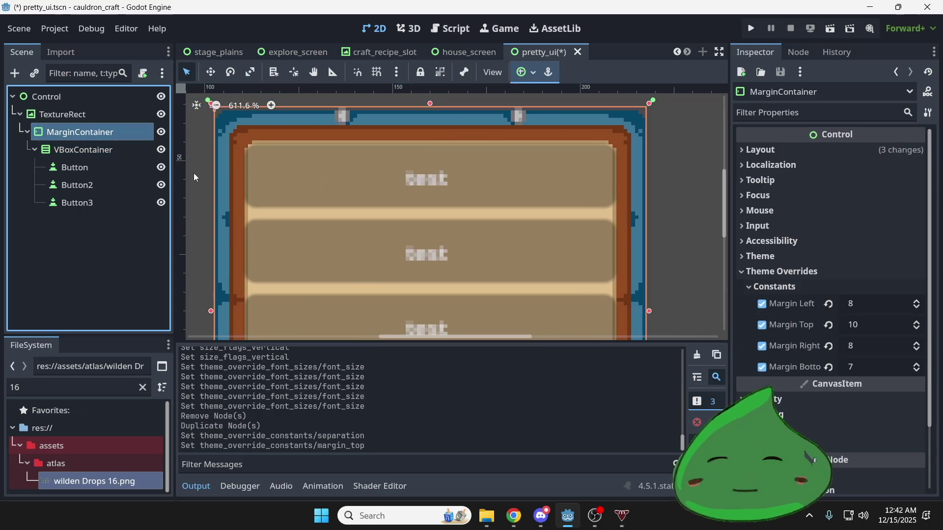
{"action": "left_click", "coordinate": [916, 346]}
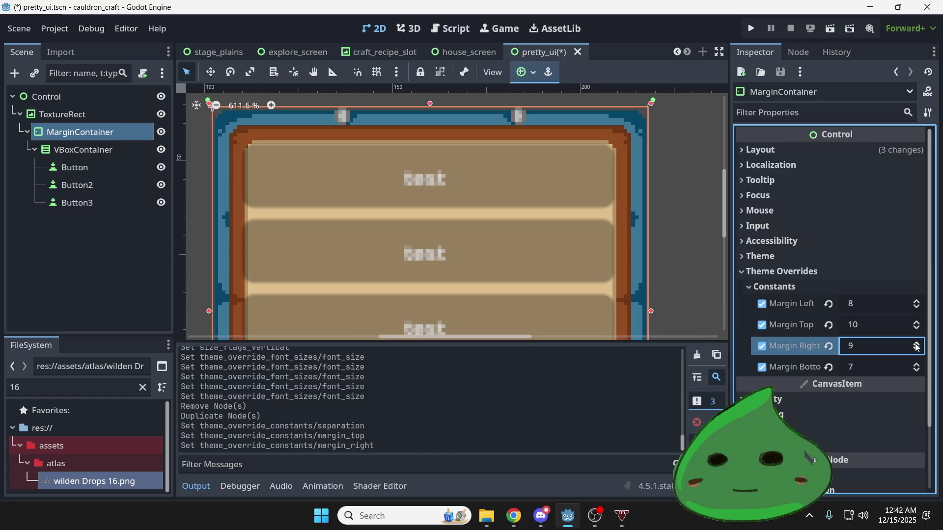
{"action": "left_click", "coordinate": [916, 302]}
Review the VBoxContainer's edges in the chest frame and select the first test button
{"action": "left_click", "coordinate": [88, 150]}
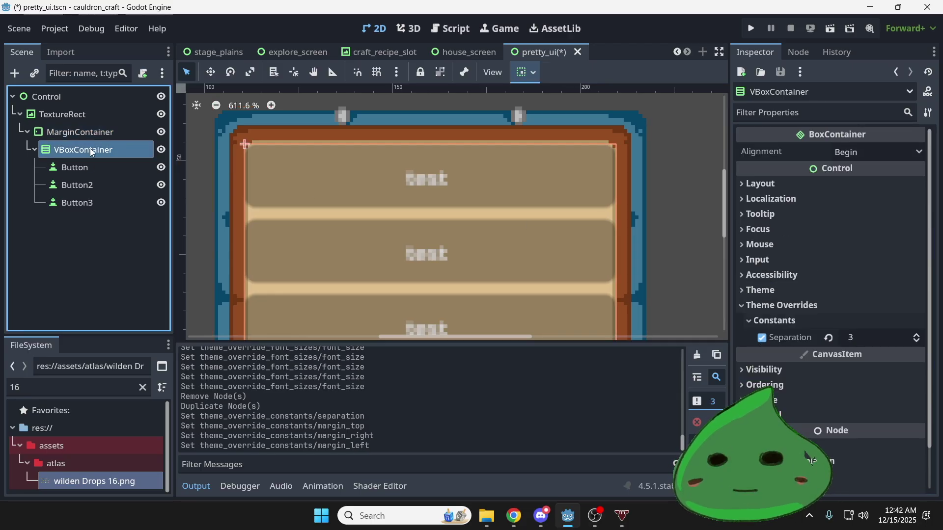
{"action": "scroll", "coordinate": [243, 145], "scroll_direction": "up", "scroll_amount": 4}
{"action": "scroll", "coordinate": [491, 157], "scroll_direction": "down", "scroll_amount": 2}
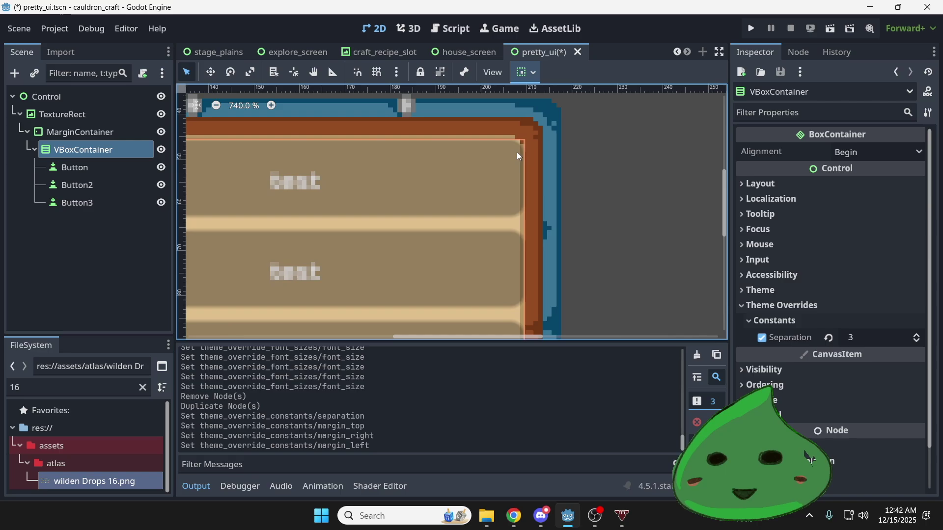
{"action": "scroll", "coordinate": [530, 147], "scroll_direction": "up", "scroll_amount": 3}
{"action": "scroll", "coordinate": [526, 147], "scroll_direction": "down", "scroll_amount": 1}
{"action": "scroll", "coordinate": [532, 151], "scroll_direction": "left", "scroll_amount": 2, "text": "shift"}
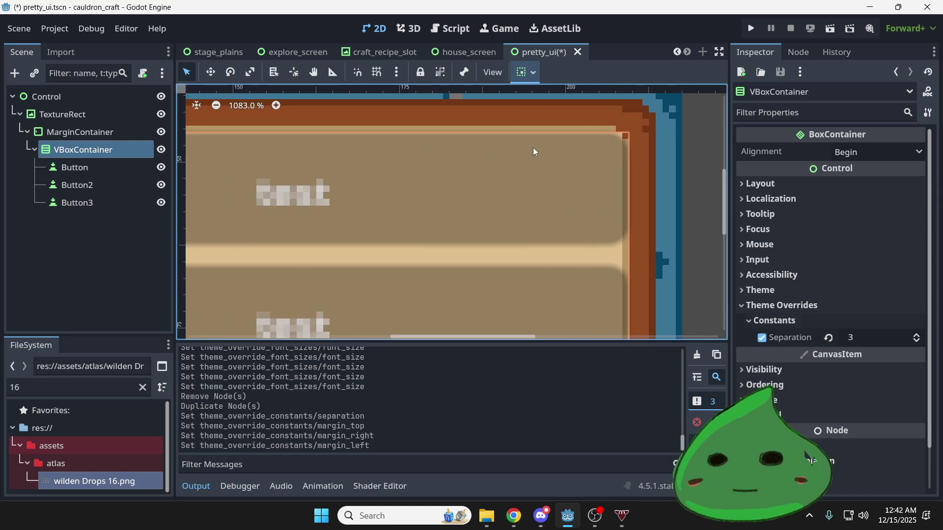
{"action": "scroll", "coordinate": [530, 151], "scroll_direction": "down", "scroll_amount": 8}
{"action": "left_click", "coordinate": [74, 167]}
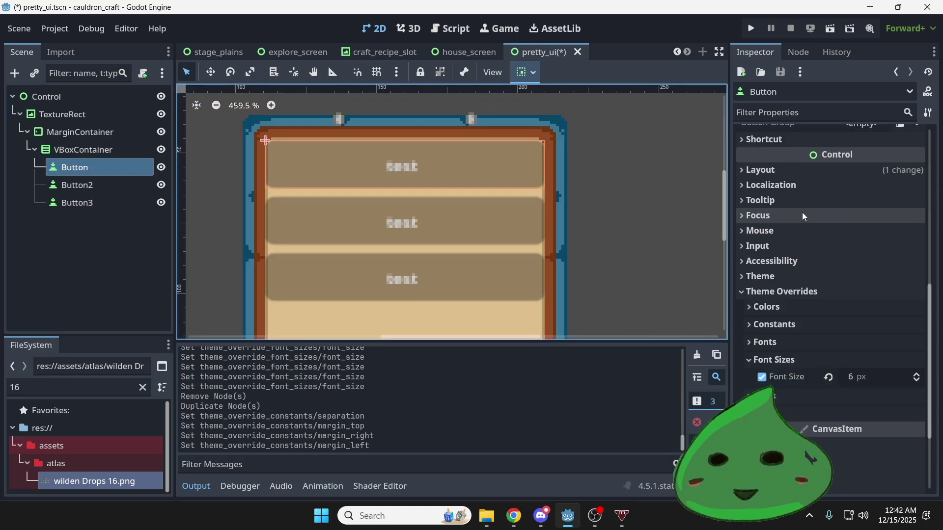
{"action": "scroll", "coordinate": [806, 226], "scroll_direction": "up", "scroll_amount": 10}
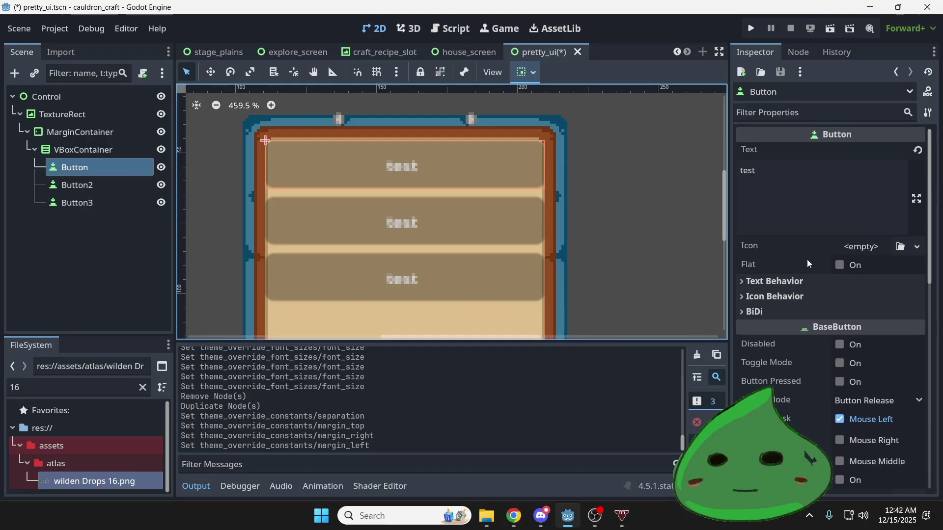
{"action": "scroll", "coordinate": [807, 260], "scroll_direction": "down", "scroll_amount": 8}
Revert Custom Minimum Size to zero on Button and Button2
{"action": "left_click", "coordinate": [800, 229]}
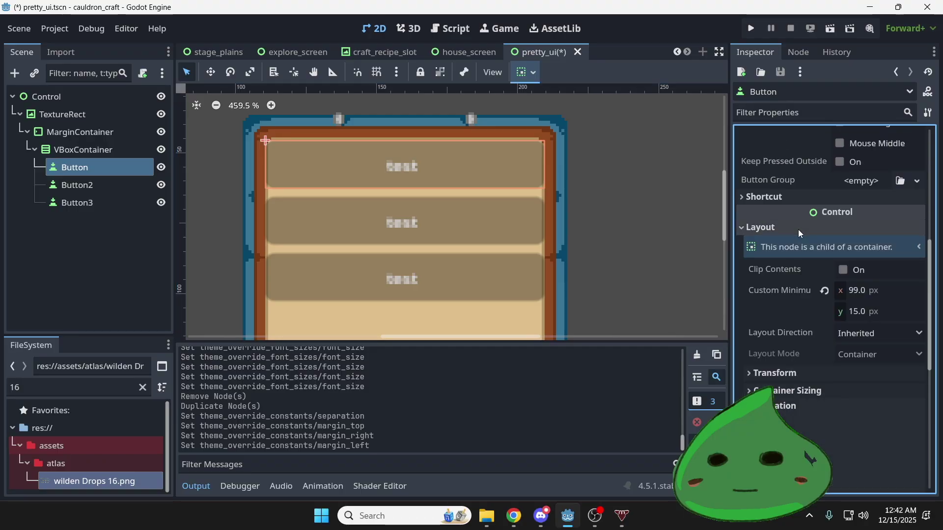
{"action": "left_click", "coordinate": [824, 291]}
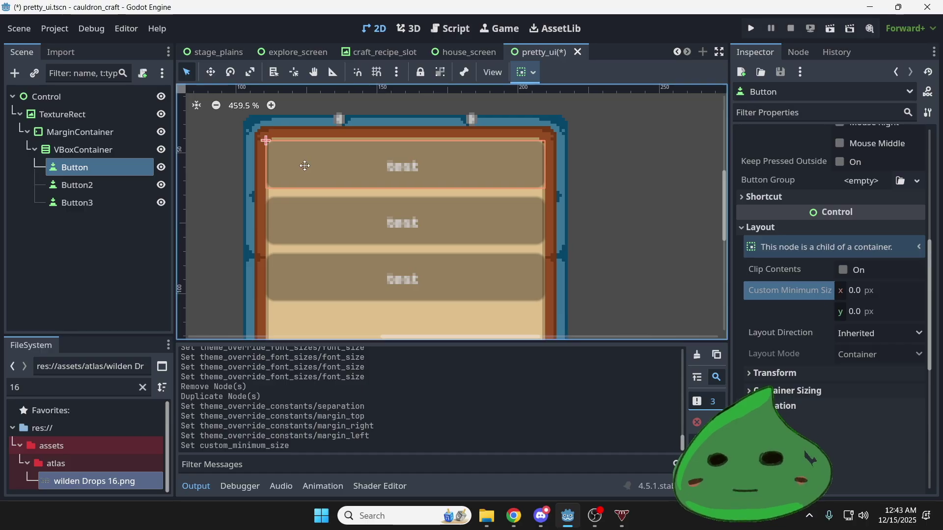
{"action": "scroll", "coordinate": [270, 155], "scroll_direction": "up", "scroll_amount": 2}
{"action": "scroll", "coordinate": [270, 155], "scroll_direction": "up", "scroll_amount": 2}
{"action": "left_click", "coordinate": [100, 185]}
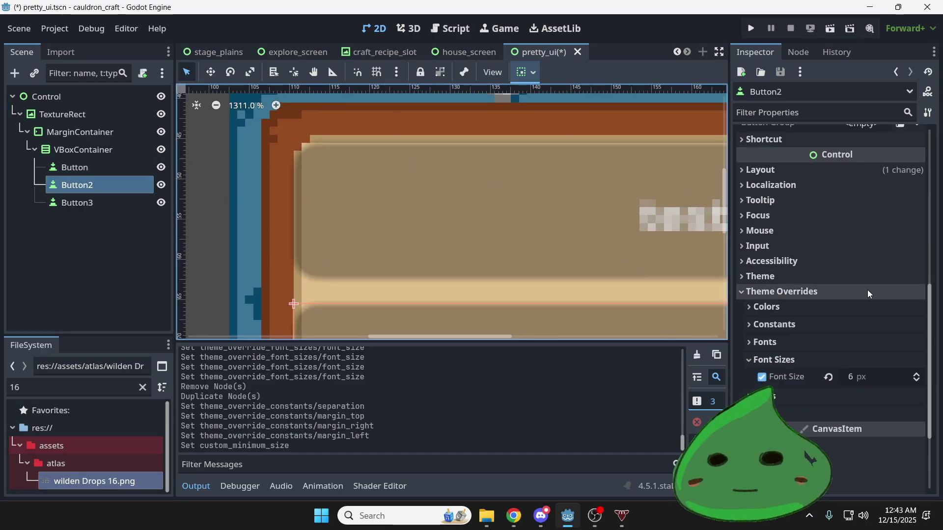
{"action": "left_click", "coordinate": [825, 170]}
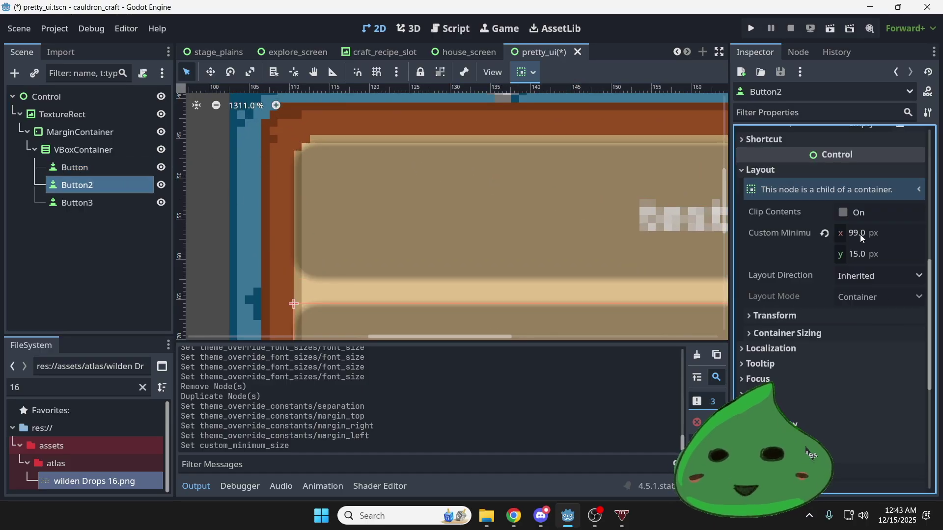
{"action": "left_click", "coordinate": [825, 233]}
Revert Button3's Custom Minimum Size to 0 × 0
{"action": "left_click", "coordinate": [81, 203]}
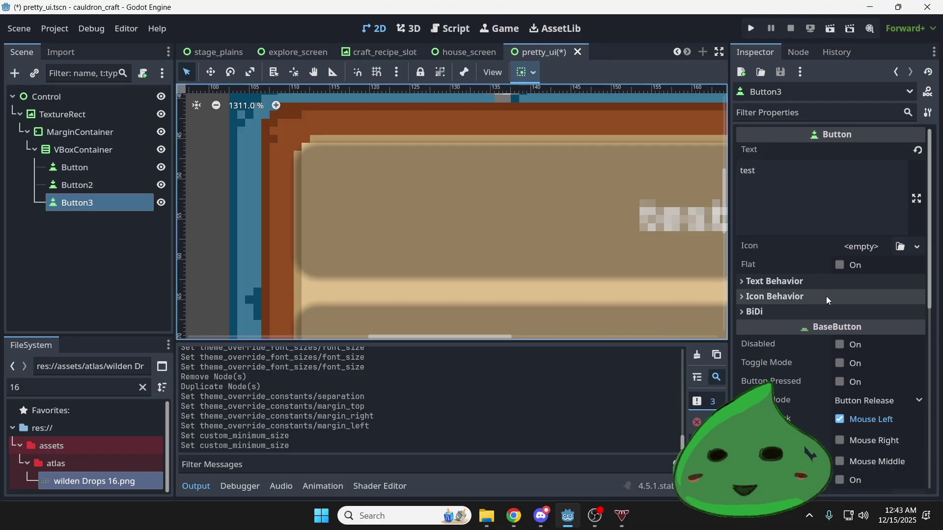
{"action": "scroll", "coordinate": [849, 298], "scroll_direction": "down", "scroll_amount": 3}
{"action": "scroll", "coordinate": [829, 357], "scroll_direction": "down", "scroll_amount": 2}
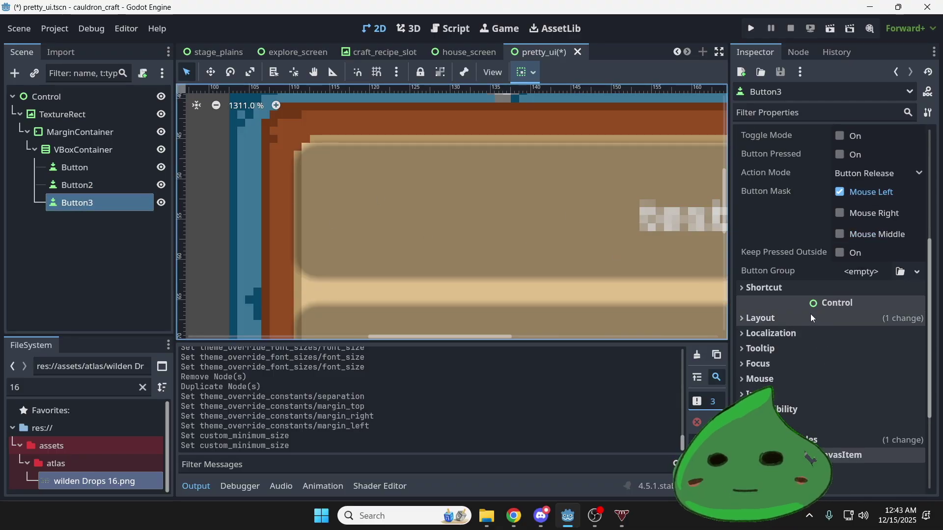
{"action": "left_click", "coordinate": [760, 319]}
{"action": "left_click", "coordinate": [825, 381]}
{"action": "scroll", "coordinate": [395, 203], "scroll_direction": "down", "scroll_amount": 1}
{"action": "scroll", "coordinate": [396, 203], "scroll_direction": "down", "scroll_amount": 5}
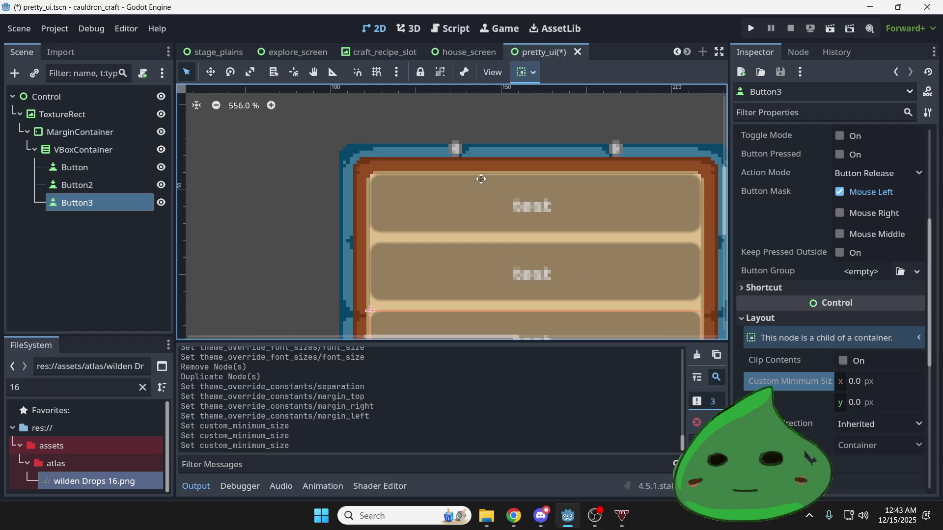
{"action": "scroll", "coordinate": [480, 179], "scroll_direction": "up", "scroll_amount": 5}
{"action": "scroll", "coordinate": [480, 178], "scroll_direction": "down", "scroll_amount": 3}
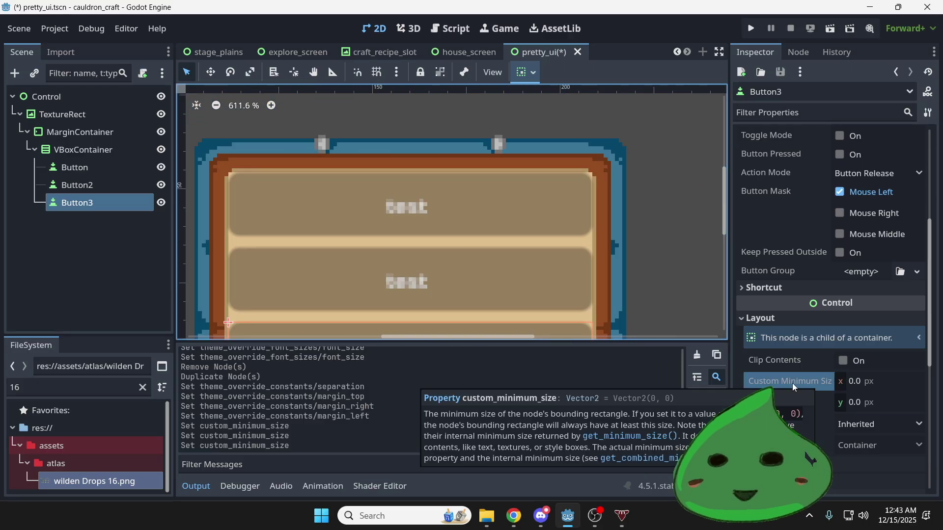
{"action": "scroll", "coordinate": [441, 221], "scroll_direction": "up", "scroll_amount": 1}
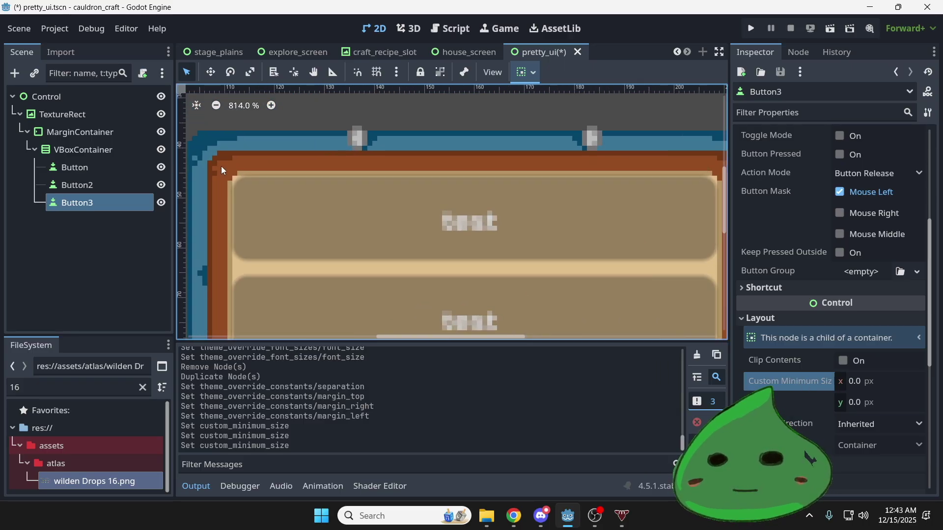
{"action": "left_click", "coordinate": [85, 150]}
Inspect the MarginContainer's margins and the VBoxContainer's bounds in the chest frame
{"action": "left_click", "coordinate": [81, 132]}
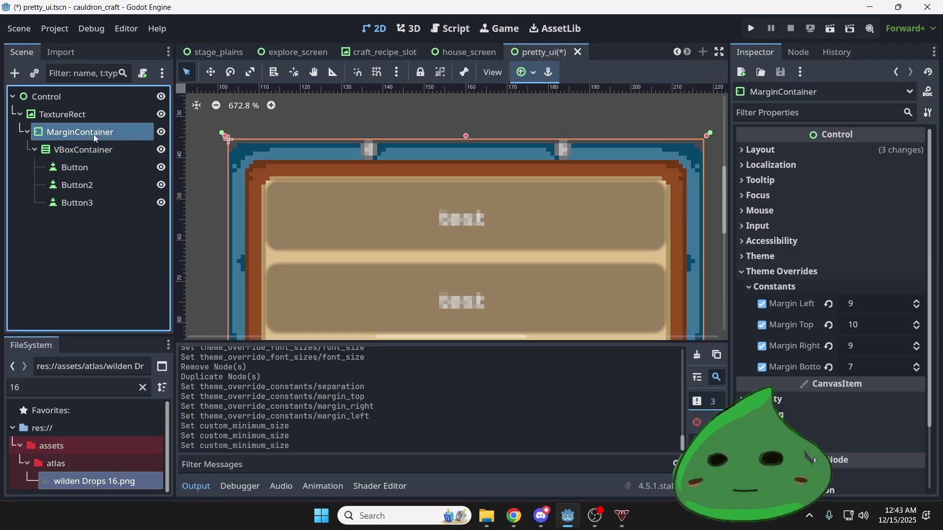
{"action": "scroll", "coordinate": [280, 143], "scroll_direction": "down", "scroll_amount": 1}
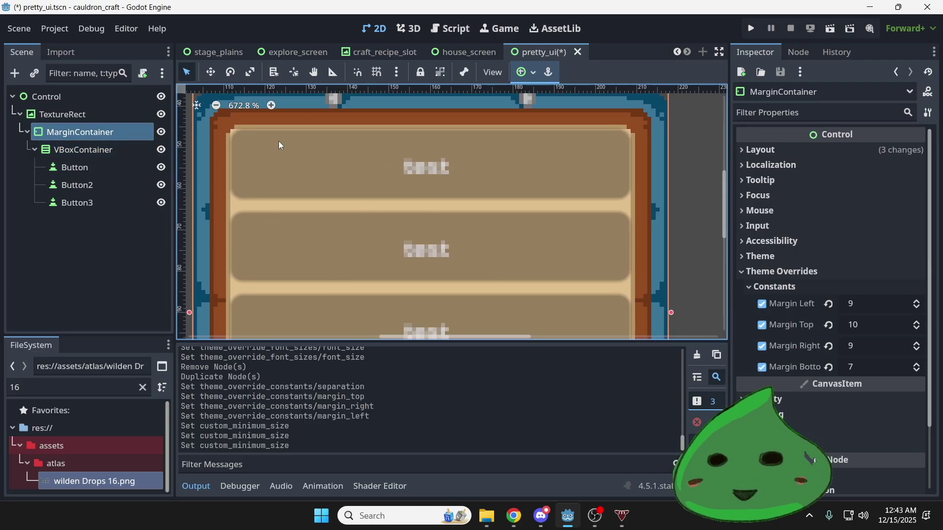
{"action": "left_click", "coordinate": [64, 150]}
{"action": "scroll", "coordinate": [231, 136], "scroll_direction": "up", "scroll_amount": 4}
{"action": "scroll", "coordinate": [232, 136], "scroll_direction": "down", "scroll_amount": 1}
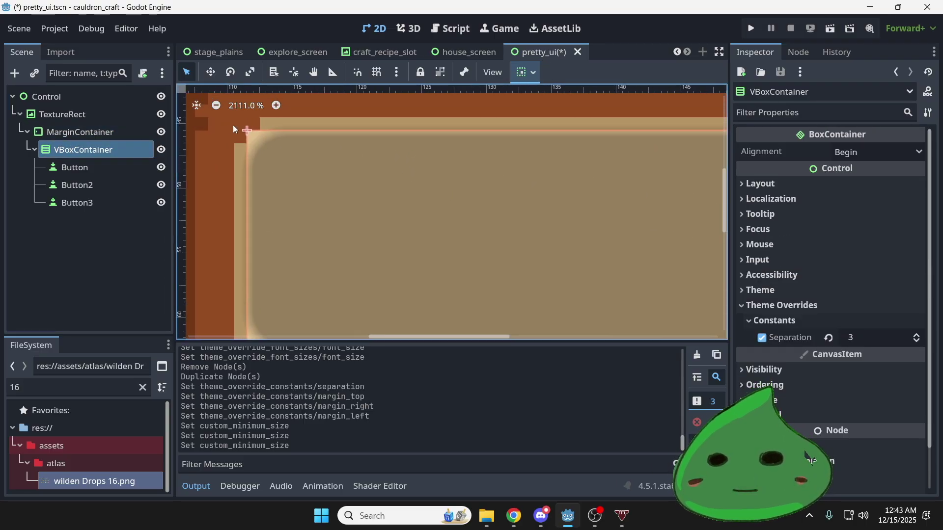
{"action": "scroll", "coordinate": [490, 154], "scroll_direction": "up", "scroll_amount": 4}
{"action": "scroll", "coordinate": [594, 120], "scroll_direction": "down", "scroll_amount": 1}
{"action": "scroll", "coordinate": [565, 128], "scroll_direction": "up", "scroll_amount": 3}
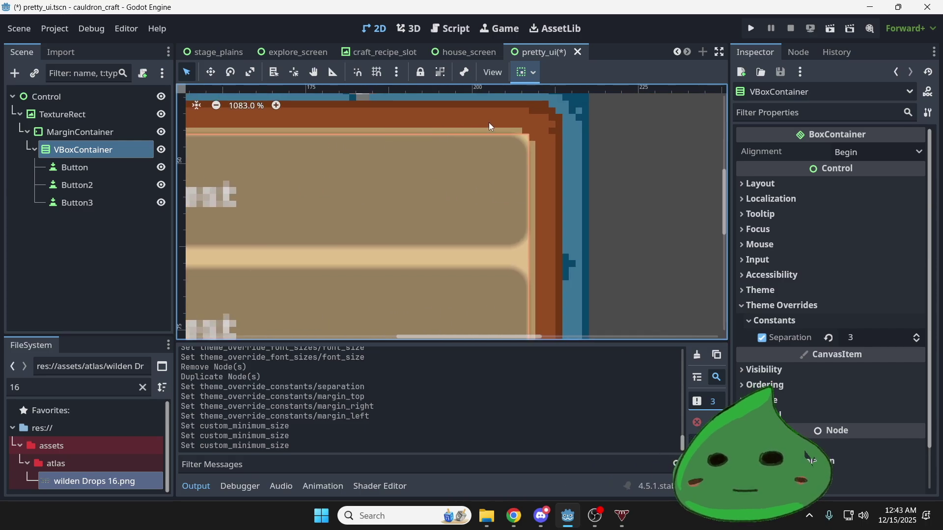
{"action": "scroll", "coordinate": [533, 221], "scroll_direction": "down", "scroll_amount": 7}
{"action": "scroll", "coordinate": [530, 232], "scroll_direction": "up", "scroll_amount": 7}
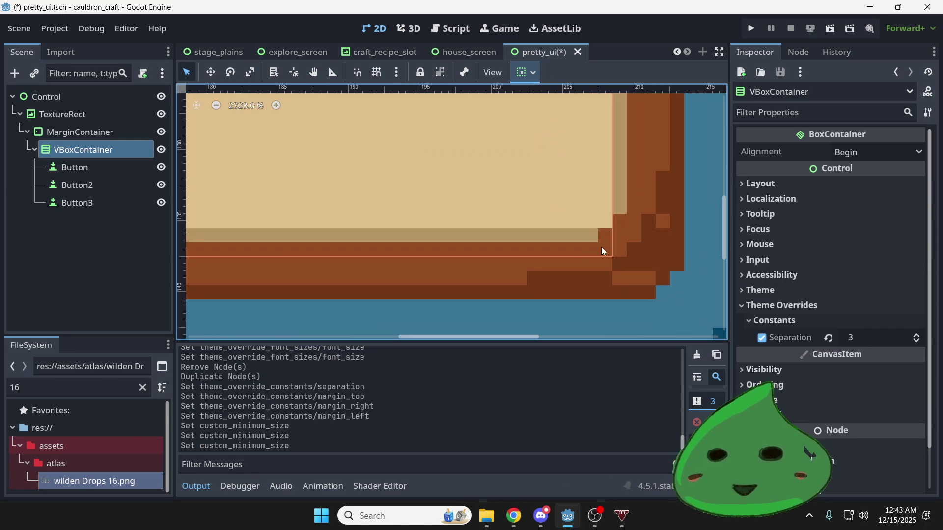
{"action": "scroll", "coordinate": [524, 246], "scroll_direction": "down", "scroll_amount": 1}
{"action": "scroll", "coordinate": [511, 255], "scroll_direction": "up", "scroll_amount": 2}
Adjust the MarginContainer's Margin Bottom from 7, settling on 9
{"action": "left_click", "coordinate": [69, 135]}
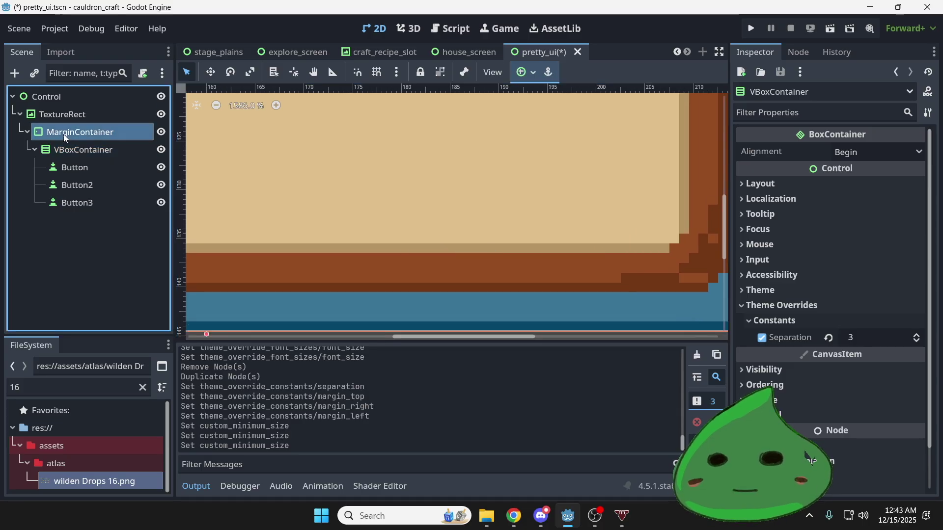
{"action": "left_click", "coordinate": [916, 366]}
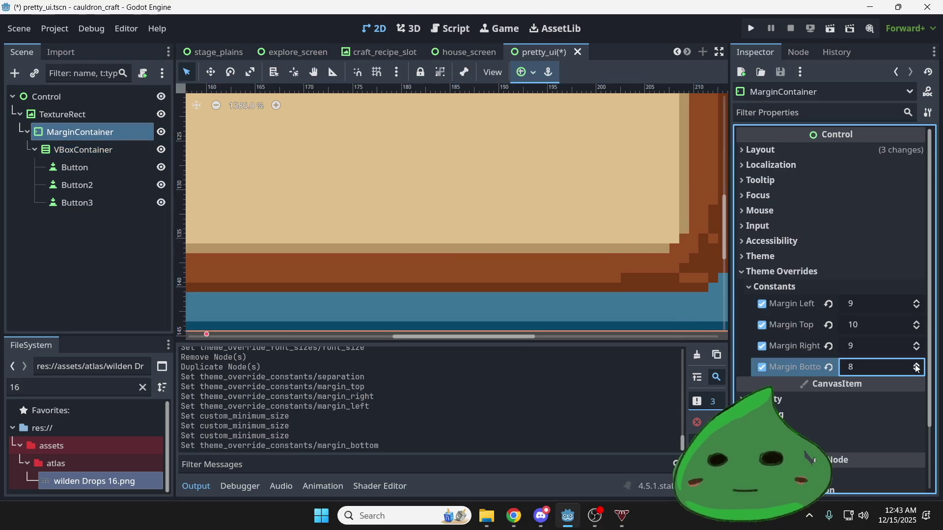
{"action": "left_click", "coordinate": [916, 368]}
{"action": "left_click", "coordinate": [81, 150]}
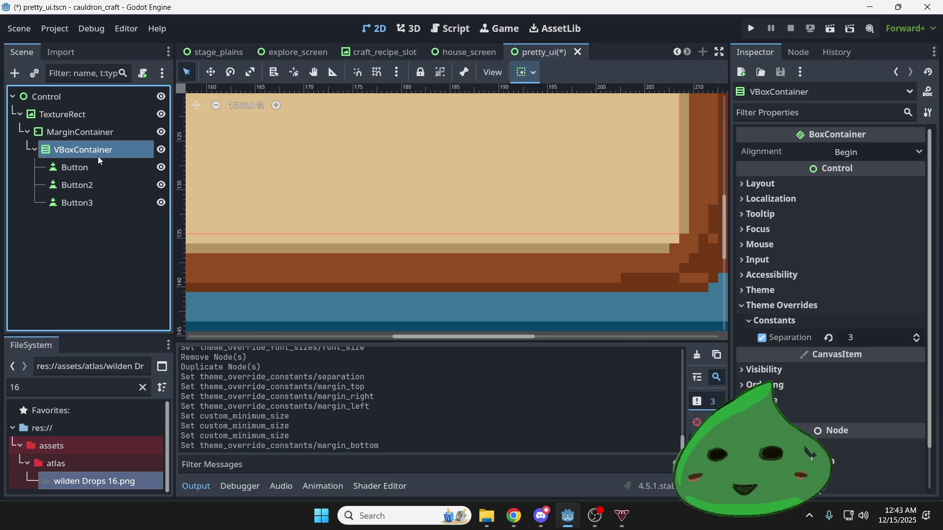
{"action": "scroll", "coordinate": [512, 249], "scroll_direction": "down", "scroll_amount": 2}
{"action": "scroll", "coordinate": [512, 249], "scroll_direction": "up", "scroll_amount": 2}
{"action": "left_click", "coordinate": [79, 132]}
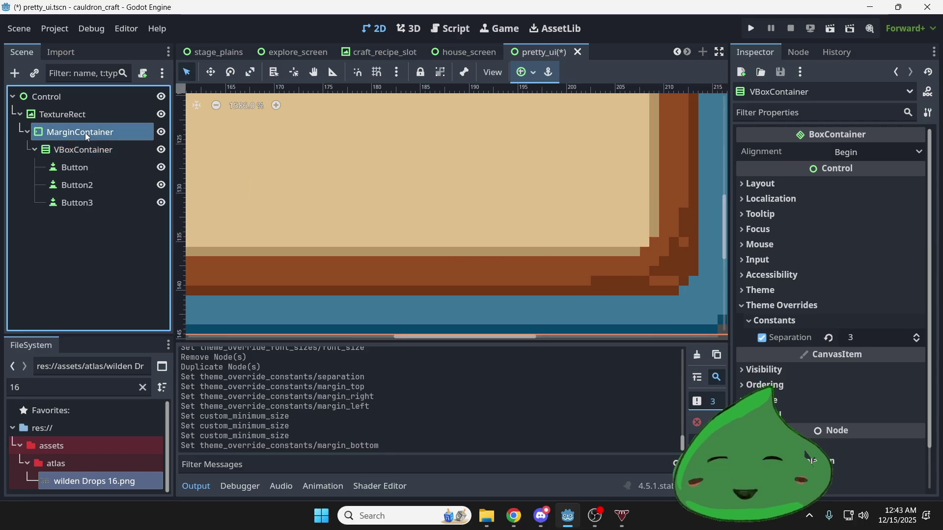
{"action": "left_click", "coordinate": [916, 370]}
Review how the VBoxContainer now fits inside the chest frame
{"action": "scroll", "coordinate": [677, 310], "scroll_direction": "down", "scroll_amount": 2}
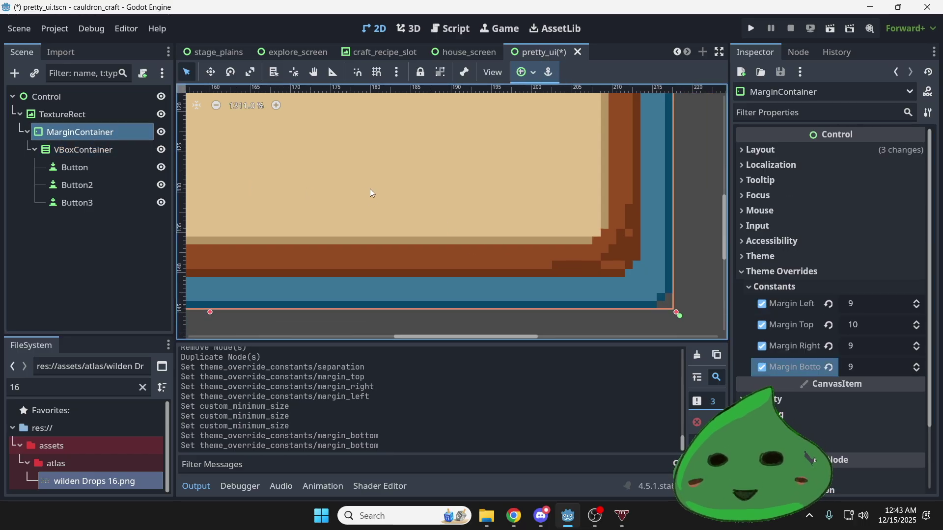
{"action": "left_click", "coordinate": [61, 147]}
{"action": "scroll", "coordinate": [390, 202], "scroll_direction": "down", "scroll_amount": 8}
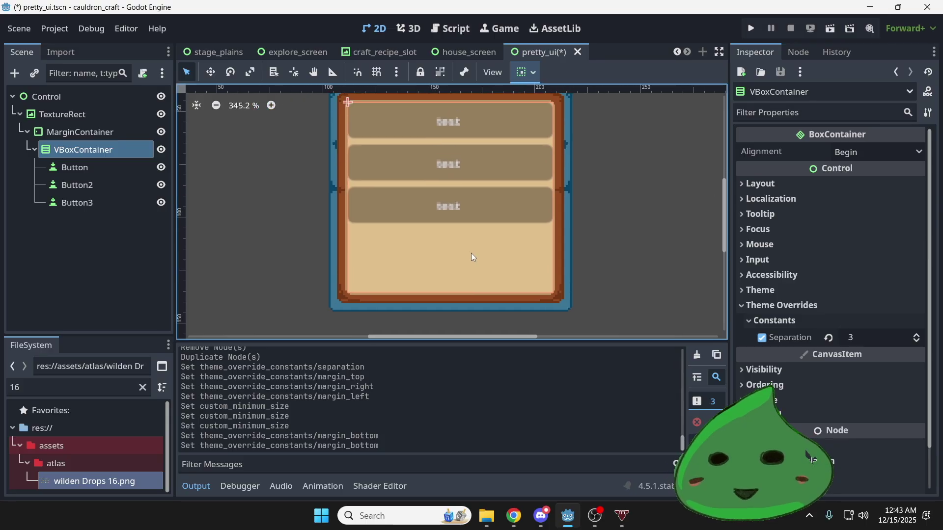
{"action": "scroll", "coordinate": [391, 201], "scroll_direction": "up", "scroll_amount": 1}
{"action": "scroll", "coordinate": [501, 152], "scroll_direction": "up", "scroll_amount": 2}
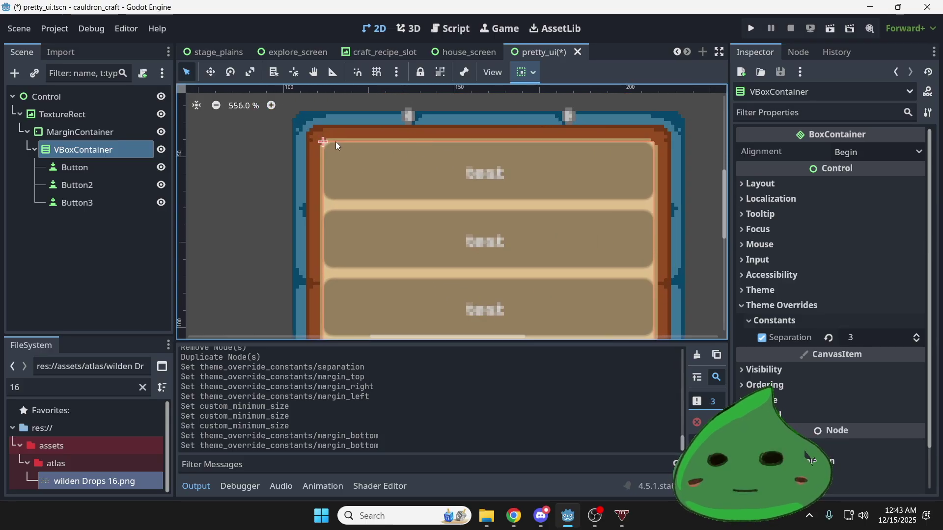
{"action": "scroll", "coordinate": [424, 165], "scroll_direction": "down", "scroll_amount": 2}
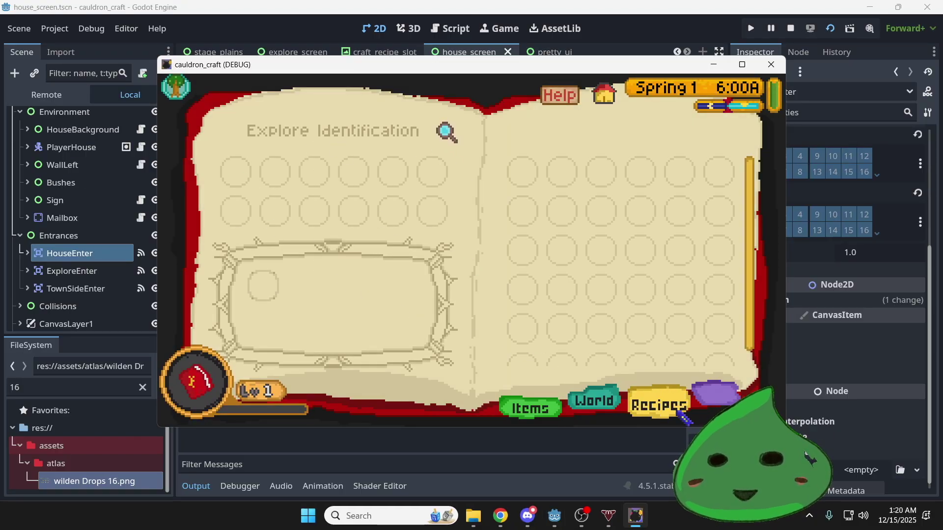
View the recipe book's Recipes page, close it, and walk to the To Do board
{"action": "left_click", "coordinate": [656, 399]}
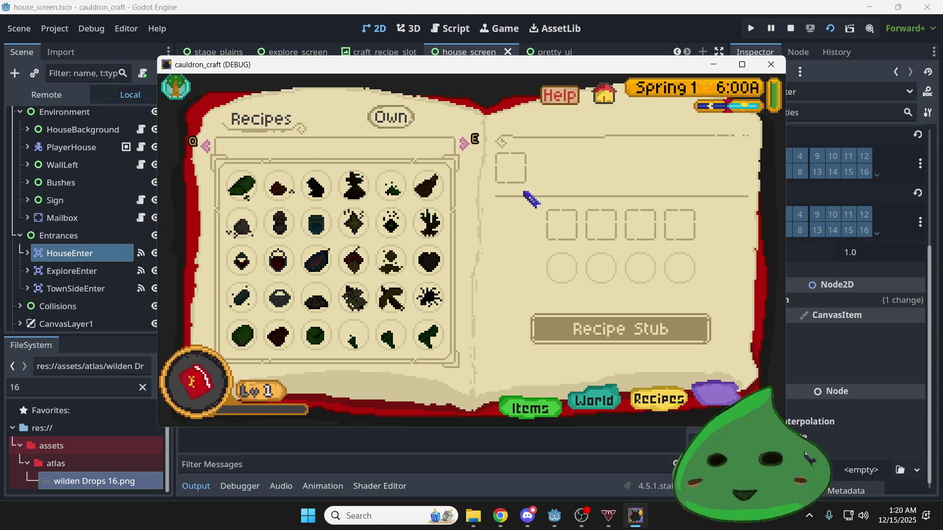
{"action": "left_click", "coordinate": [603, 93]}
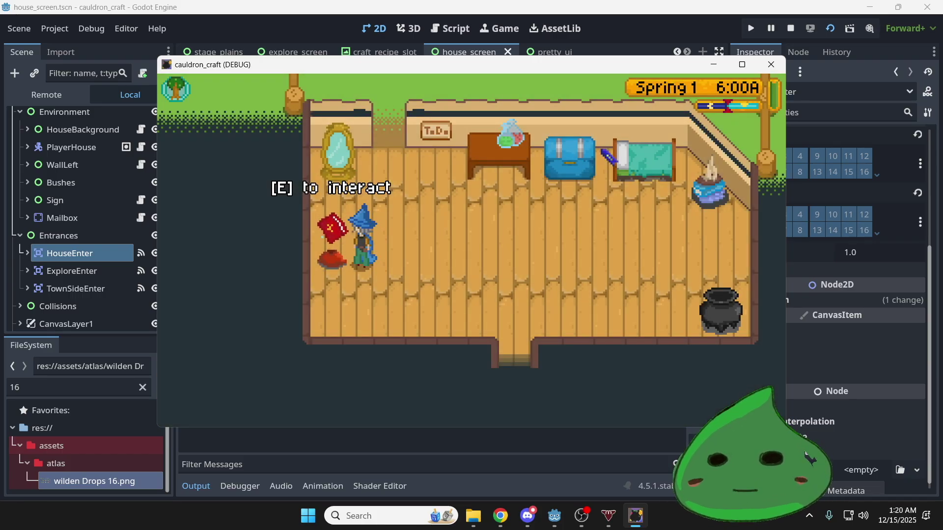
{"action": "key", "text": "w"}
Open and close the To Do list, then walk on through the house
{"action": "key", "text": "e"}
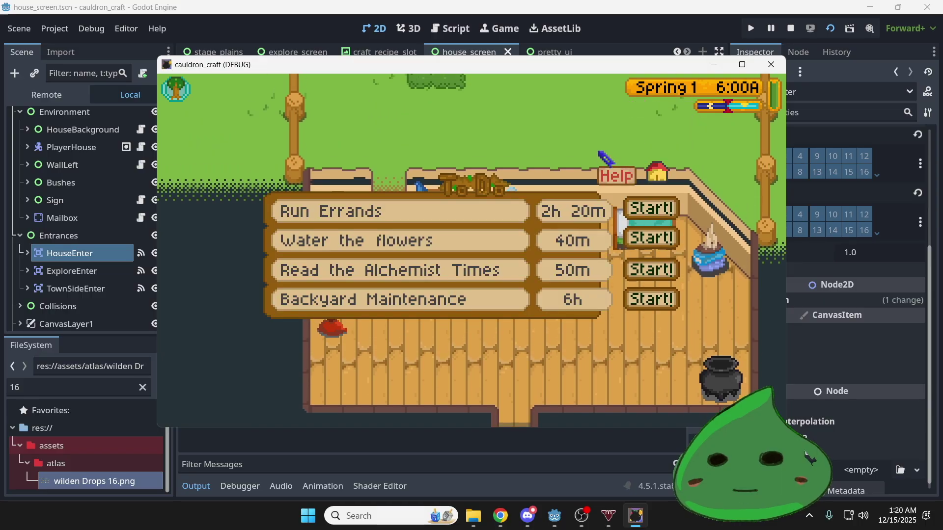
{"action": "key", "text": "Escape"}
{"action": "key", "text": "s"}
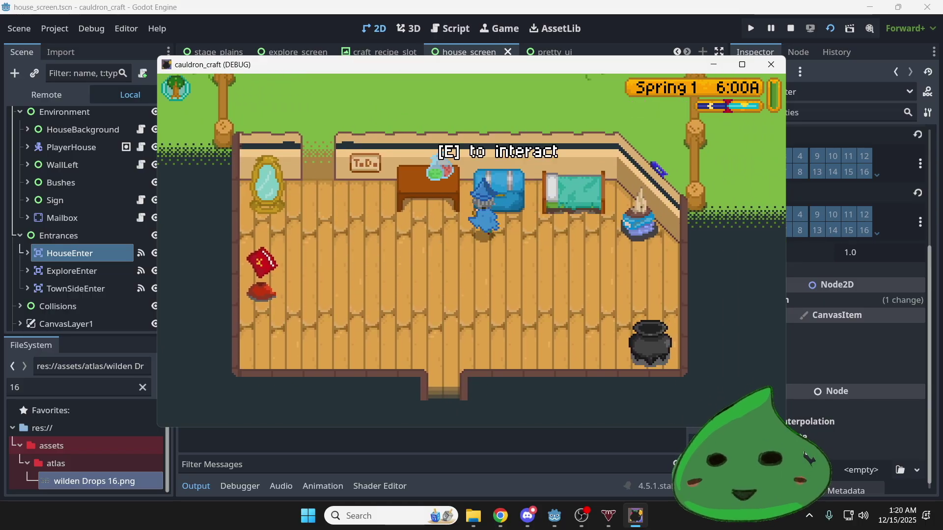